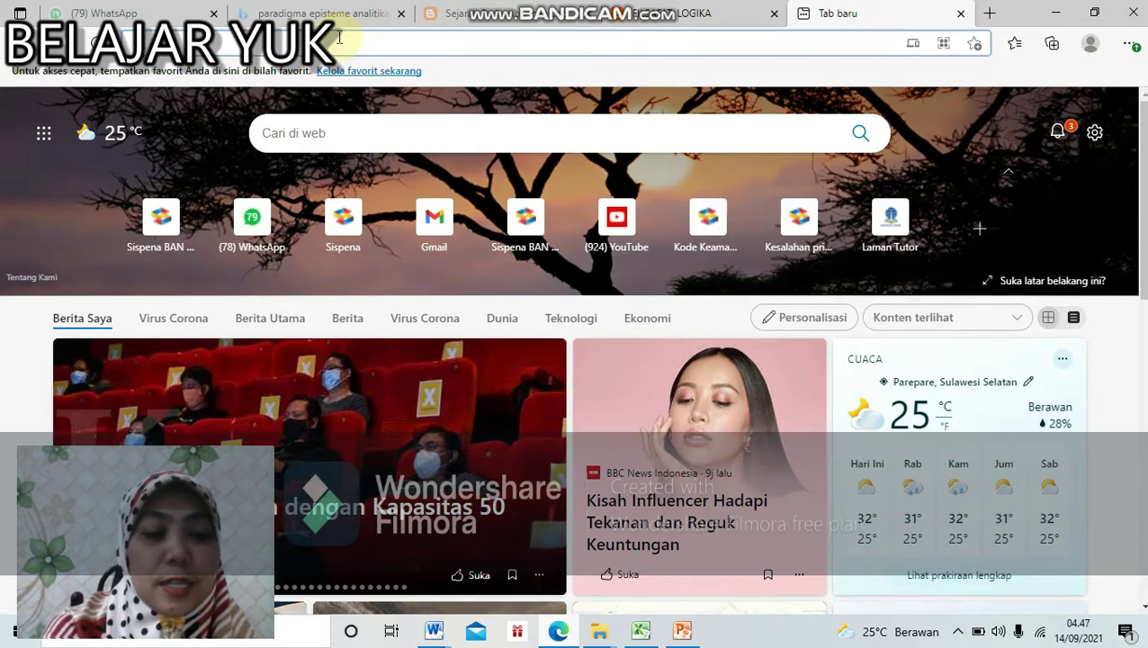
Step: Load the course login page from the pasted s.id link and bring up the Excel accounts sheet
type("https://s.id/pengimbasandiksar")
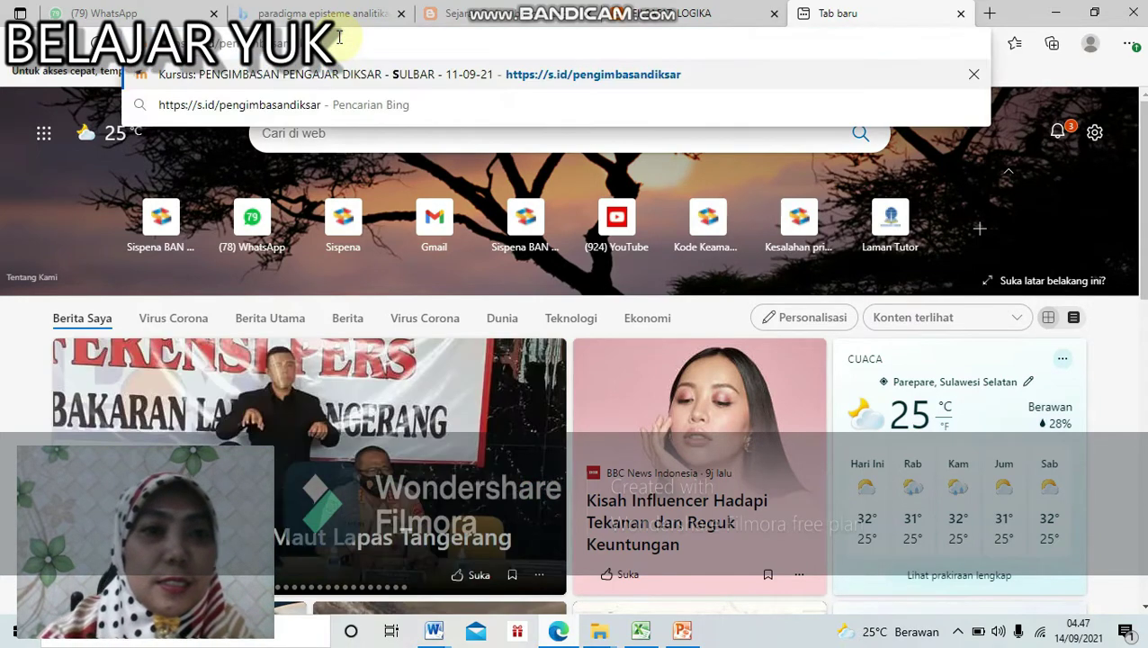
key("Return")
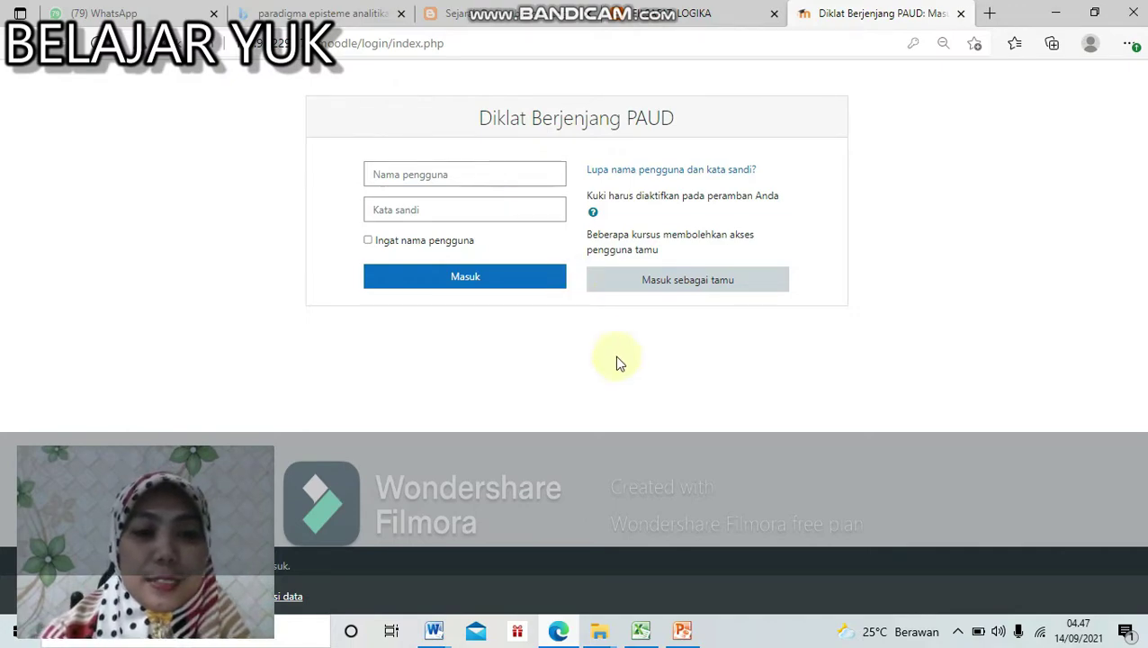
left_click(642, 629)
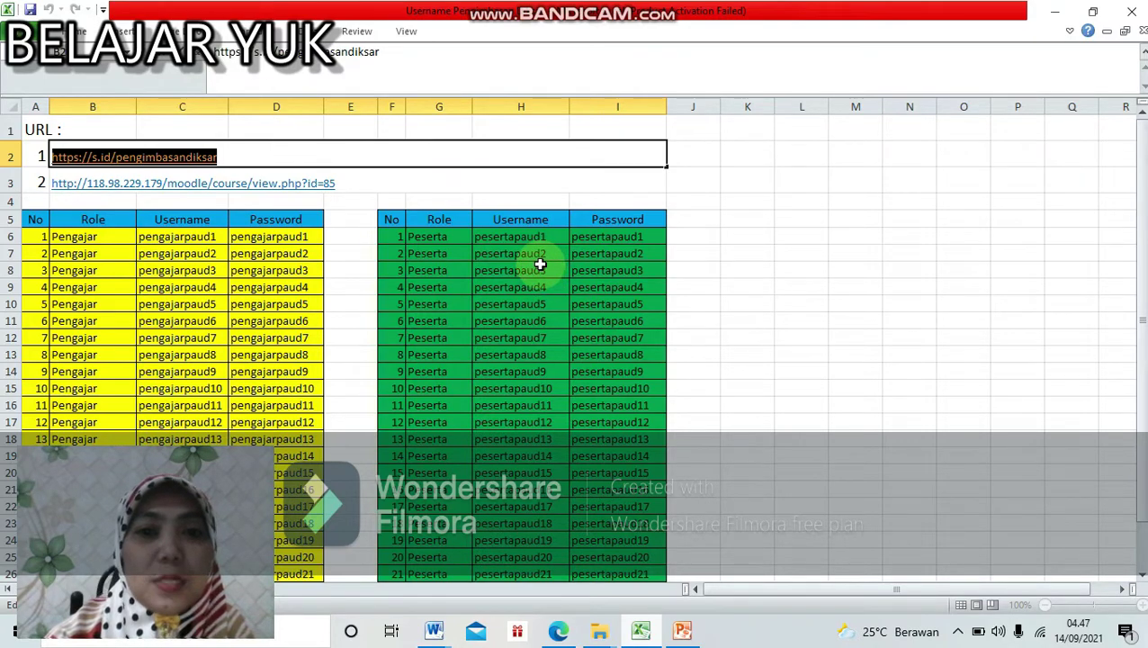
Step: Select the second participant's username text in cell H7, then return to the Edge login page
left_click(543, 254)
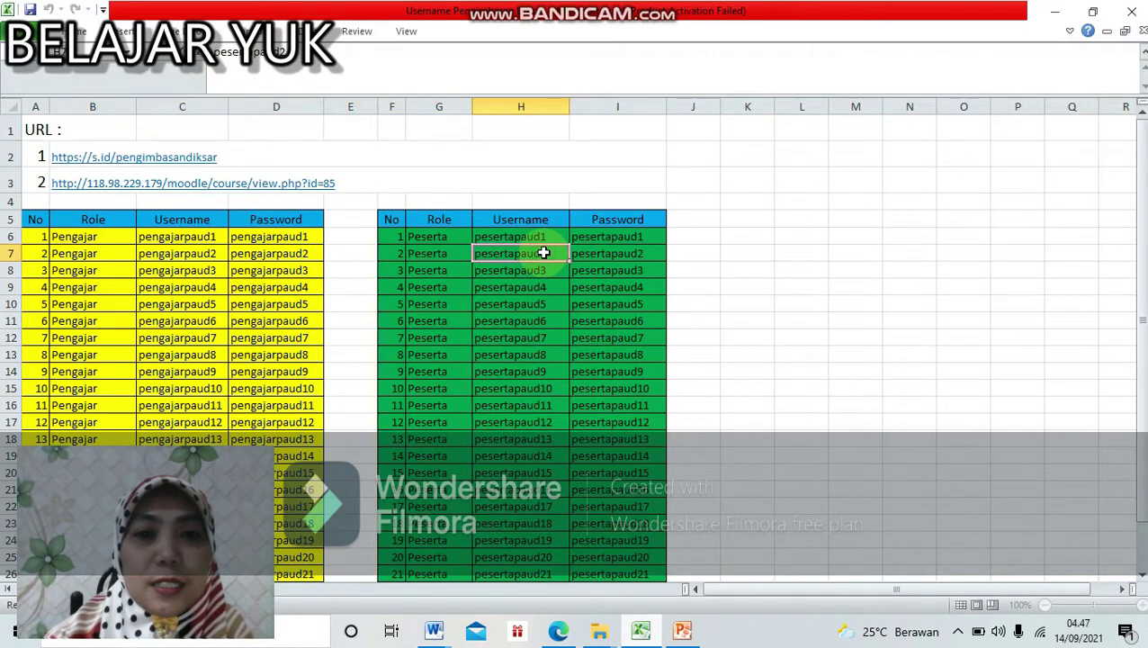
double_click(551, 255)
left_click_drag(550, 255, 477, 258)
key("ctrl+c")
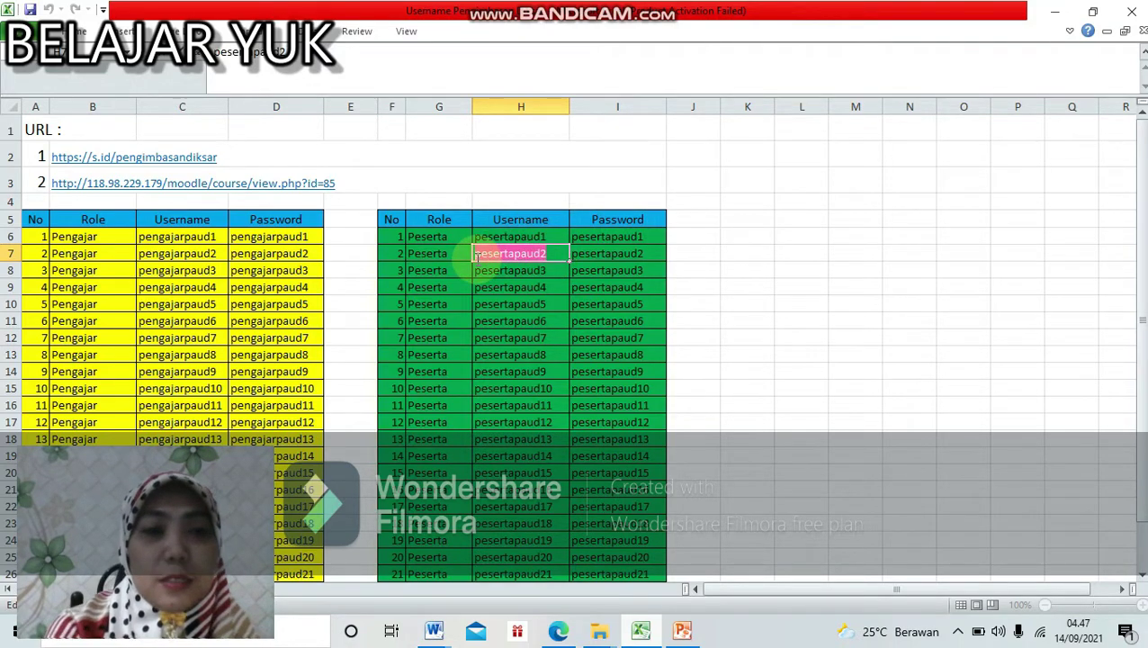
left_click(559, 630)
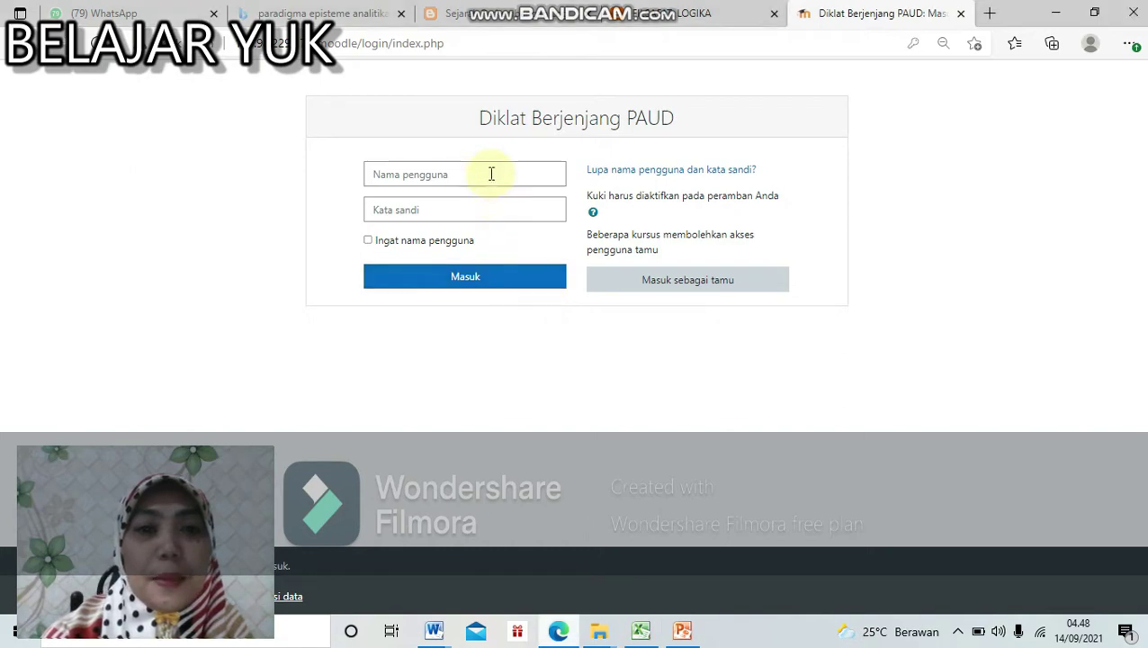
Step: Log in to Moodle with the second participant's pasted username and typed account password
left_click(491, 174)
key("ctrl+v")
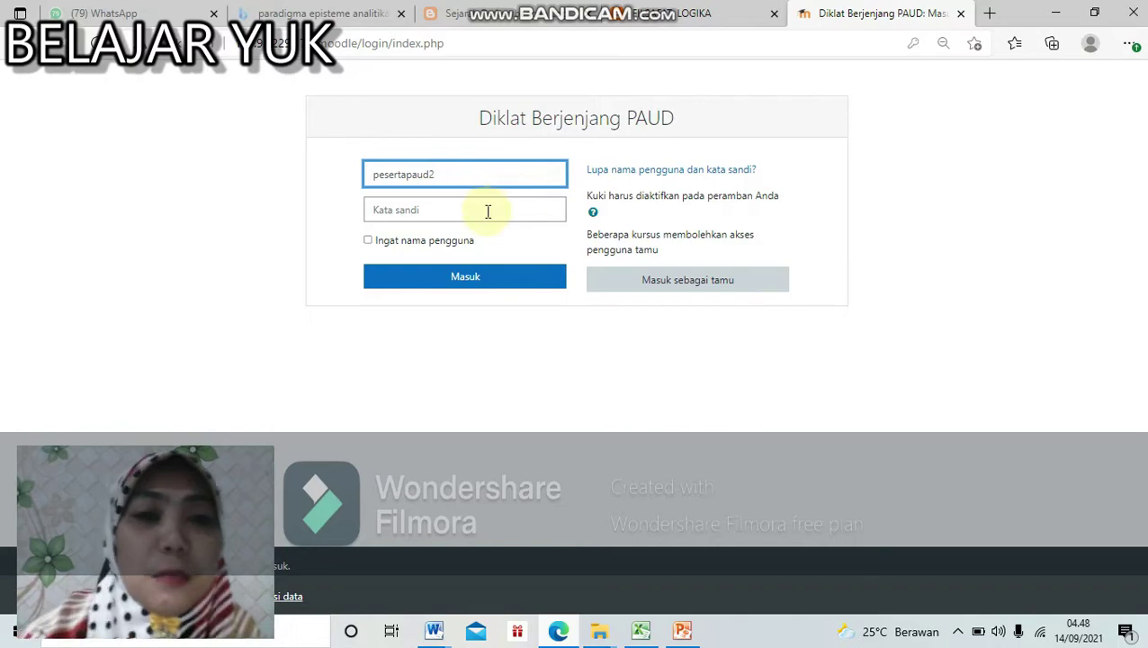
left_click(488, 211)
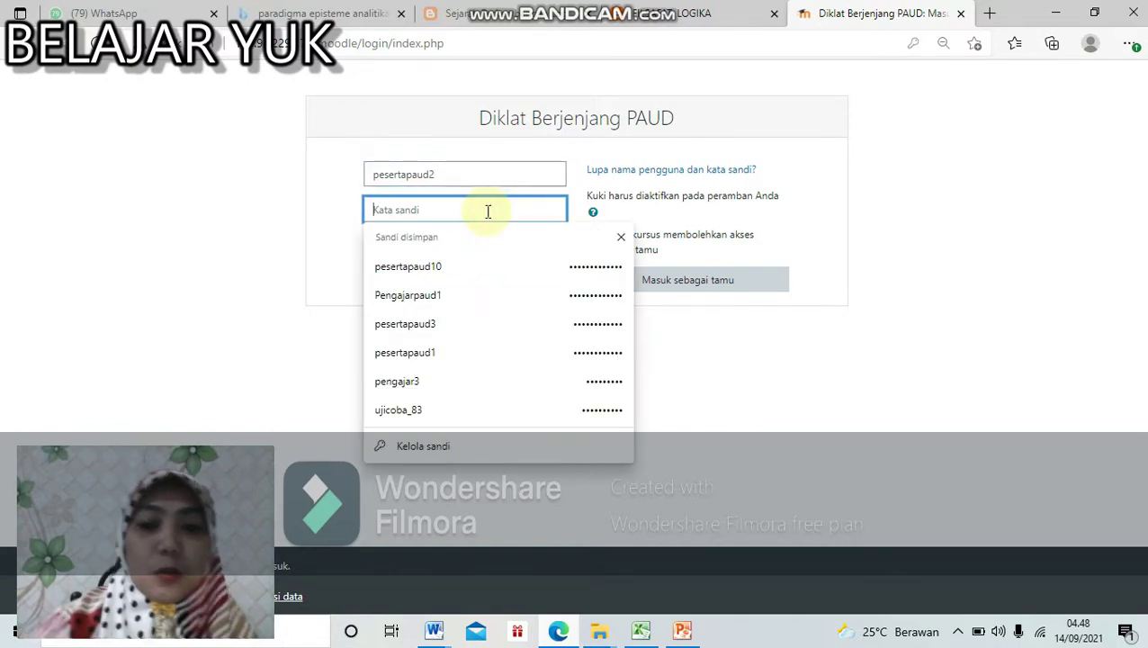
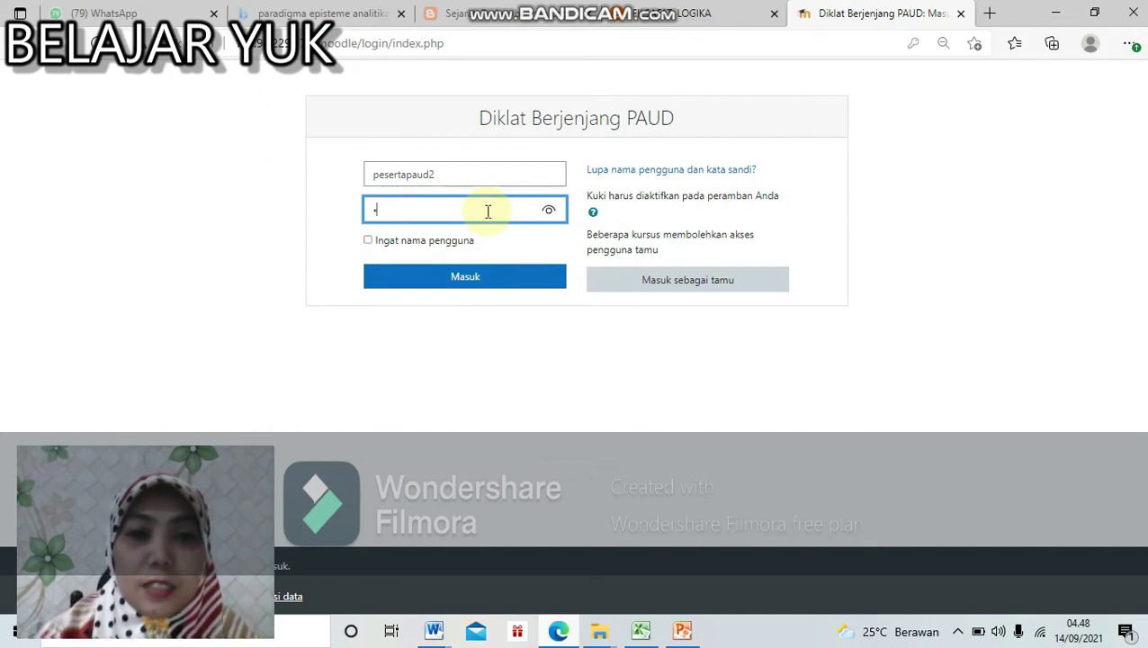
left_click(549, 211)
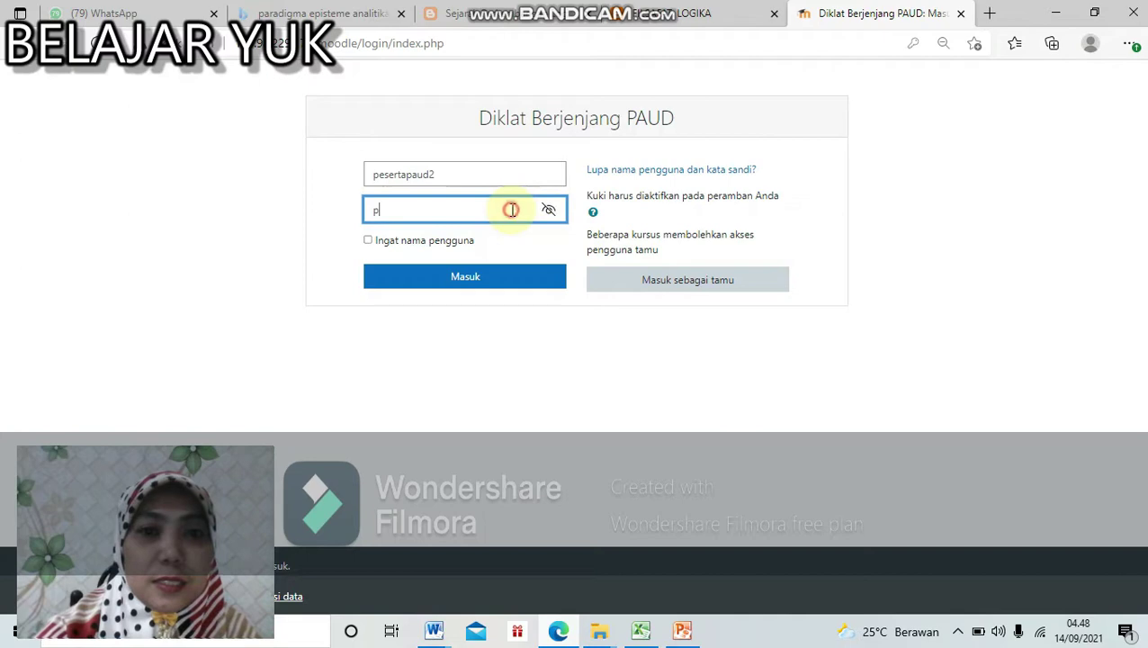
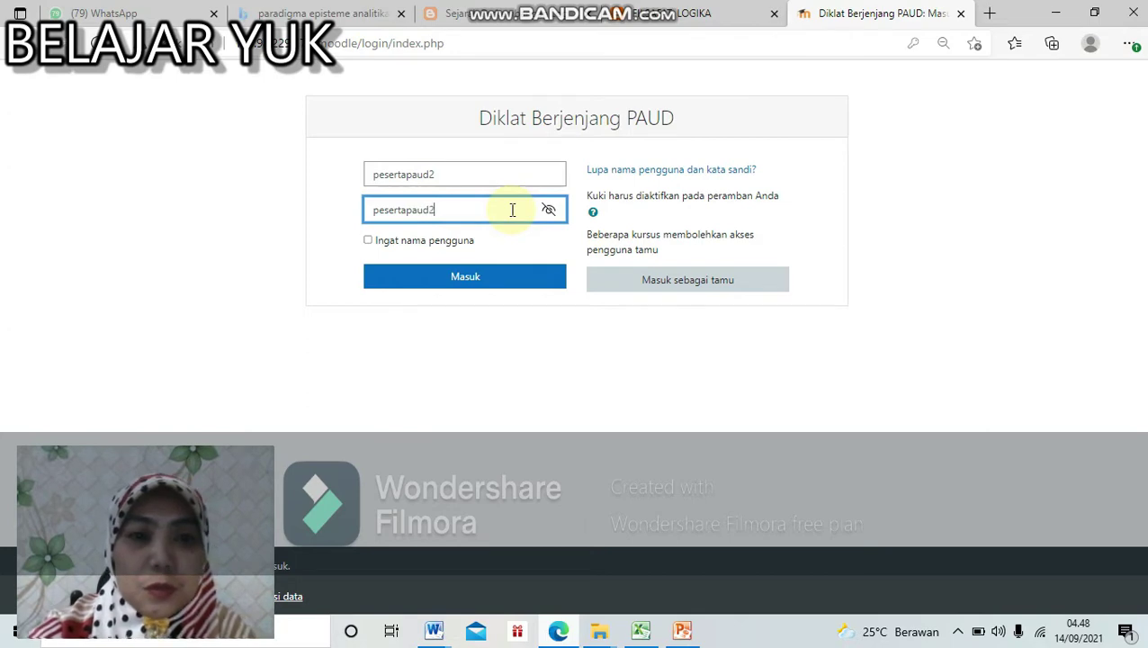
left_click(509, 284)
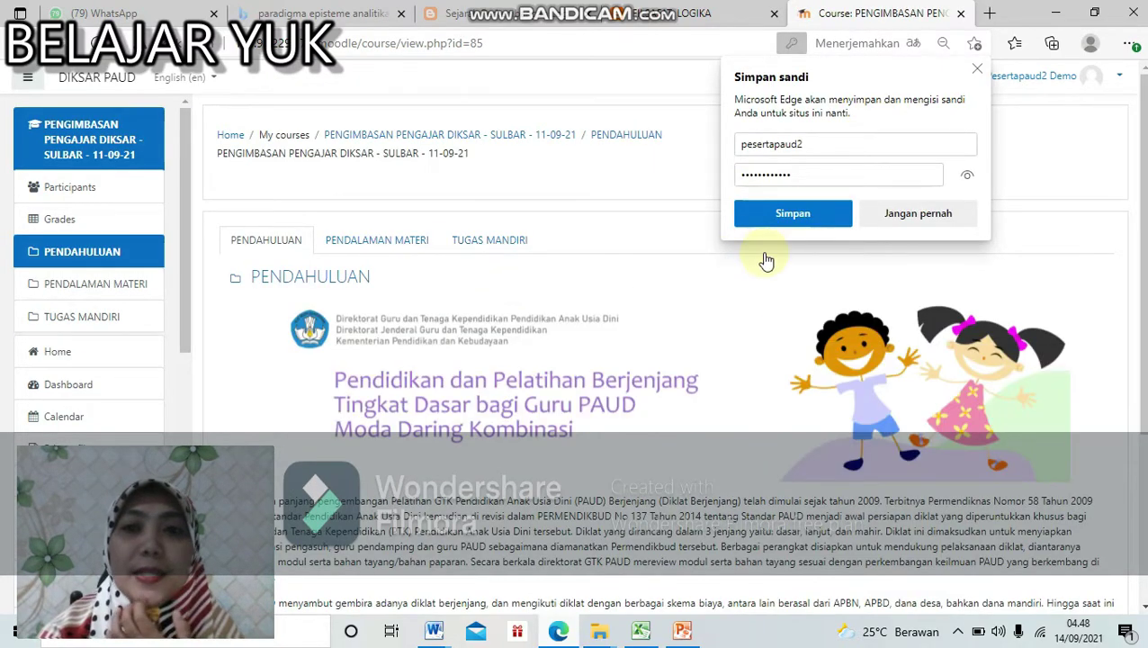
Step: Save the login password in the browser and open the Panduan Teknis Pembelajaran guide
left_click(790, 219)
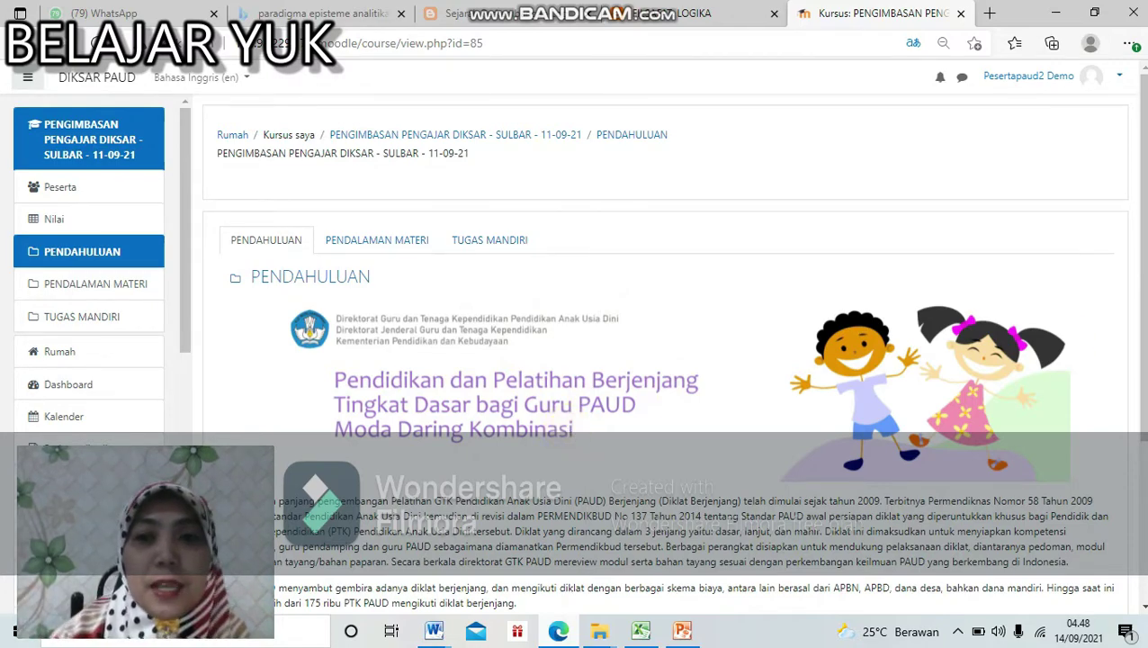
scroll(1139, 397, "down", 3)
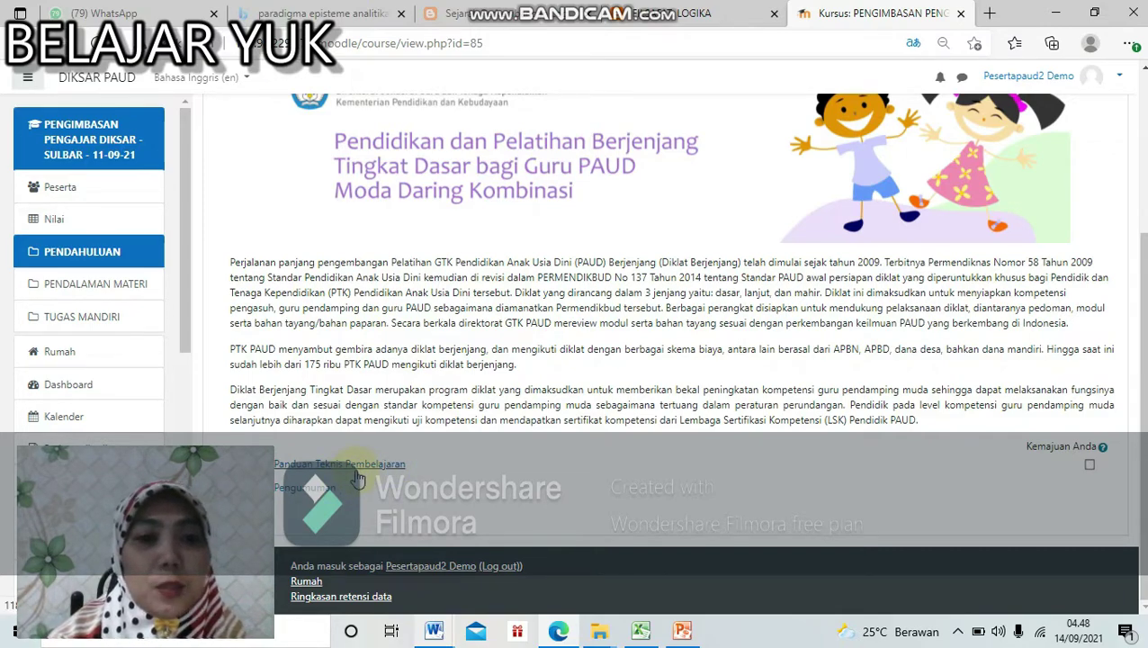
left_click(356, 468)
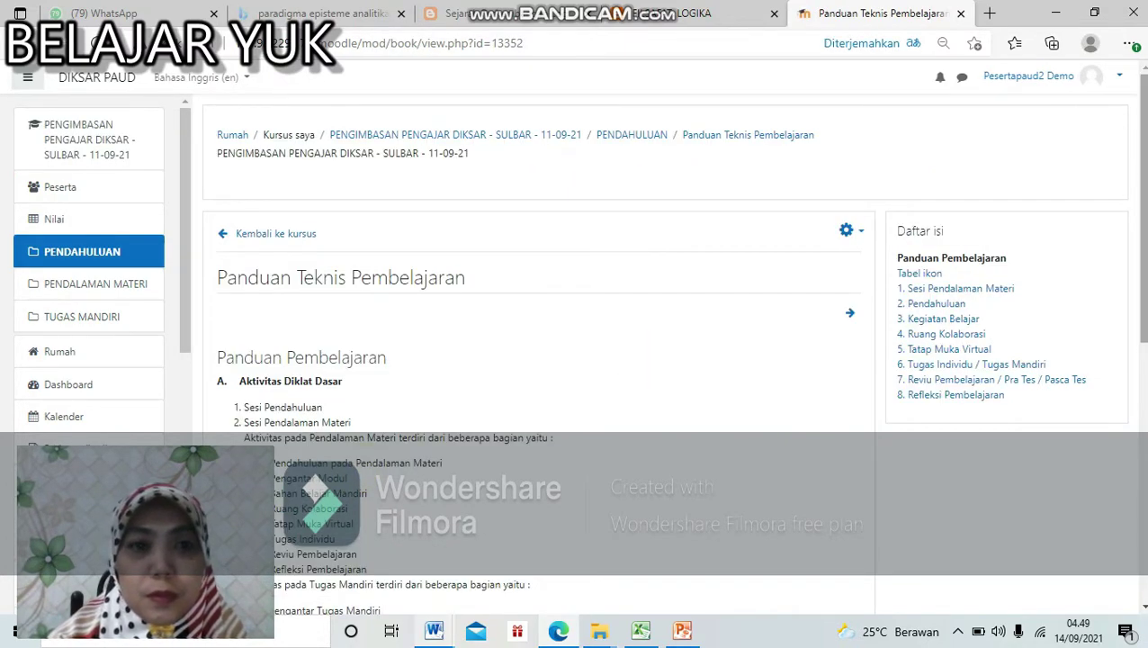
Step: Read through the Panduan Teknis Pembelajaran book, then return to the course page
scroll(576, 342, "down", 3)
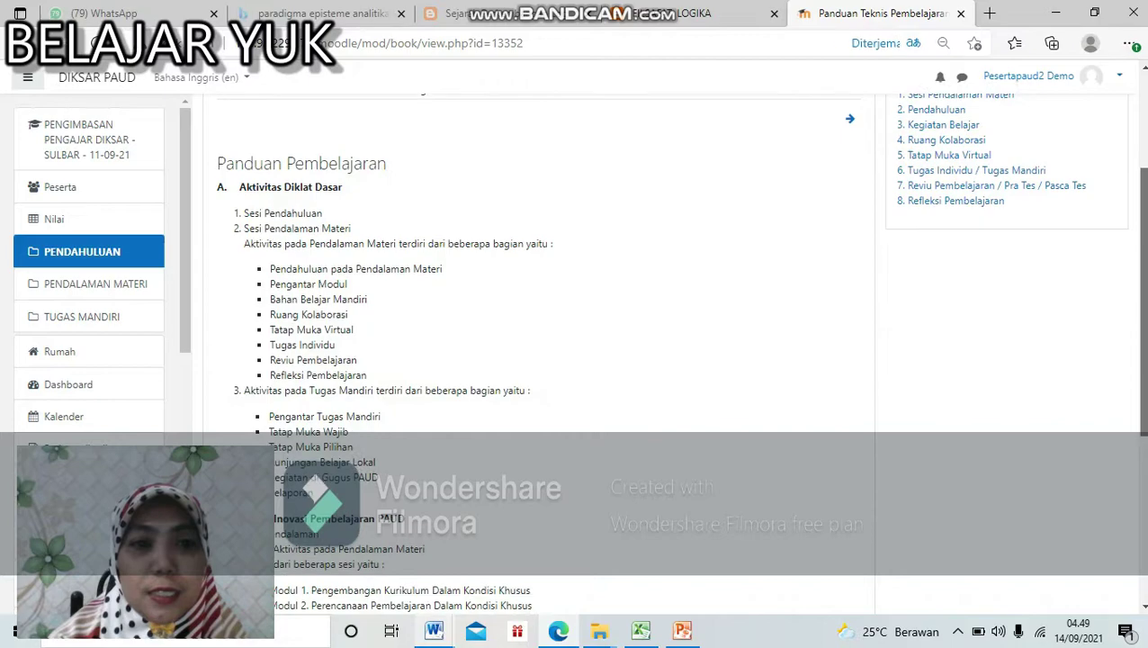
scroll(576, 351, "down", 1)
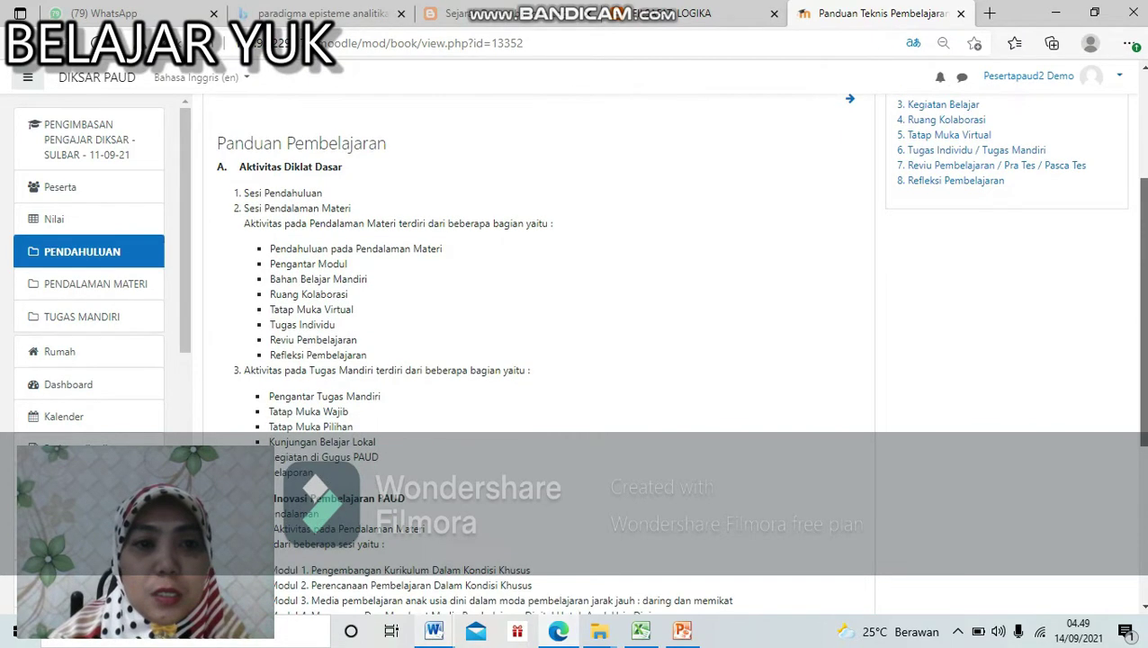
scroll(576, 351, "down", 3)
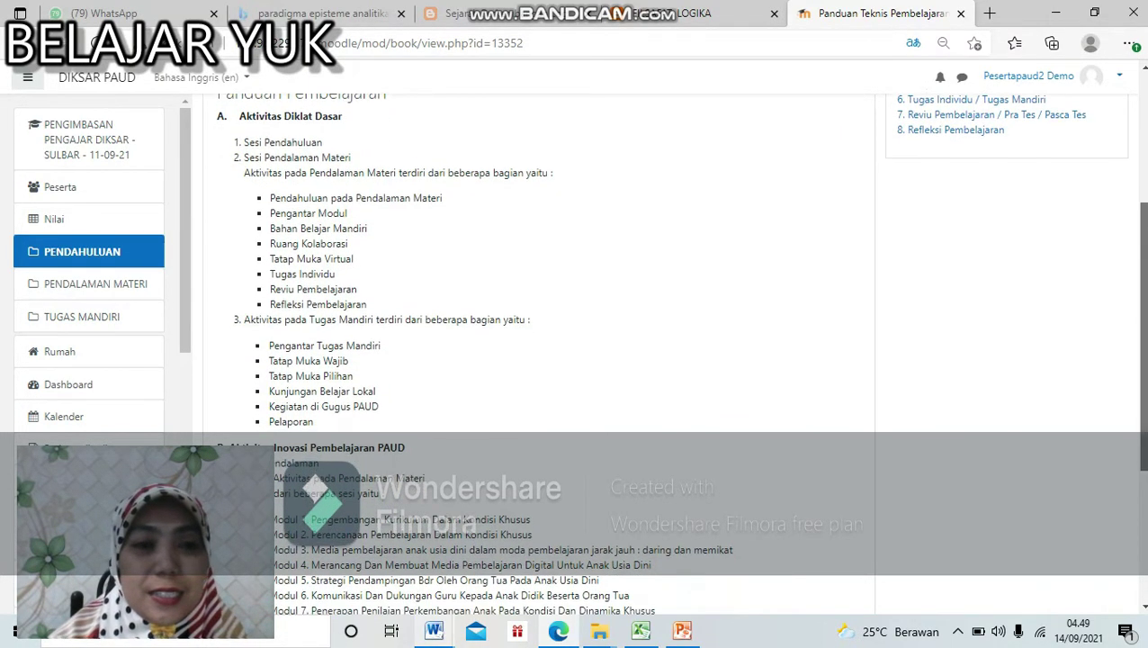
scroll(576, 351, "down", 1)
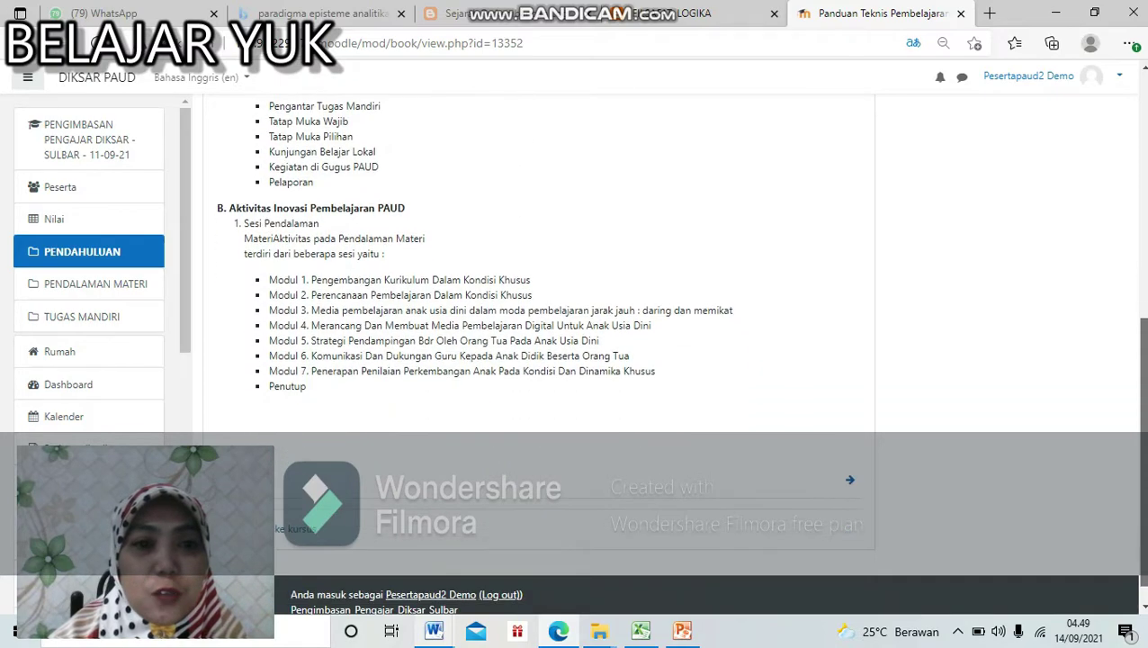
left_click_drag(1144, 472, 1144, 388)
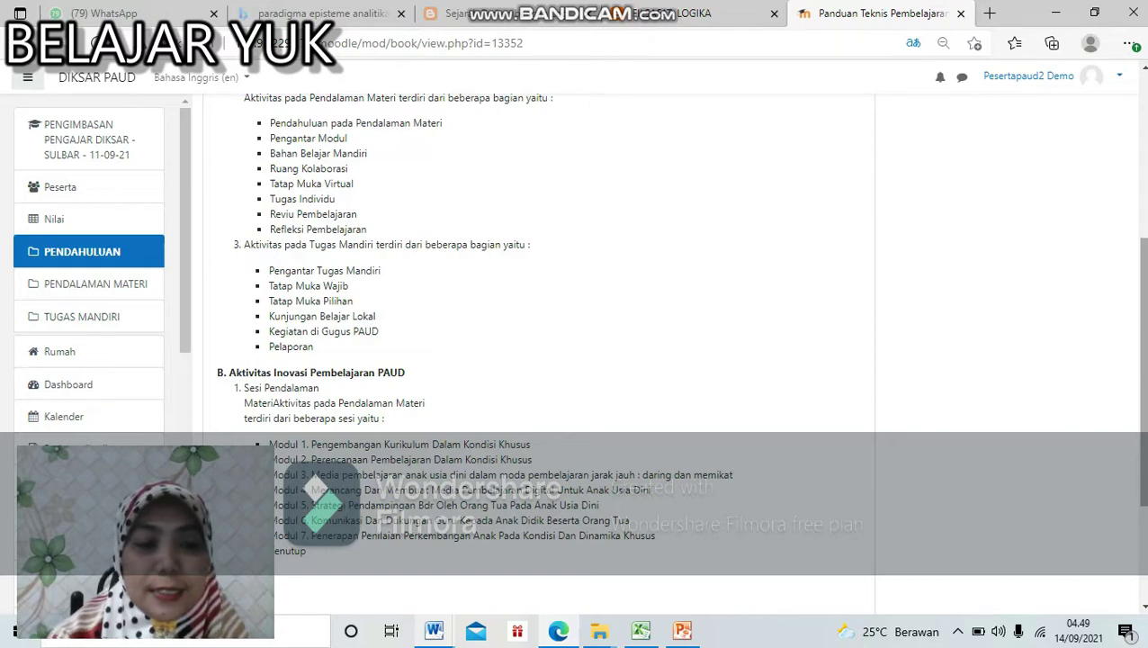
left_click_drag(1144, 492, 1145, 548)
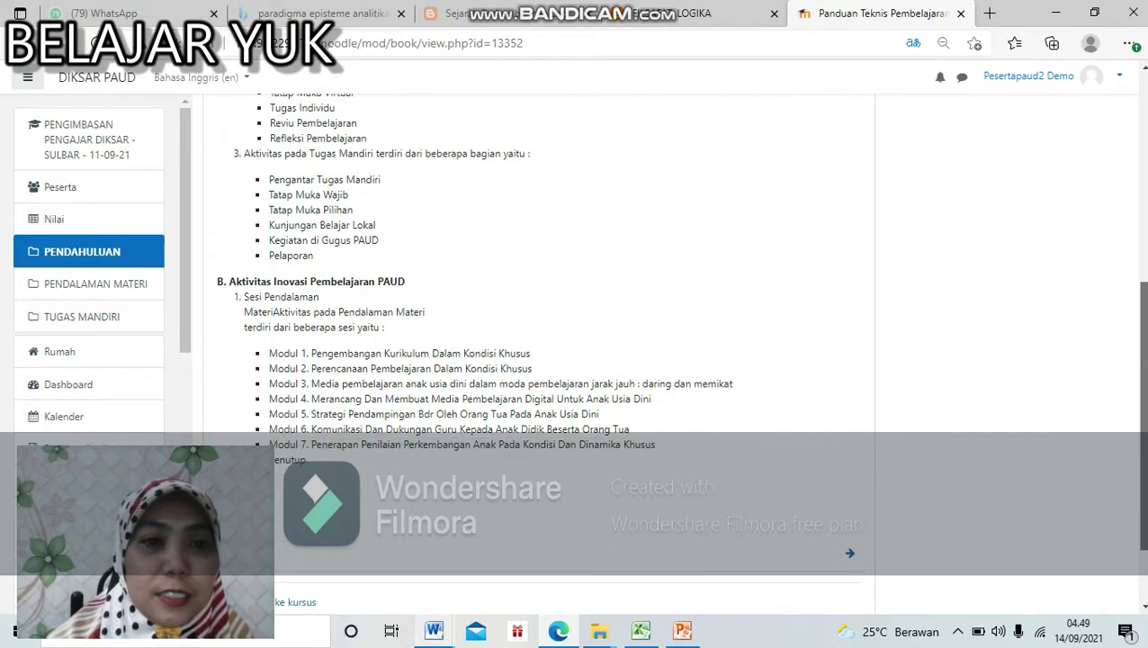
left_click_drag(1145, 549, 1143, 459)
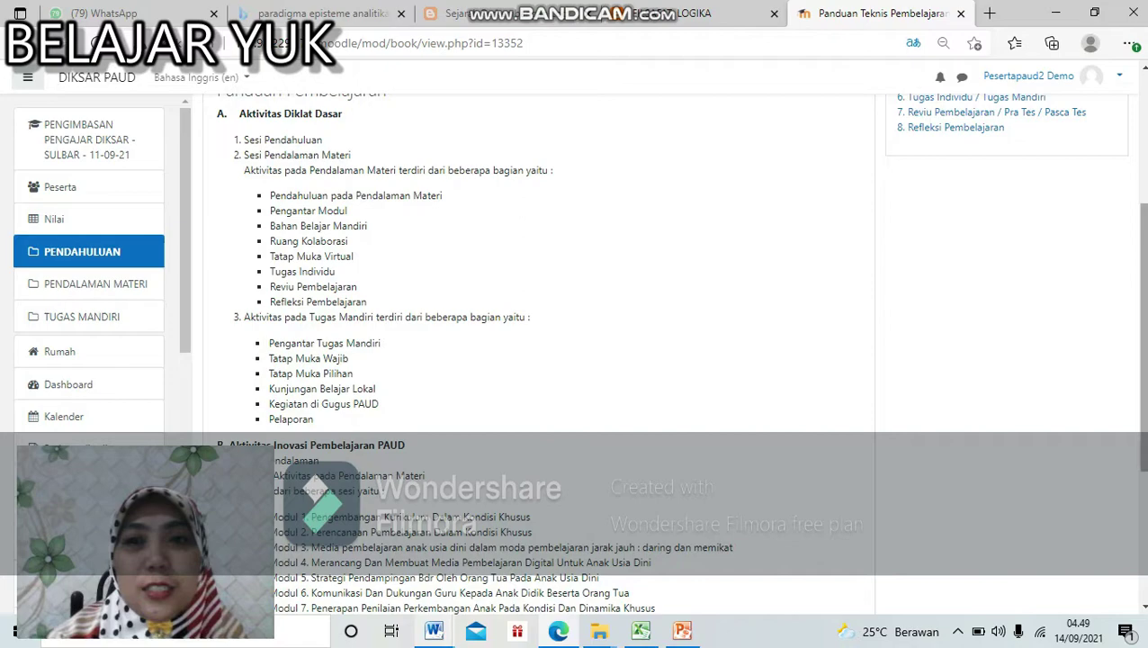
scroll(1141, 333, "up", 3)
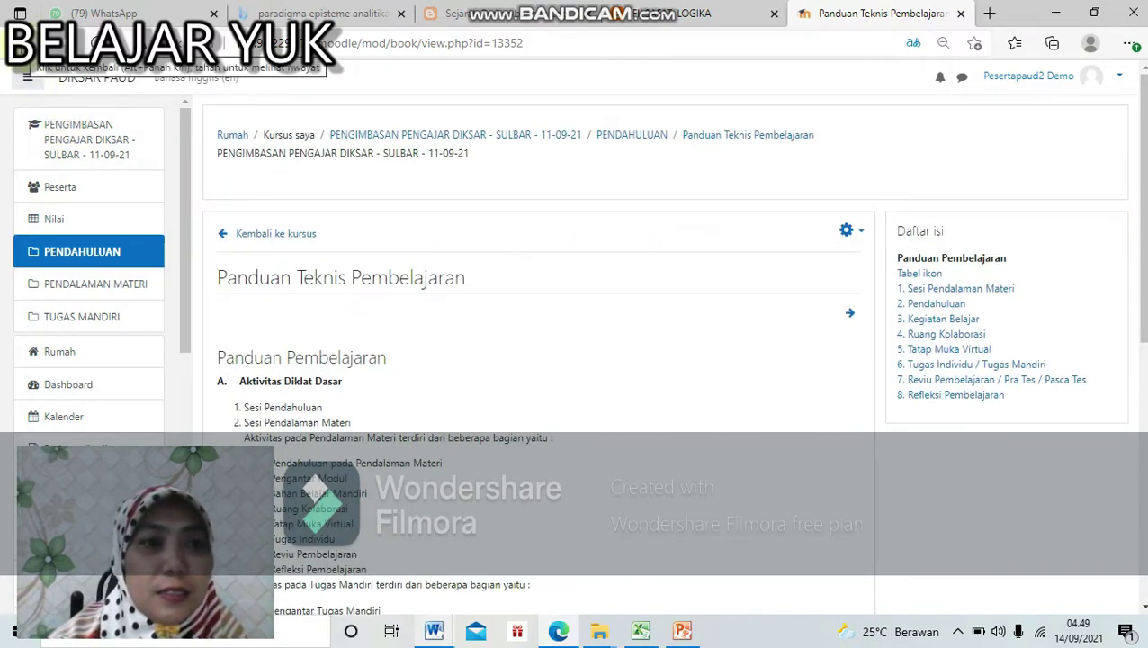
left_click(19, 42)
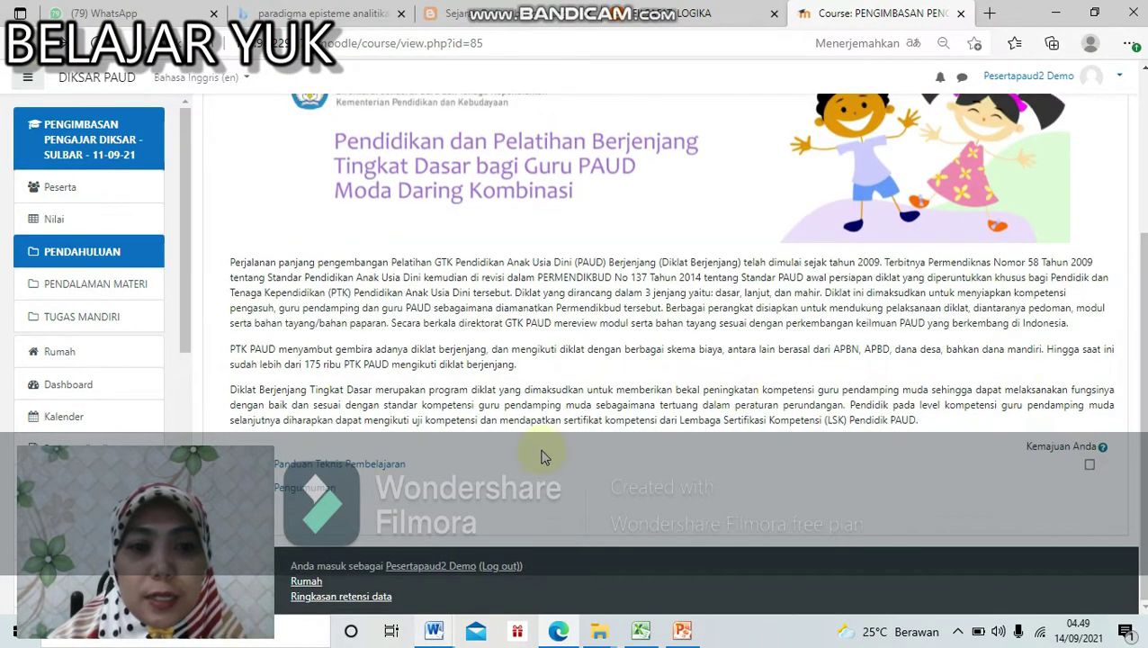
Step: Check the empty Pengumuman forum and go back to the course
left_click(331, 490)
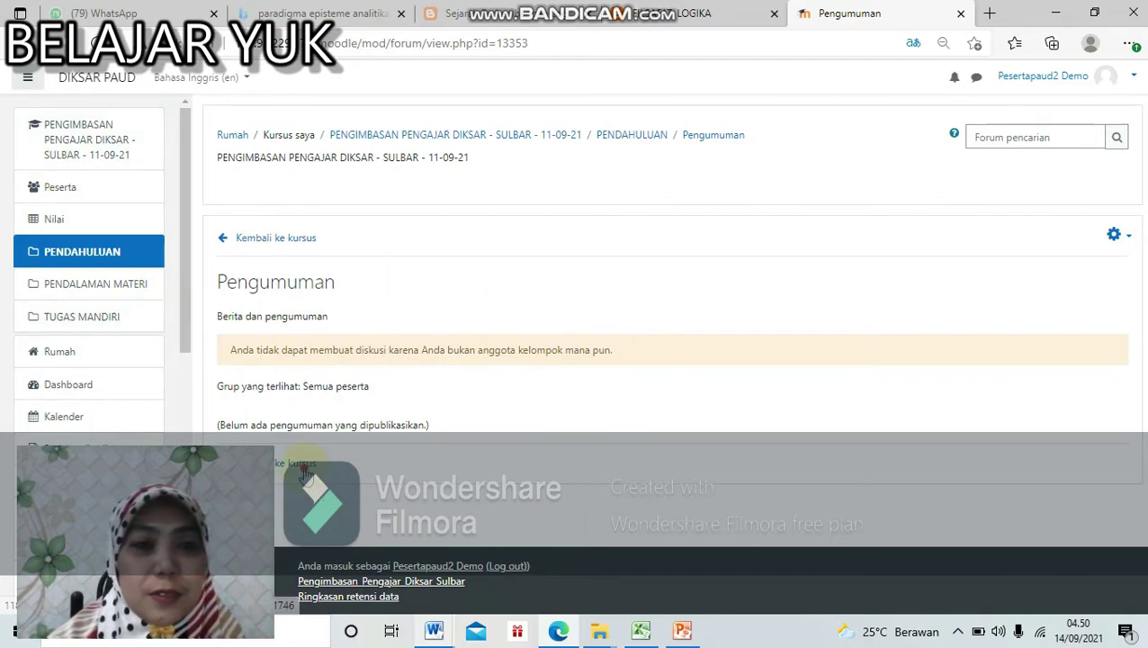
left_click(304, 468)
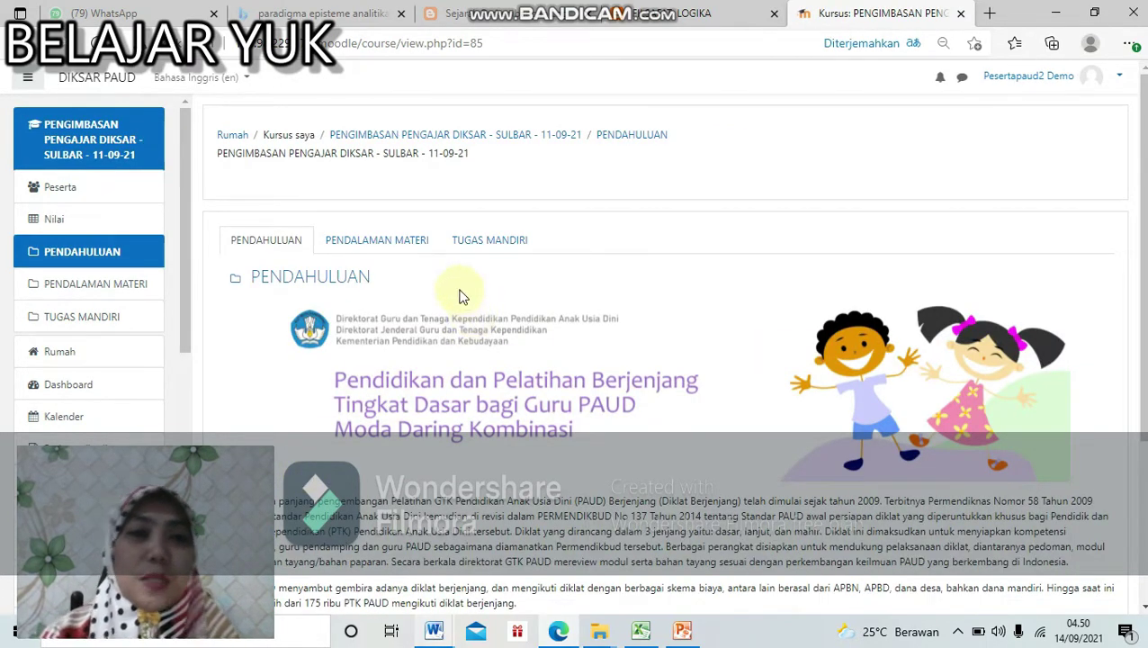
Step: Open the Pra Tes quiz in PENDALAMAN MATERI and bring up its Start attempt confirmation
left_click(423, 252)
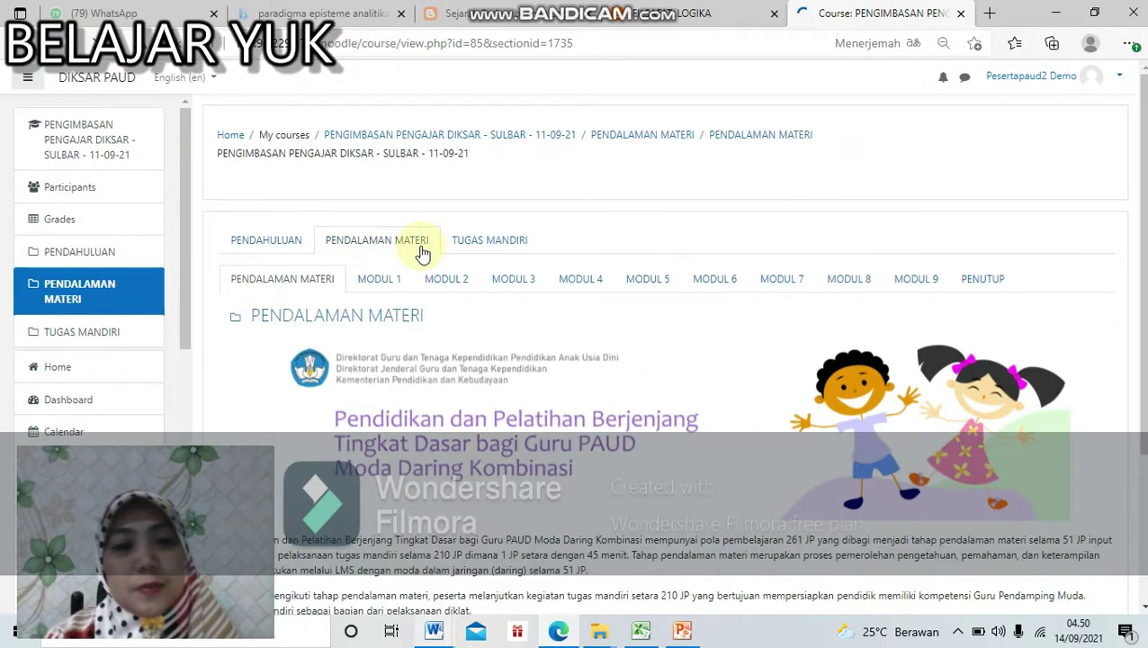
scroll(588, 344, "down", 2)
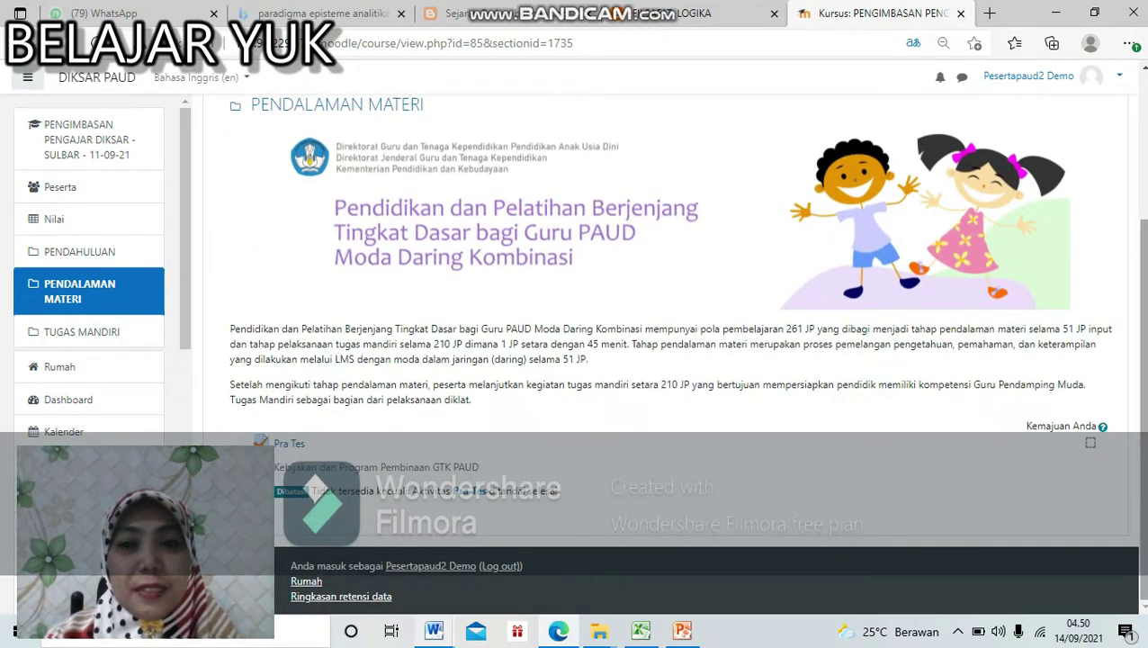
left_click(298, 445)
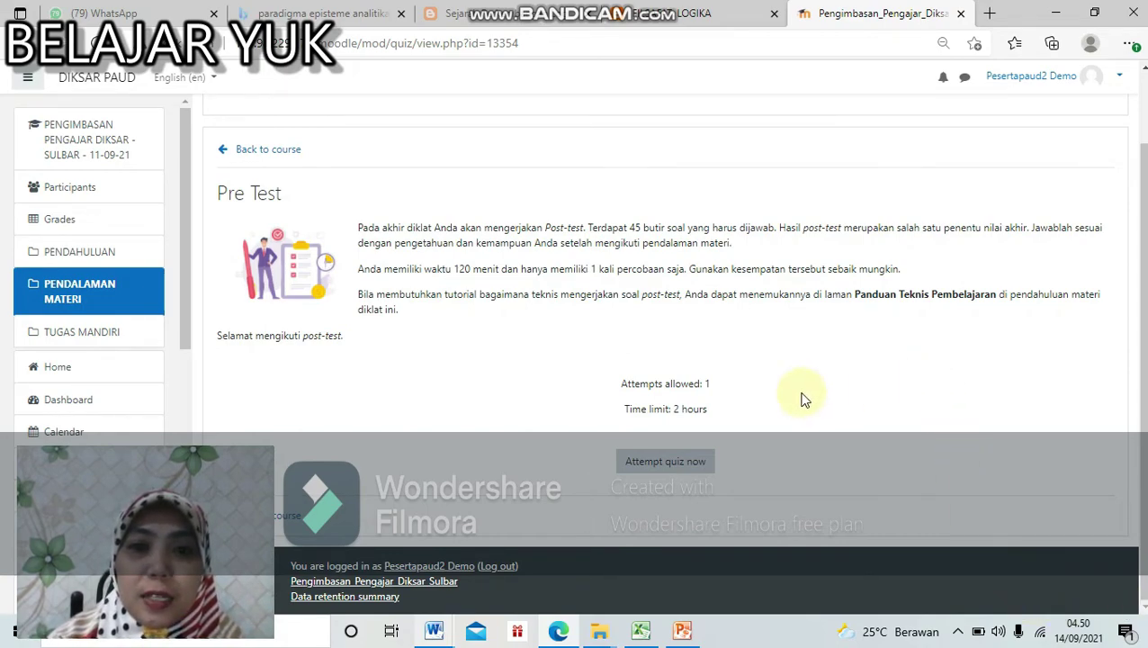
left_click(695, 466)
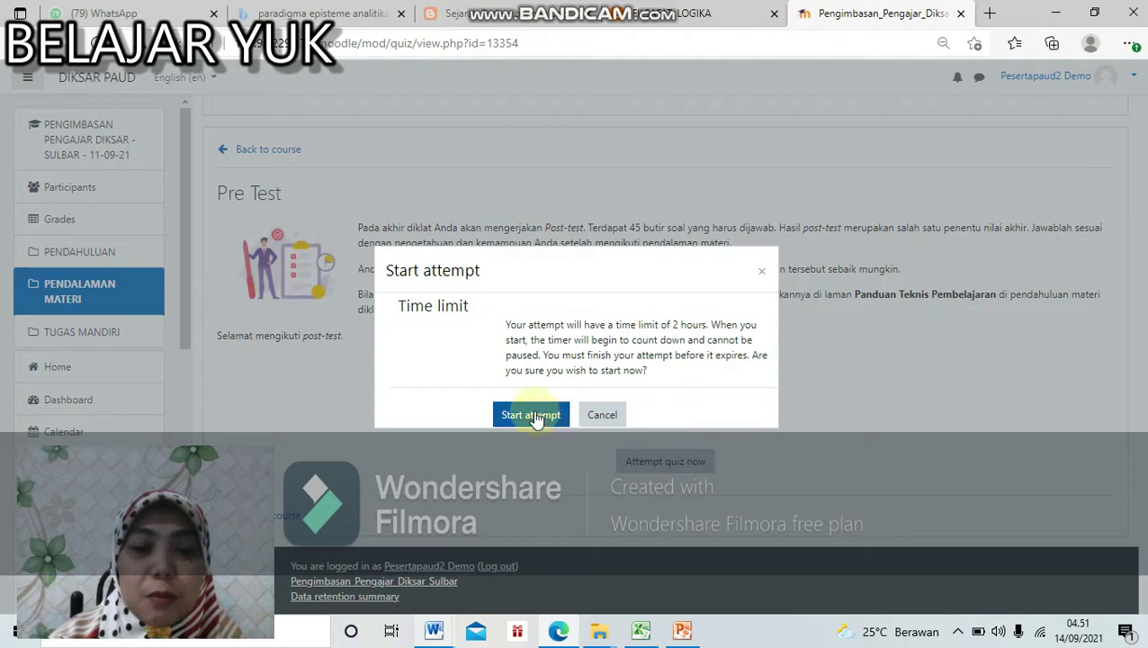
Step: Start the timed Pre Test, answer question 1 with option b, and reach the summary
left_click(540, 415)
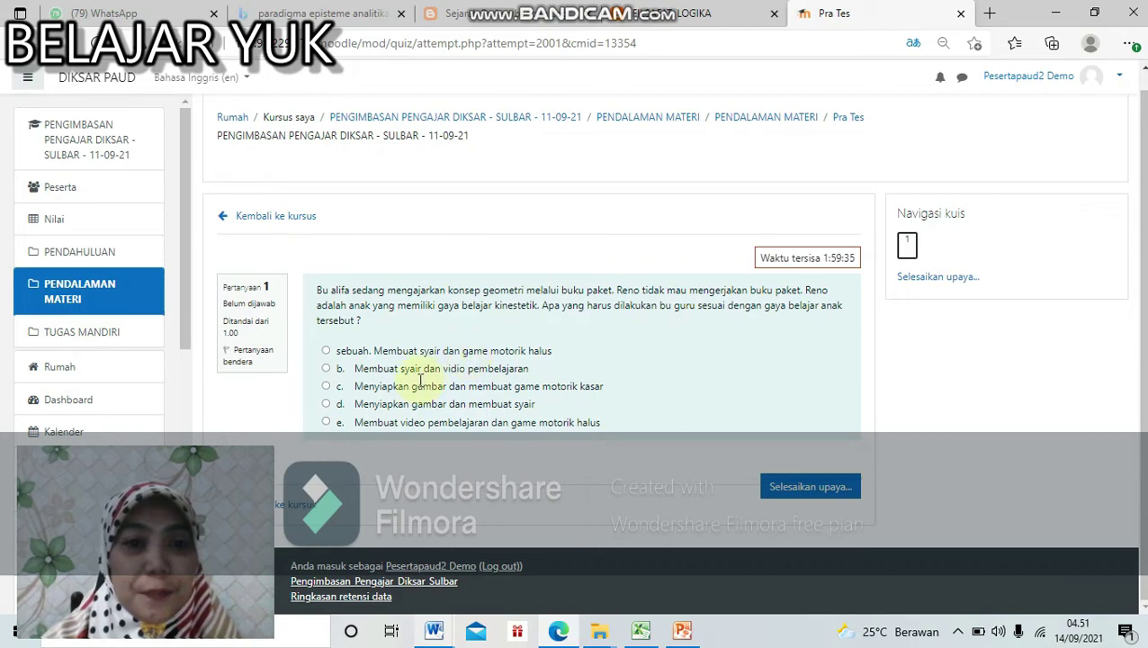
left_click(327, 368)
left_click(821, 511)
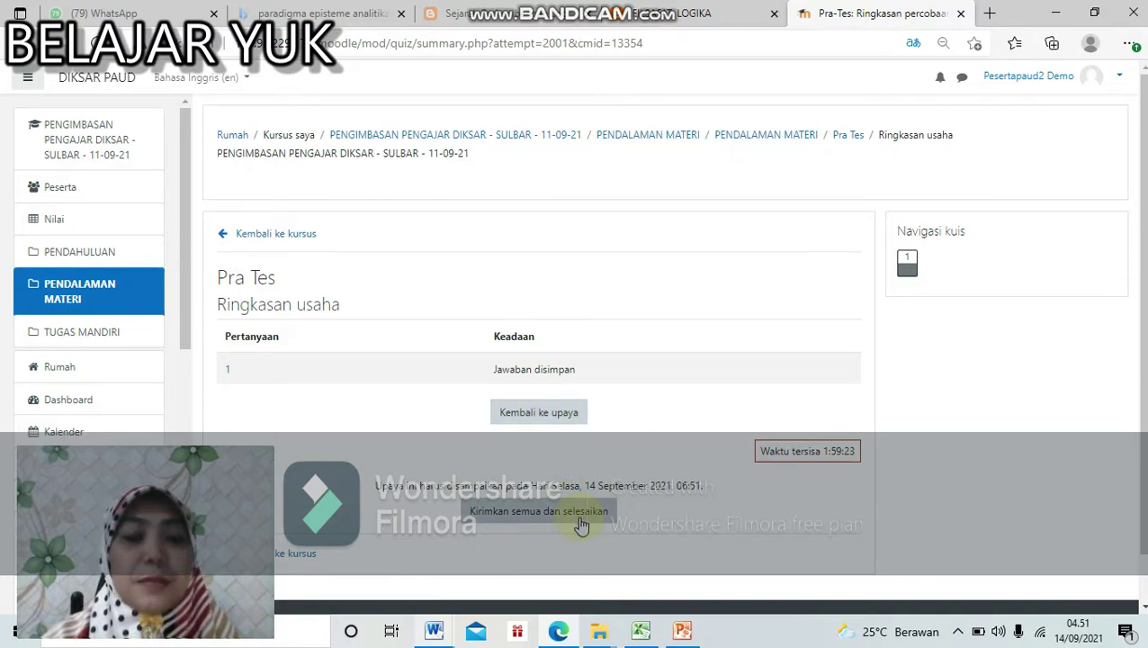
Step: Submit all Pre Test answers and confirm, finishing the attempt with grade 0.00 out of 100.00
left_click(569, 416)
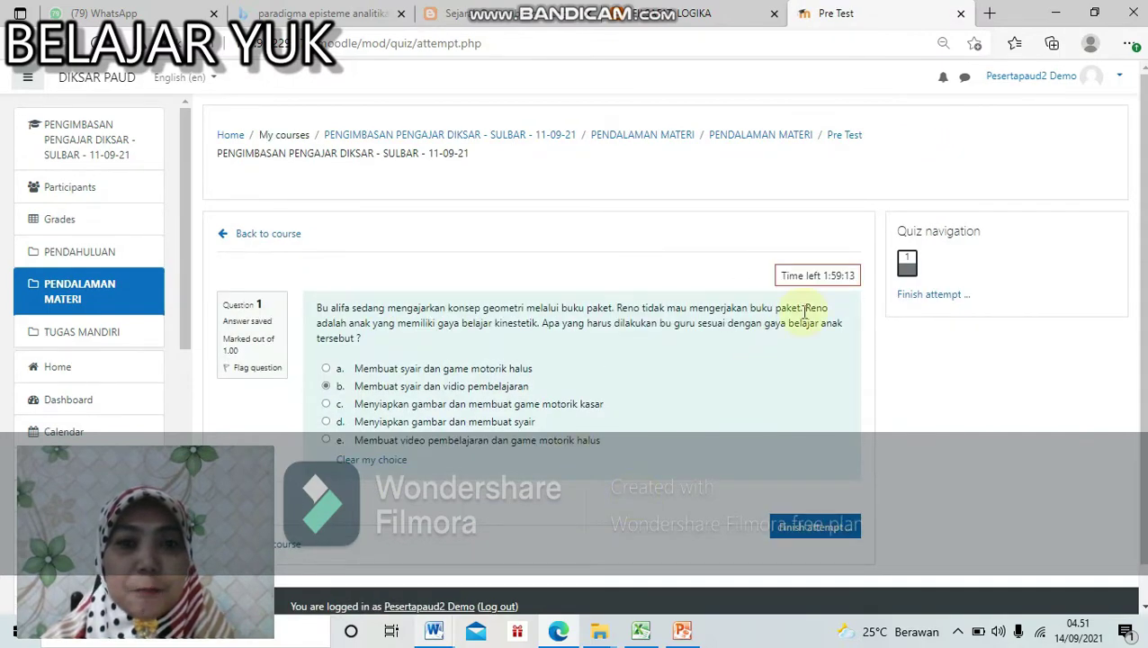
scroll(820, 310, "down", 1)
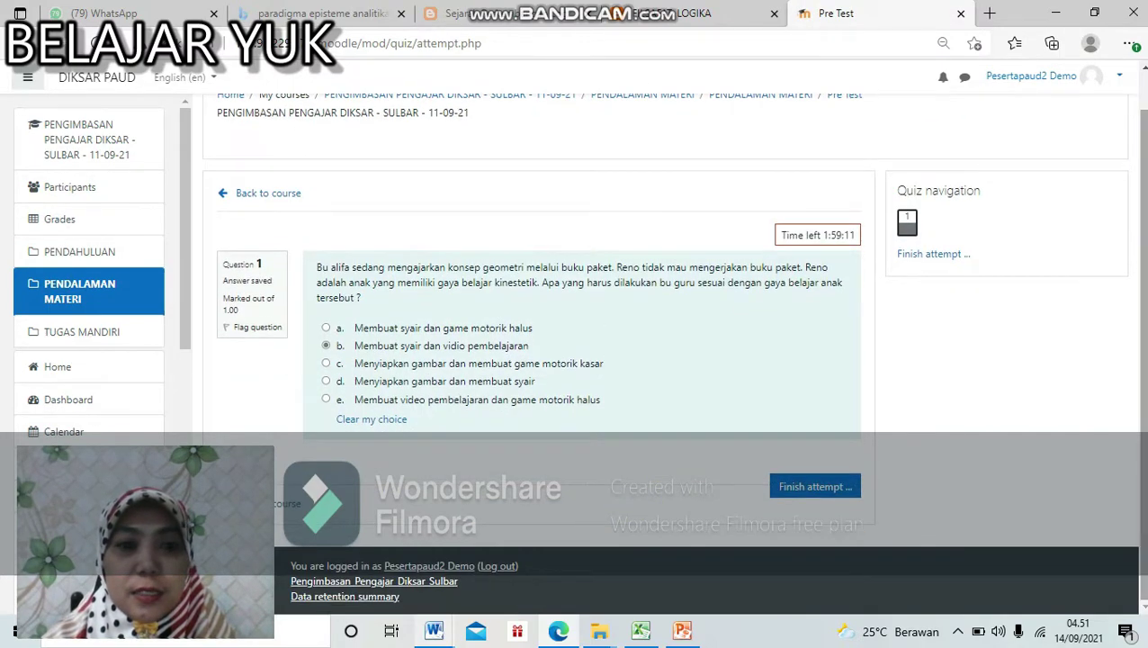
left_click(832, 491)
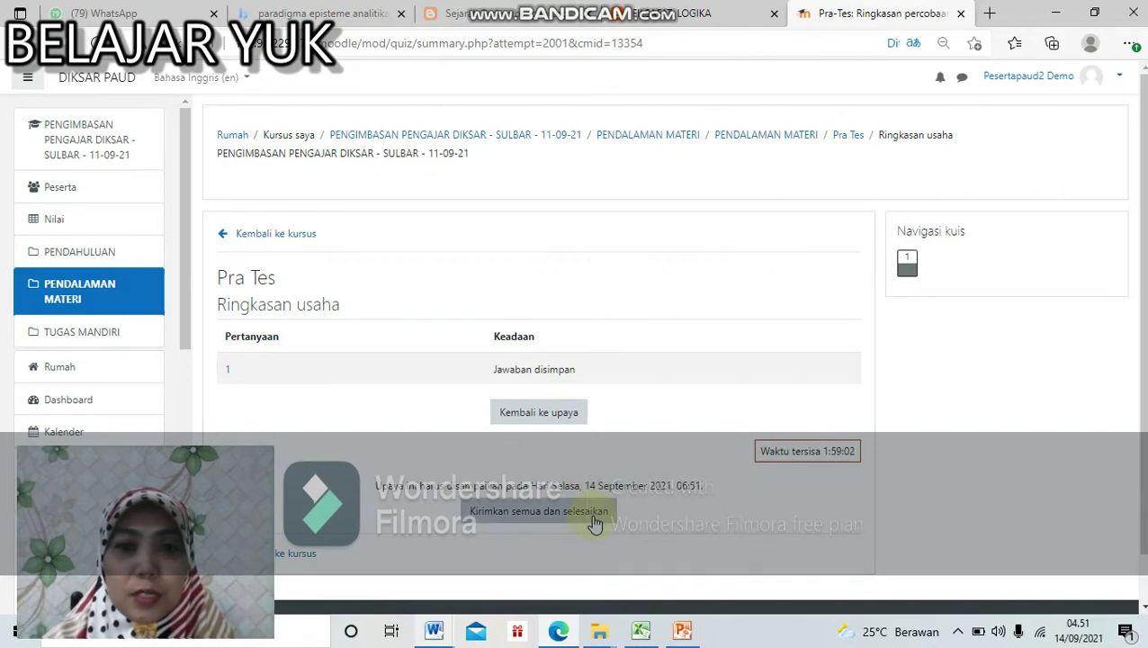
left_click(592, 516)
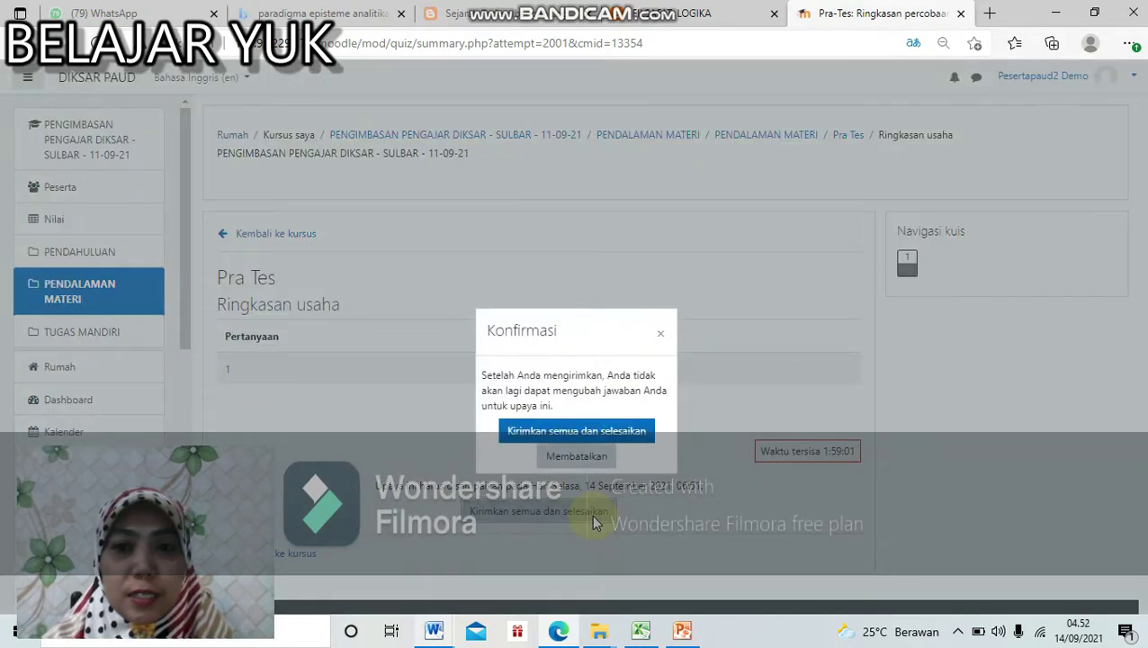
left_click(583, 431)
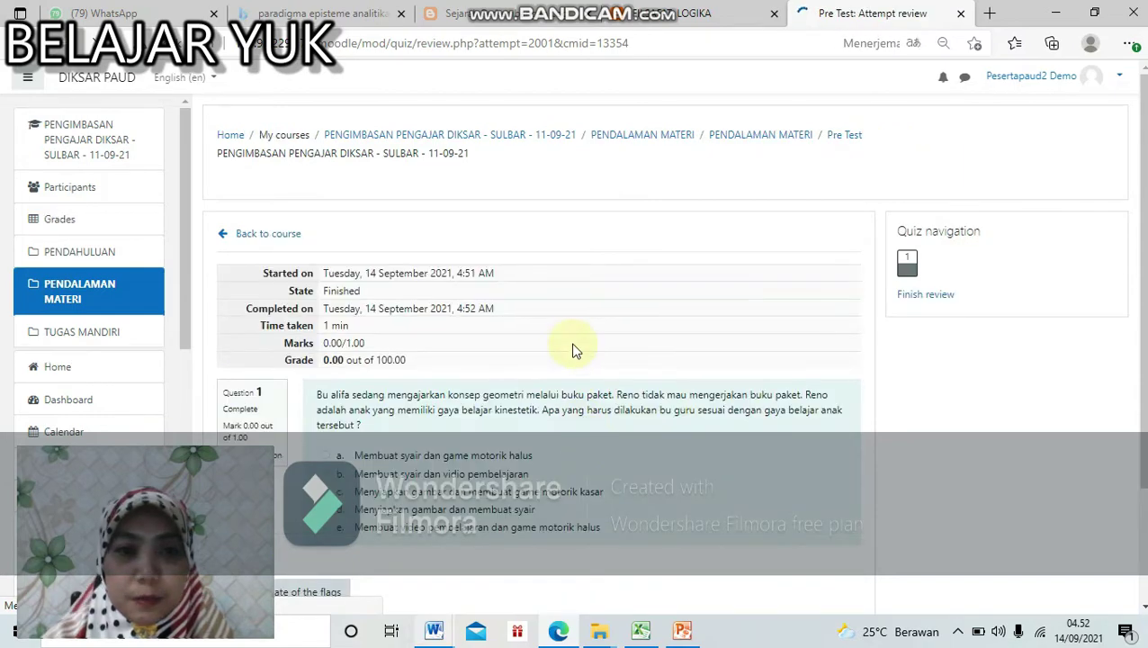
Step: Return from the quiz review to the PENDALAMAN MATERI section, where Pra Tes shows ticked
scroll(576, 351, "down", 2)
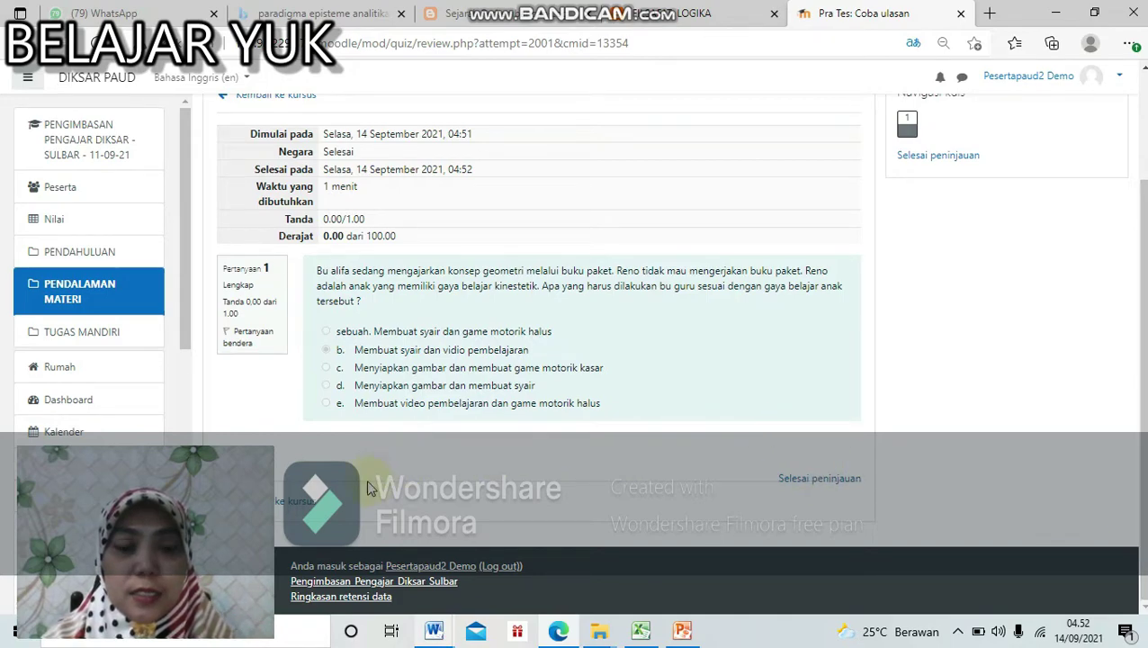
left_click(309, 510)
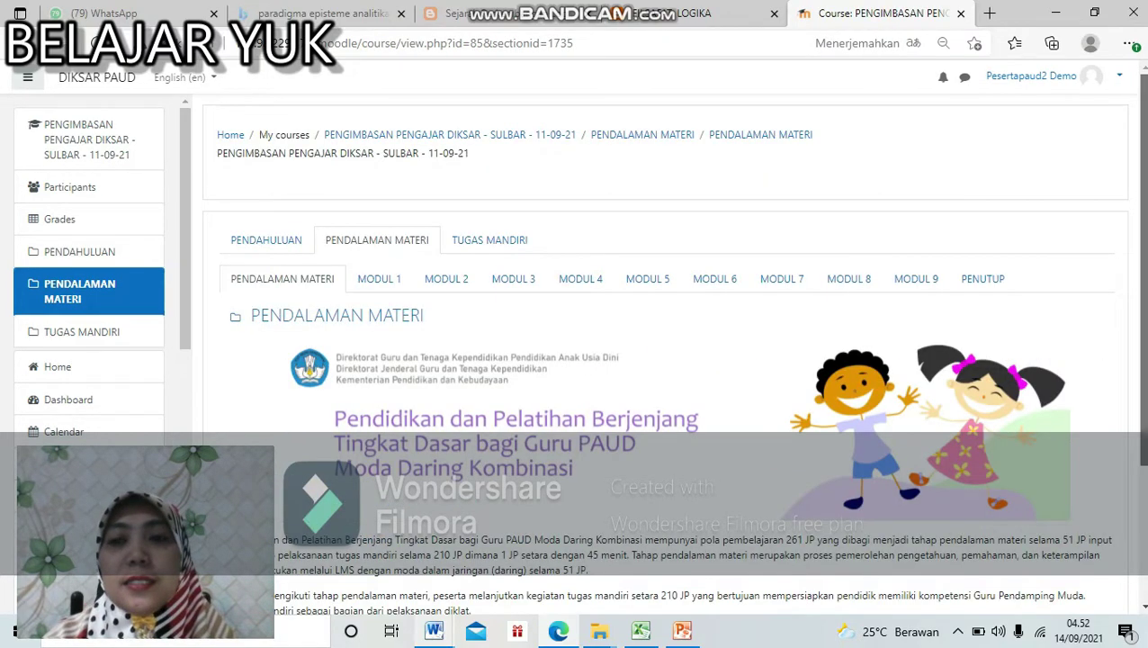
scroll(944, 485, "down", 3)
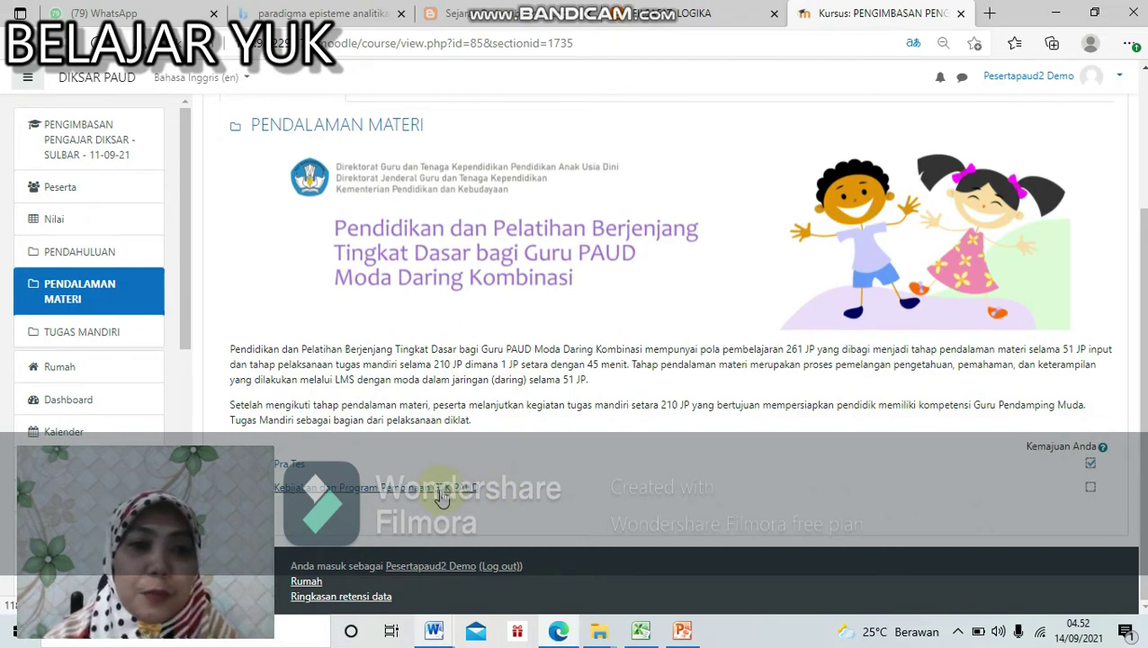
Step: View the Kebijakan dan Program Pembinaan GTK PAUD PDF, then return to PENDALAMAN MATERI
left_click(441, 491)
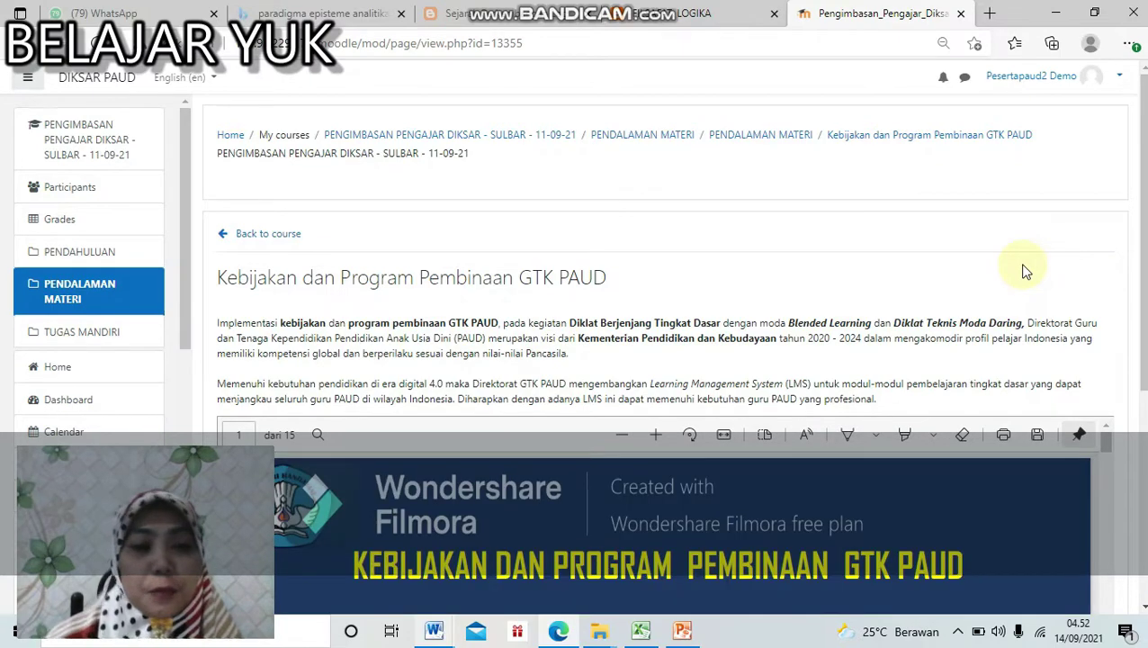
scroll(657, 351, "down", 4)
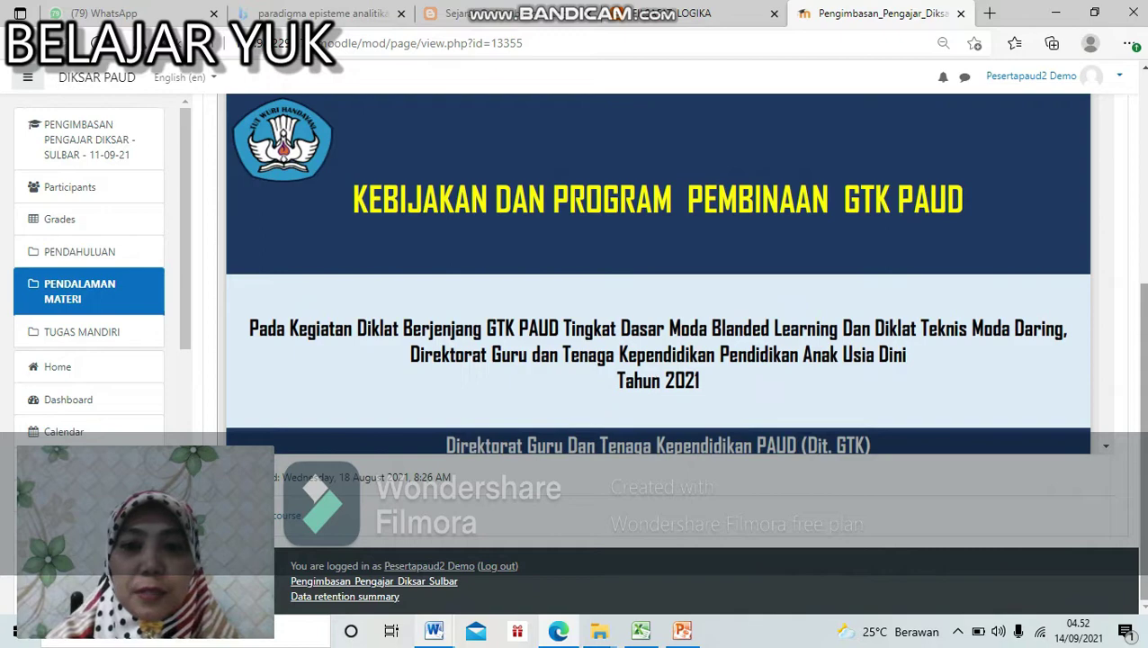
scroll(1121, 417, "up", 2)
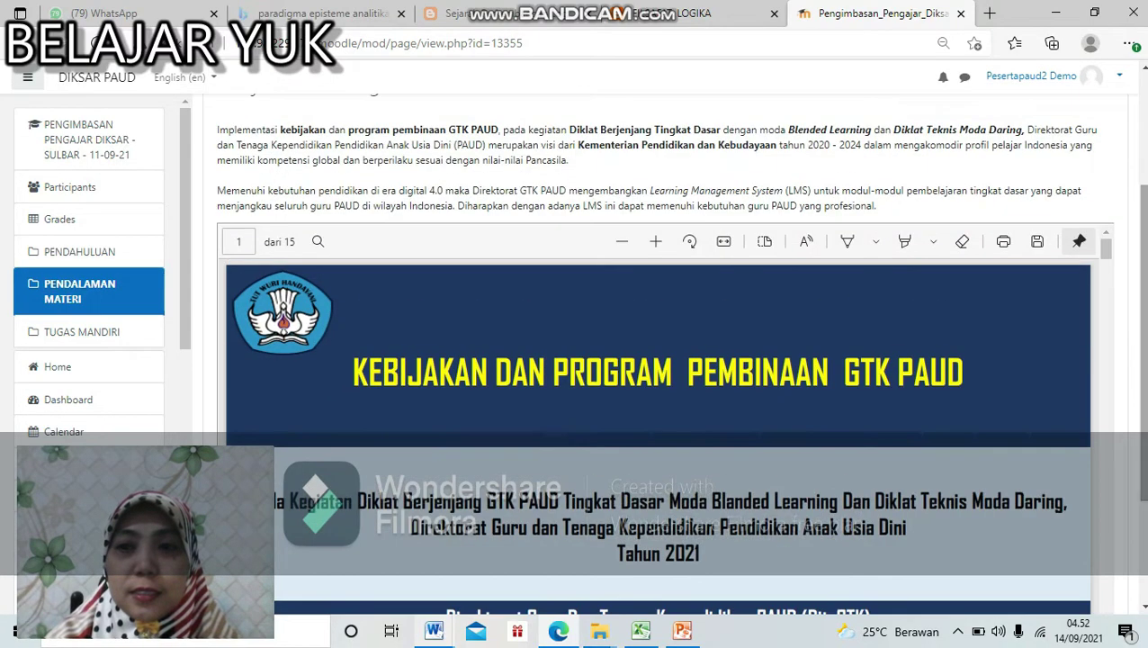
mouse_move(1105, 257)
left_mouse_down()
mouse_move(1116, 601)
mouse_move(1108, 261)
left_mouse_up()
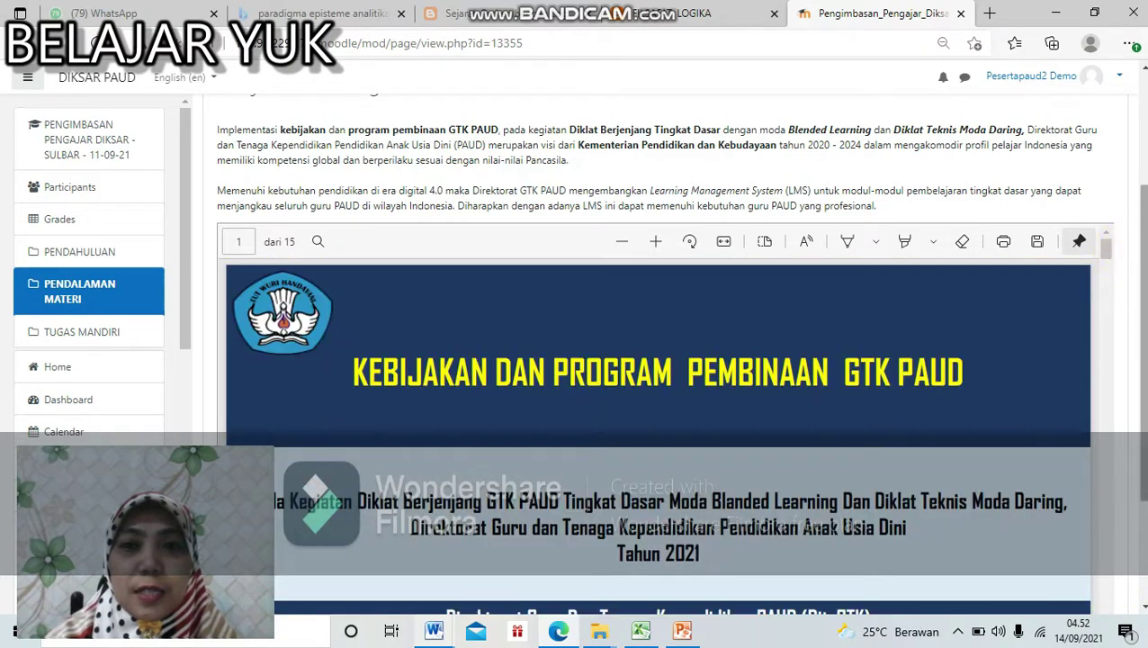
scroll(1141, 360, "down", 1)
scroll(1141, 360, "down", 1)
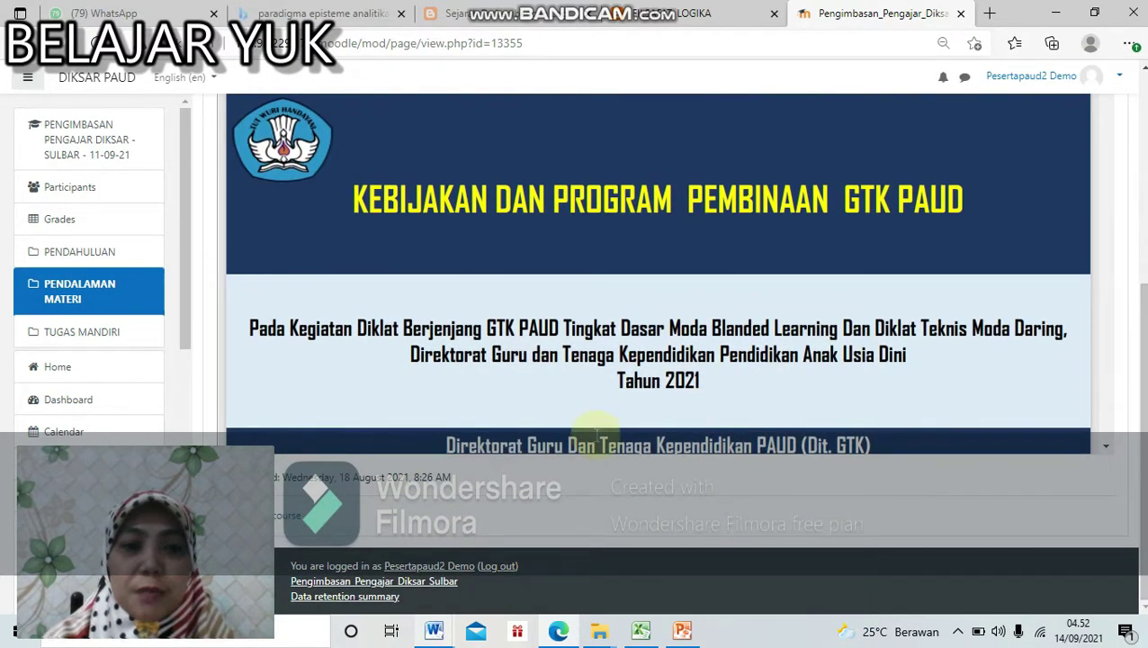
left_click(299, 522)
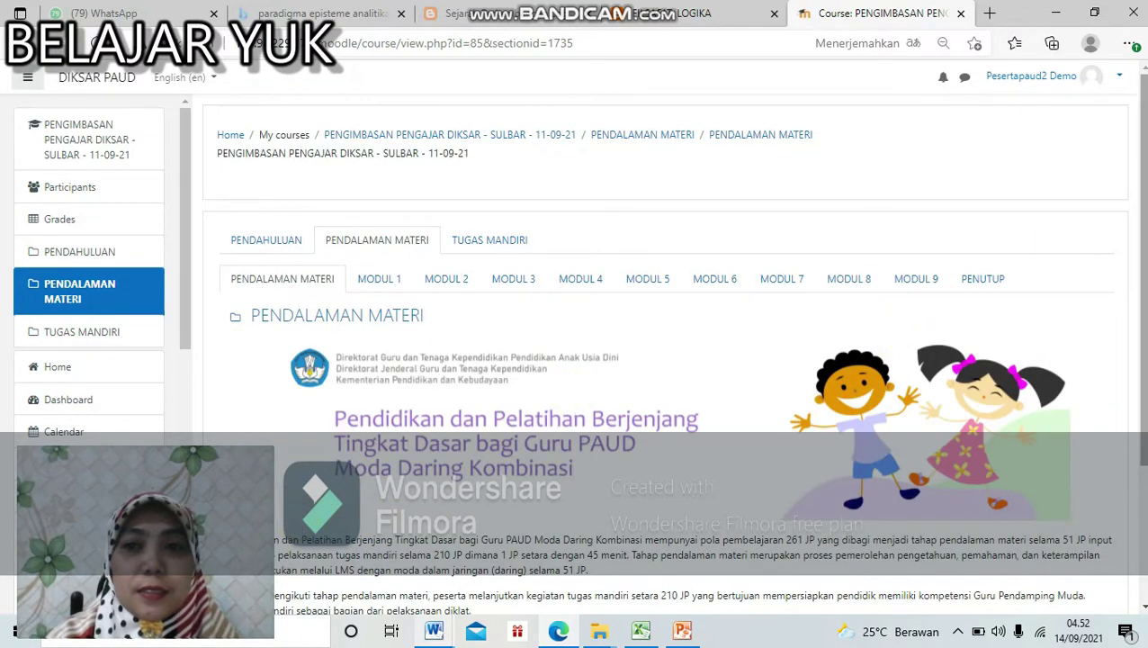
Step: Scroll PENDALAMAN MATERI to check the Pra Tes and Kebijakan completion ticks
scroll(1105, 508, "down", 3)
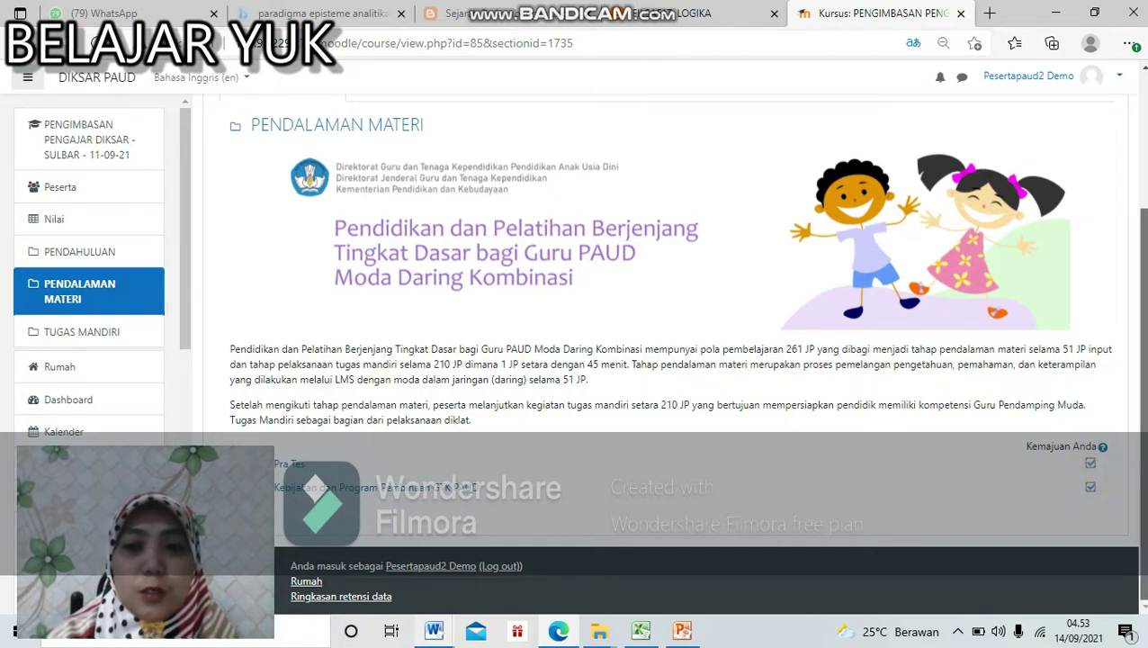
scroll(1128, 389, "up", 3)
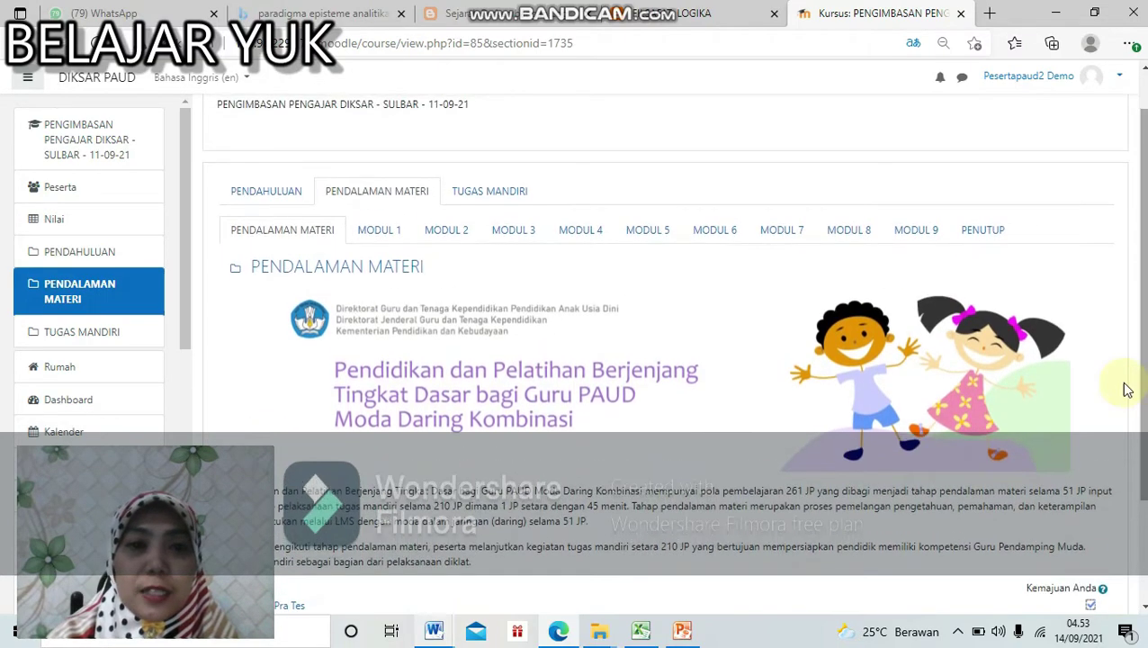
Step: Browse the MODUL 1 activity list from 1.1 Pendahuluan to 1.7 Refleksi Pembelajaran
left_click(387, 238)
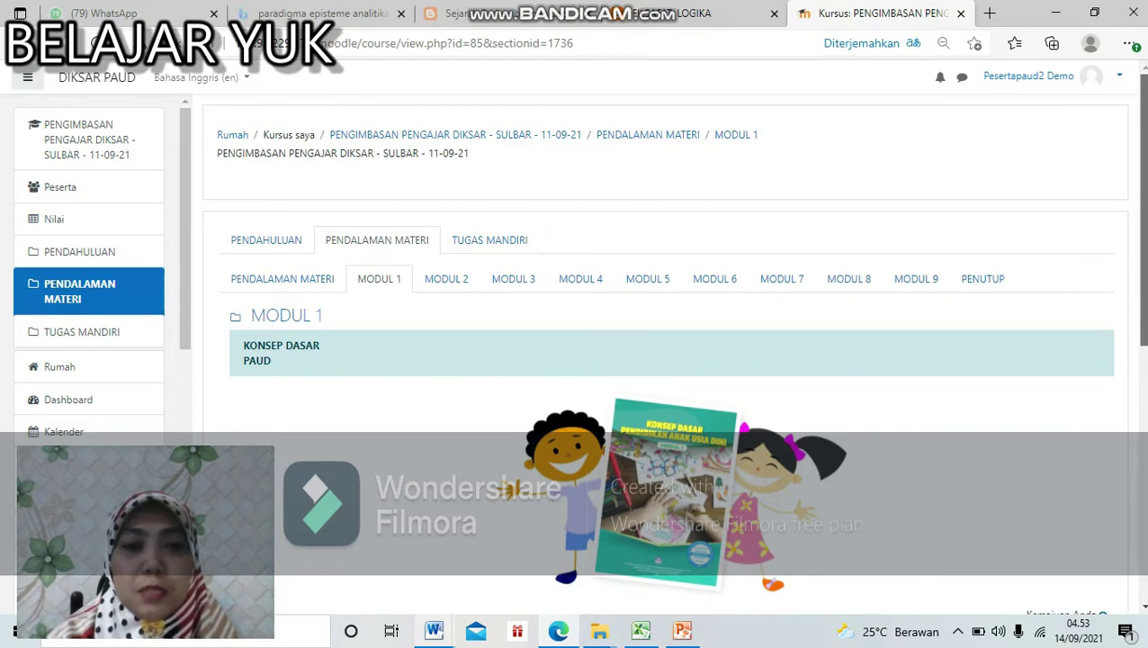
scroll(673, 360, "down", 8)
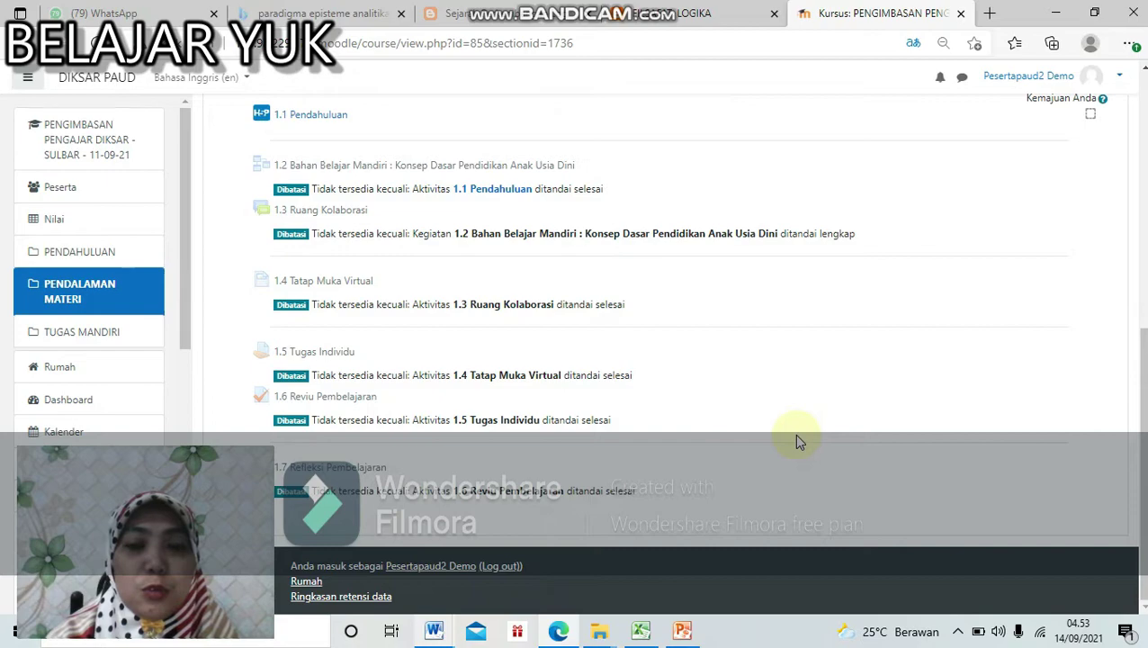
scroll(797, 441, "up", 2)
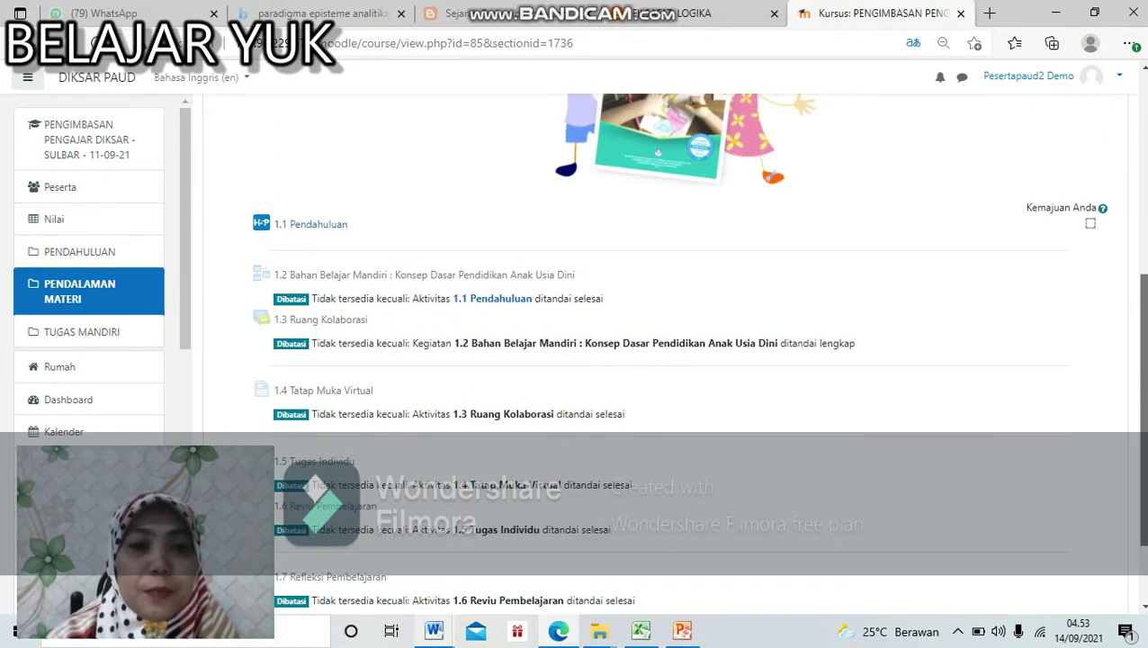
scroll(674, 360, "down", 2)
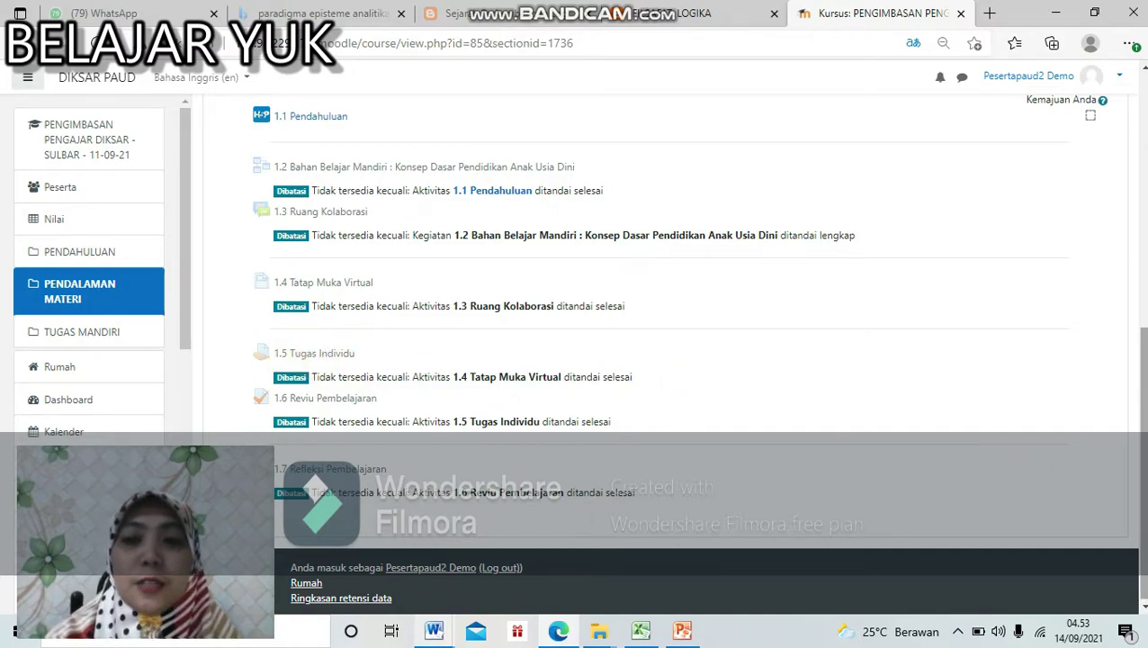
scroll(931, 487, "up", 1)
scroll(756, 378, "up", 2)
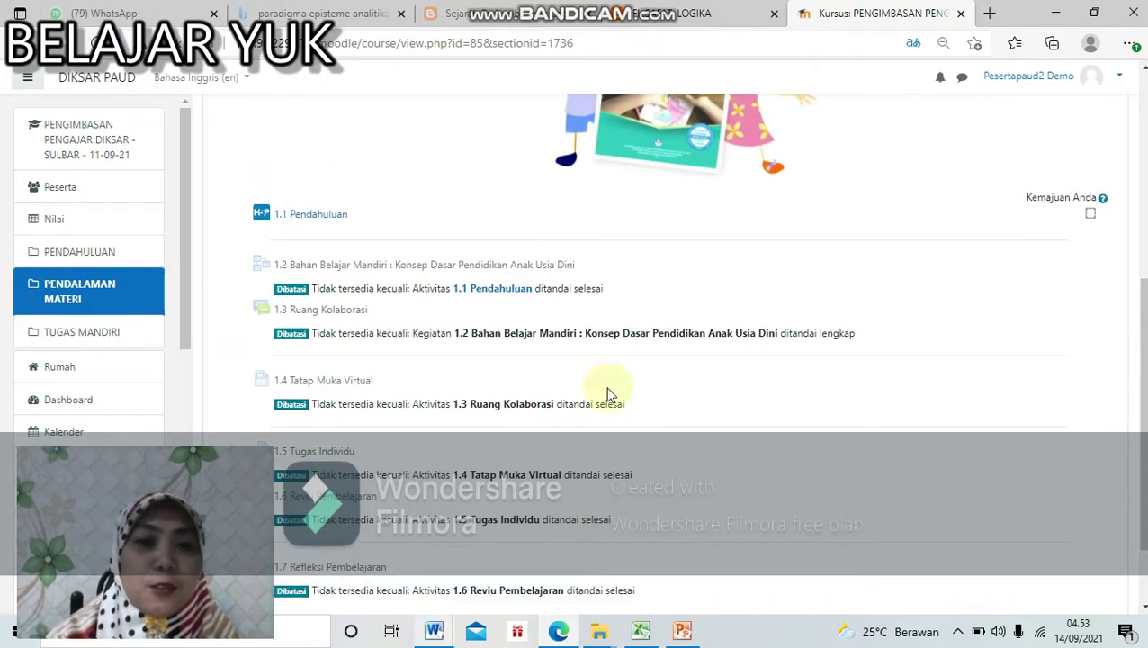
Step: Open the 1.1 Pendahuluan activity and read its opening page
left_click(303, 216)
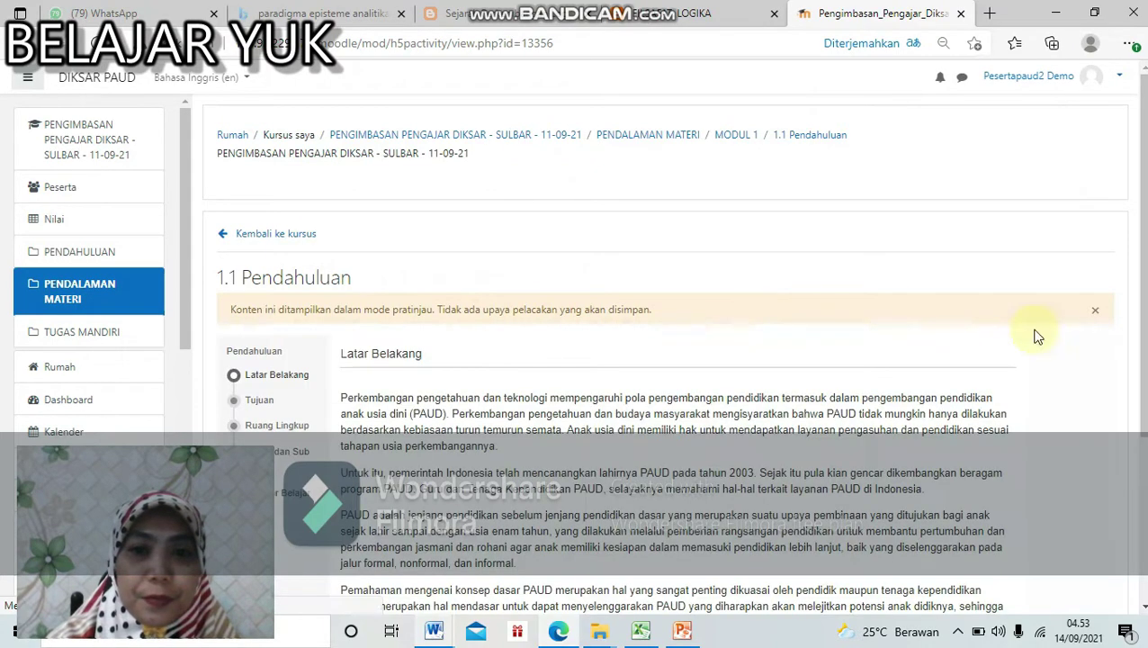
scroll(1035, 336, "down", 1)
scroll(673, 360, "down", 2)
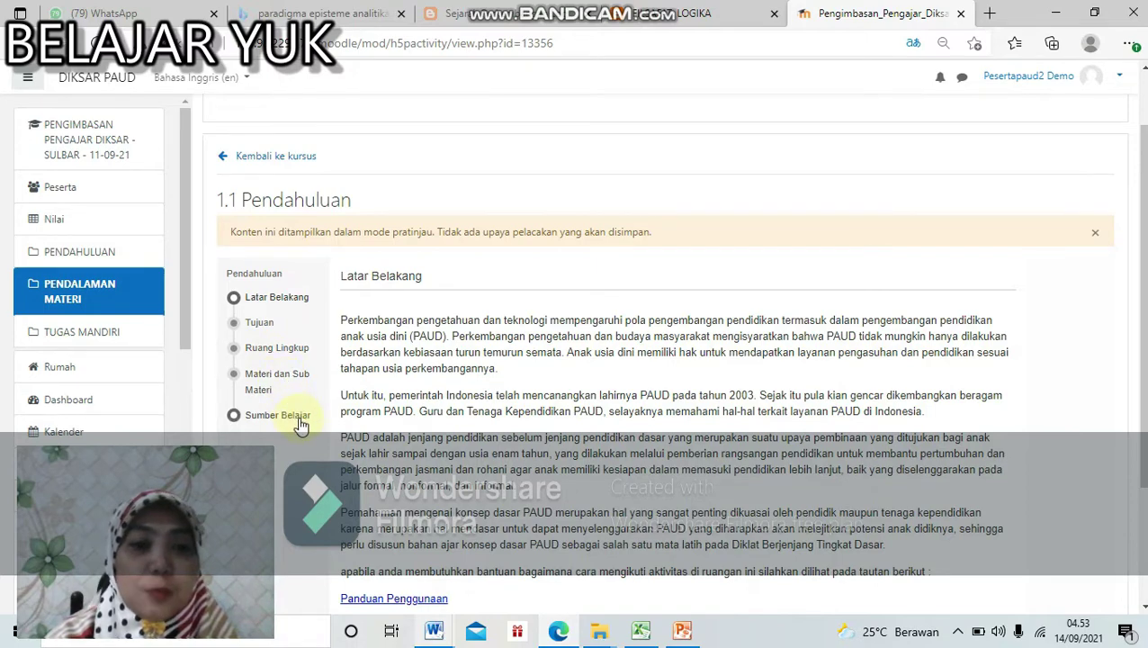
scroll(666, 360, "down", 2)
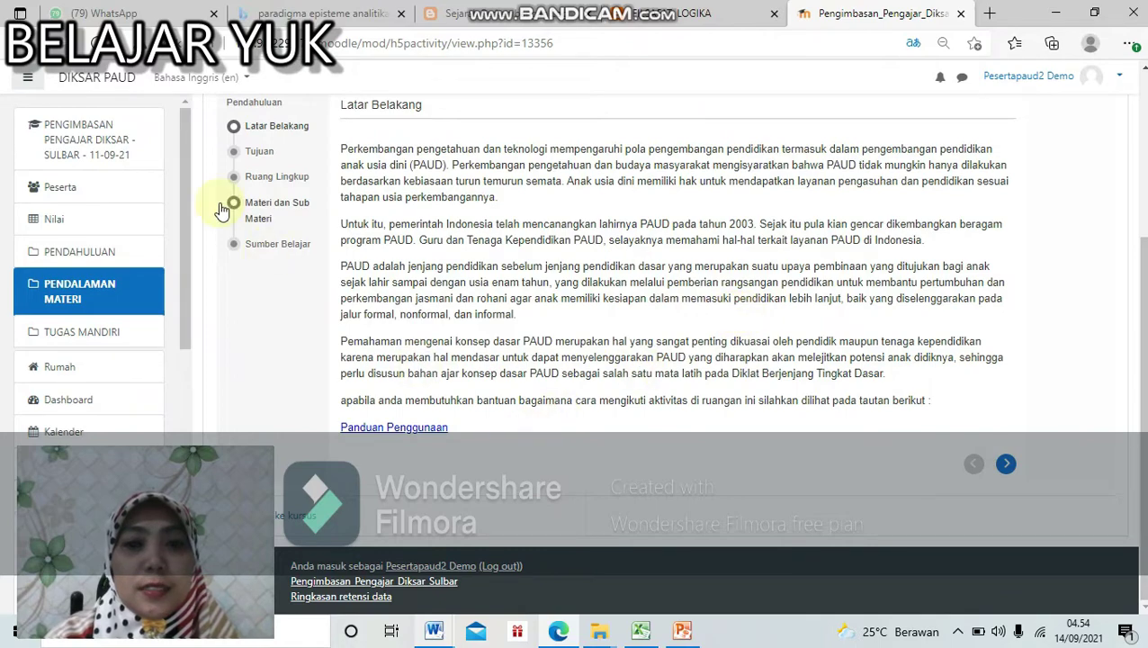
Step: Read the Tujuan, Ruang Lingkup, Materi dan Sub Materi and Sumber Belajar parts, then return
left_click(252, 150)
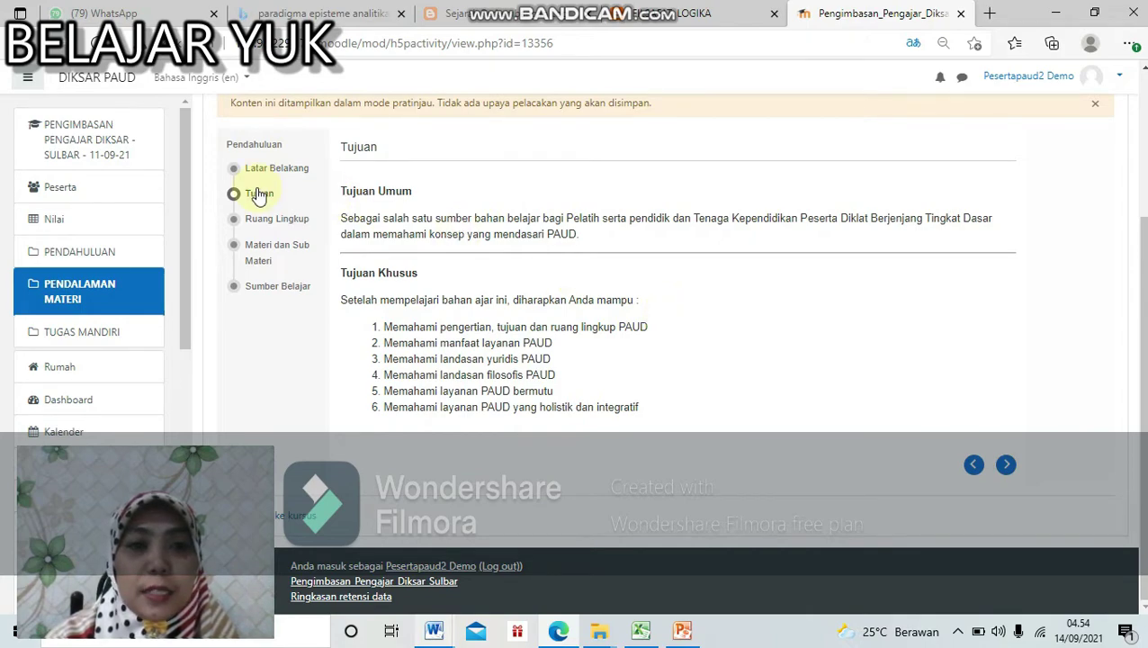
left_click(278, 220)
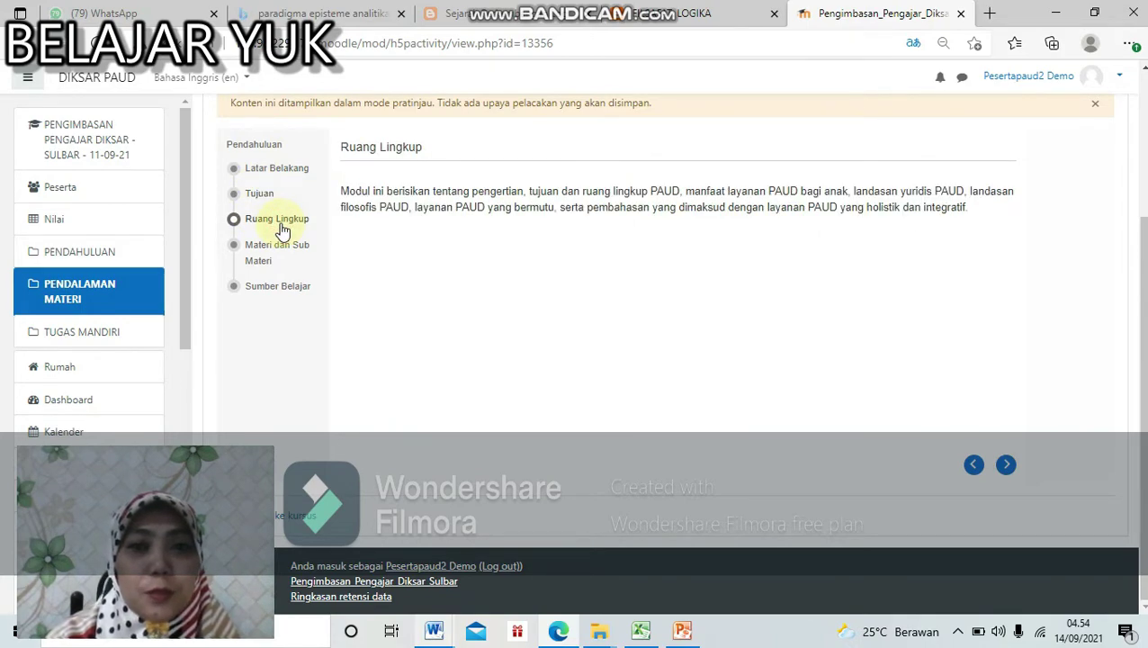
left_click(289, 260)
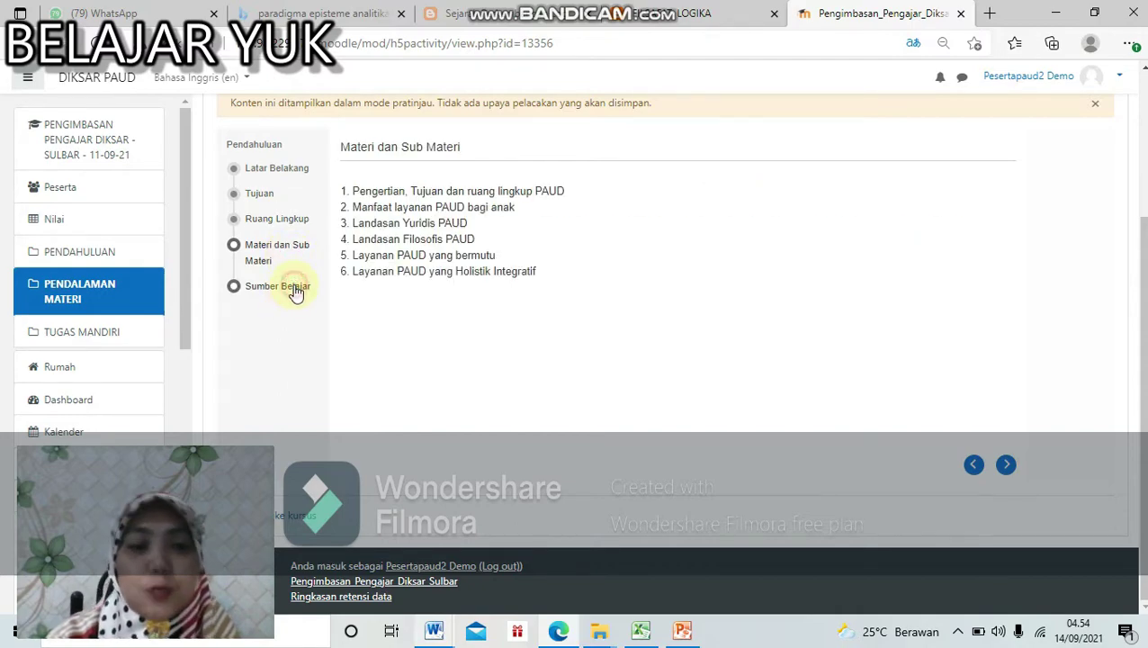
left_click(295, 288)
scroll(974, 353, "down", 3)
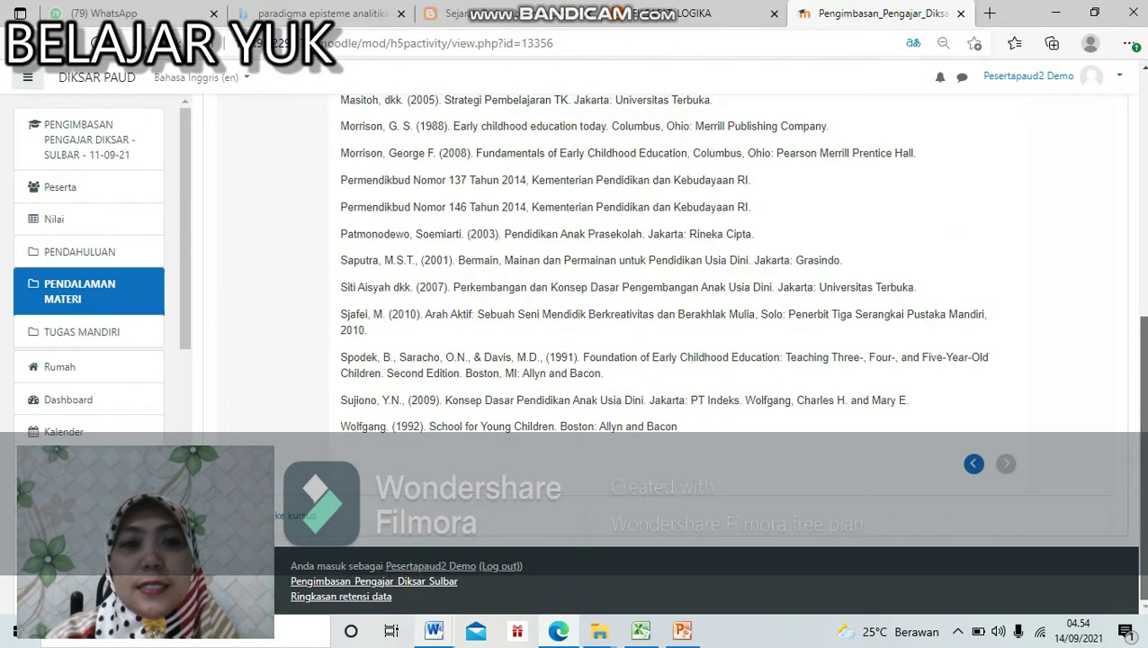
left_click(311, 518)
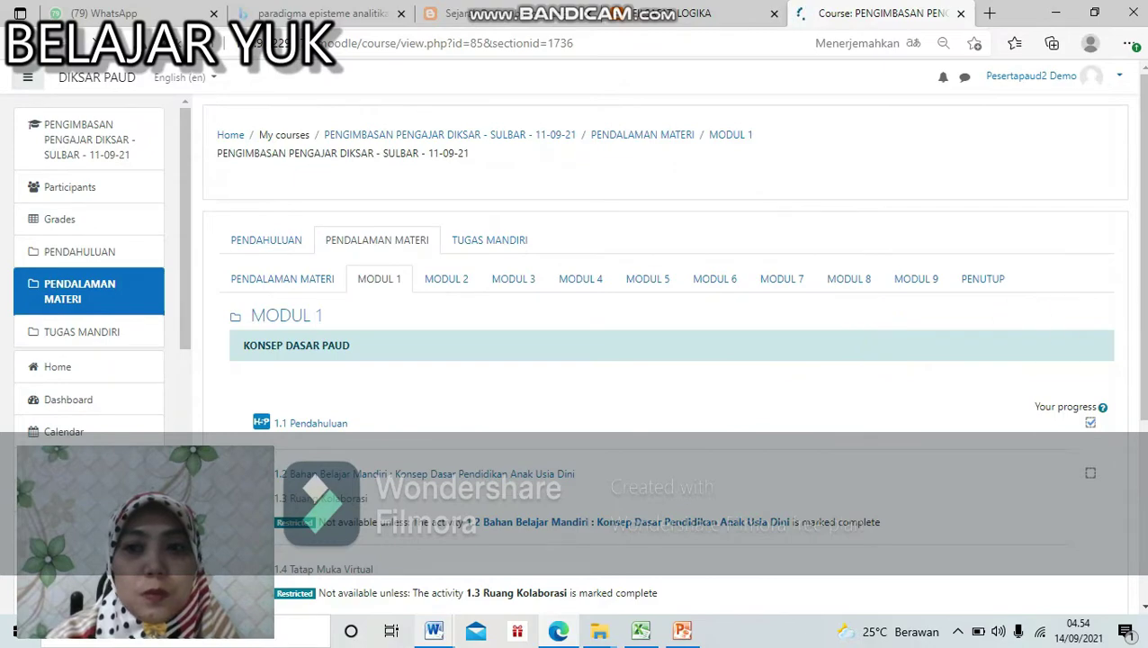
Step: Open the 1.2 Bahan Belajar Mandiri: Konsep Dasar Pendidikan Anak Usia Dini lesson
scroll(1124, 257, "down", 5)
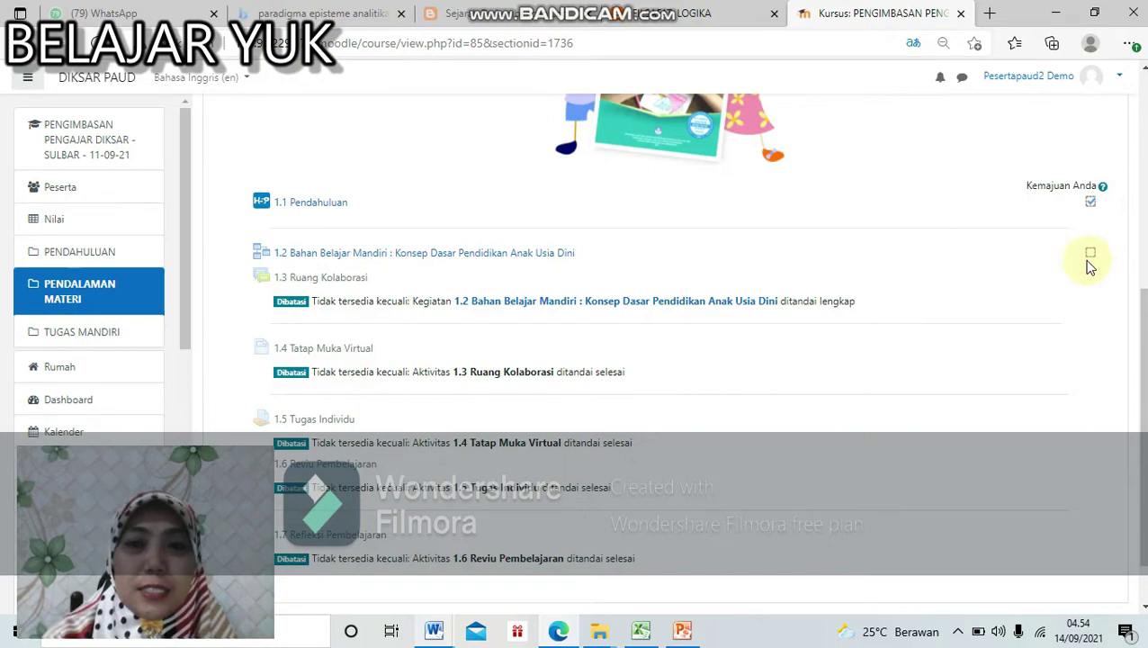
left_click(546, 256)
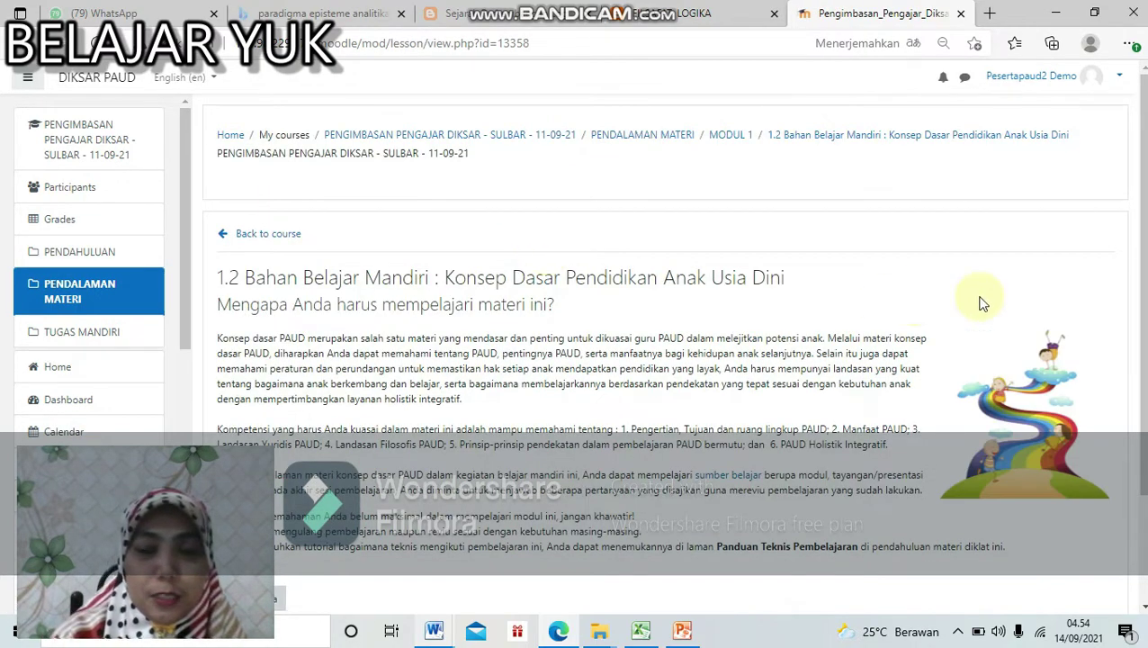
Step: Advance from the lesson introduction past the Pengertian page to the Pengertian dan Tujuan PAUD video
scroll(666, 360, "down", 3)
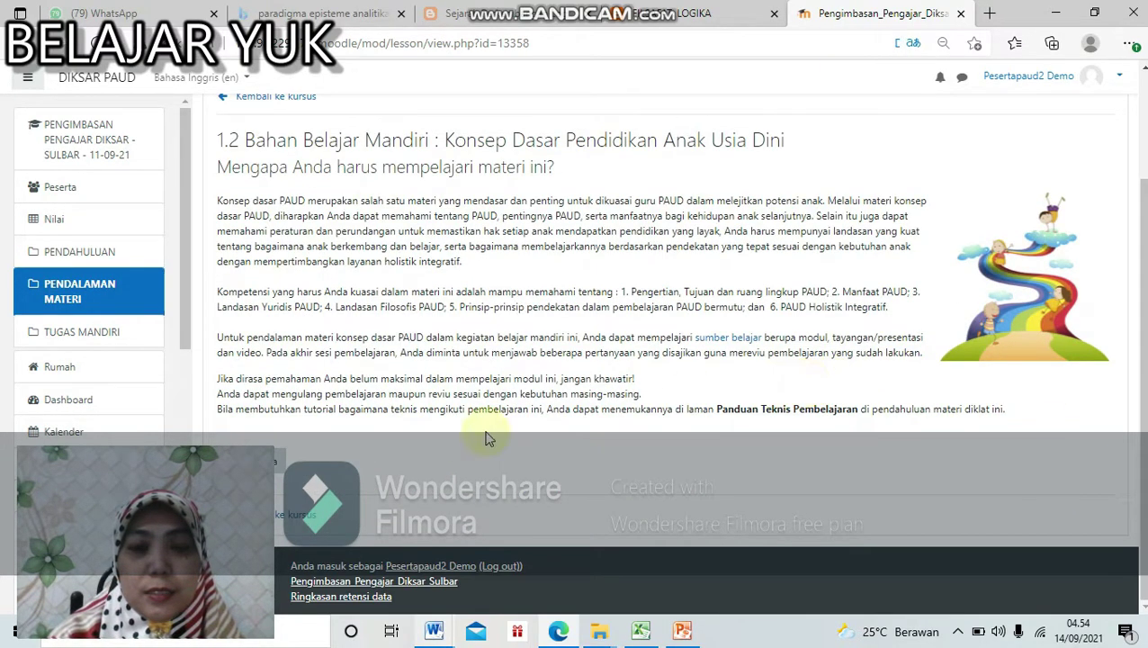
left_click(281, 464)
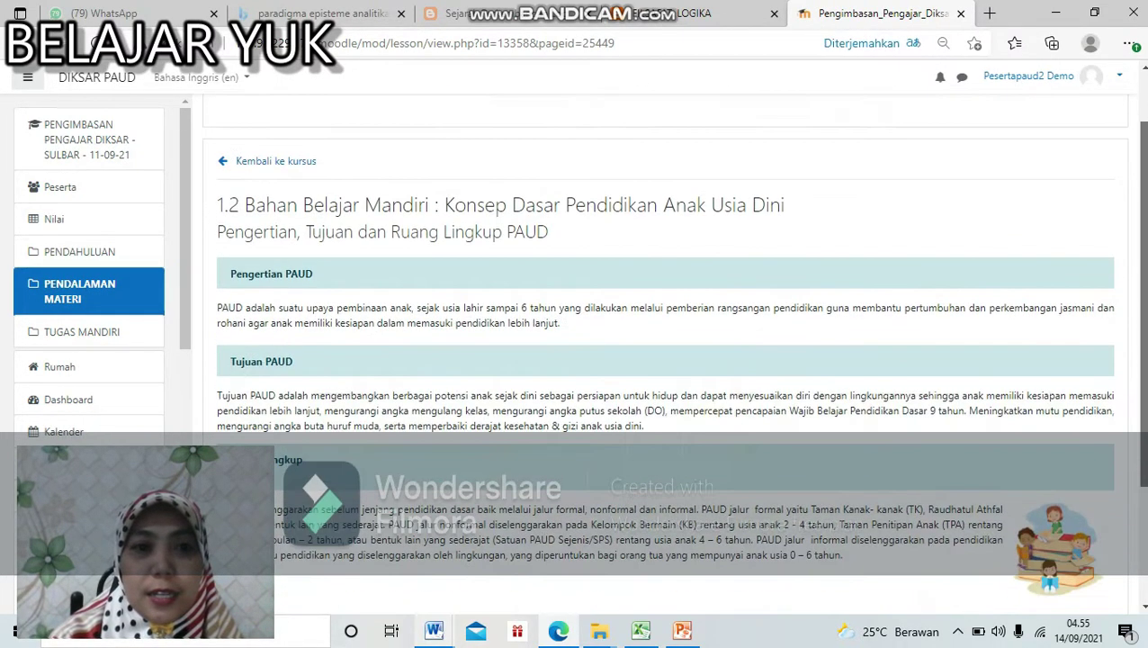
scroll(1084, 309, "down", 3)
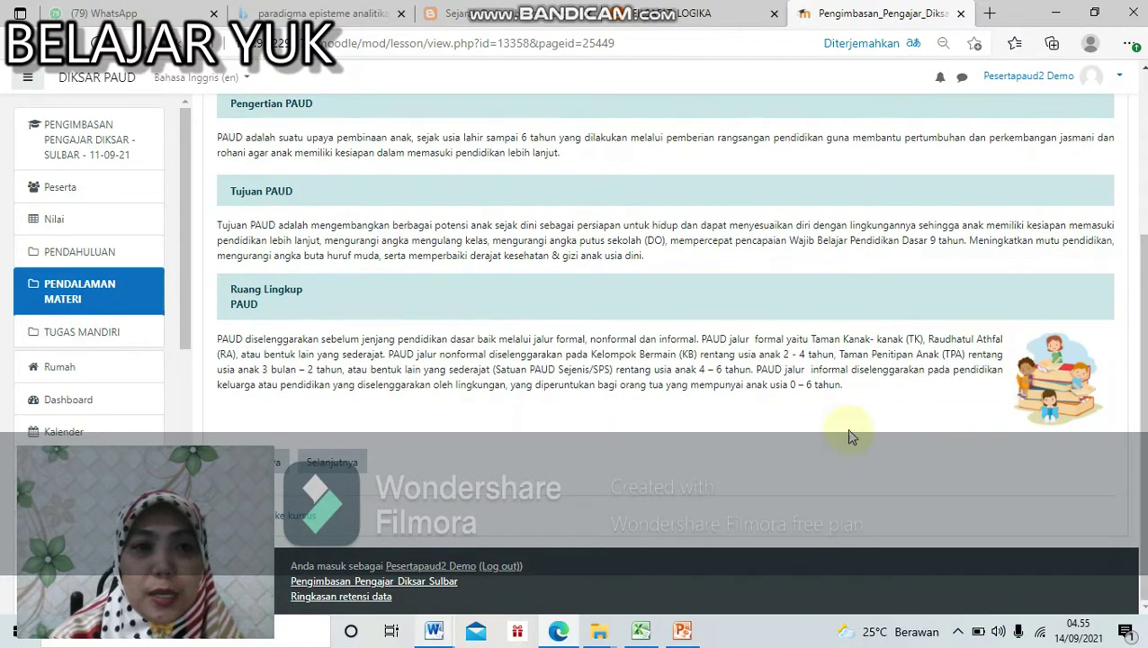
left_click(347, 466)
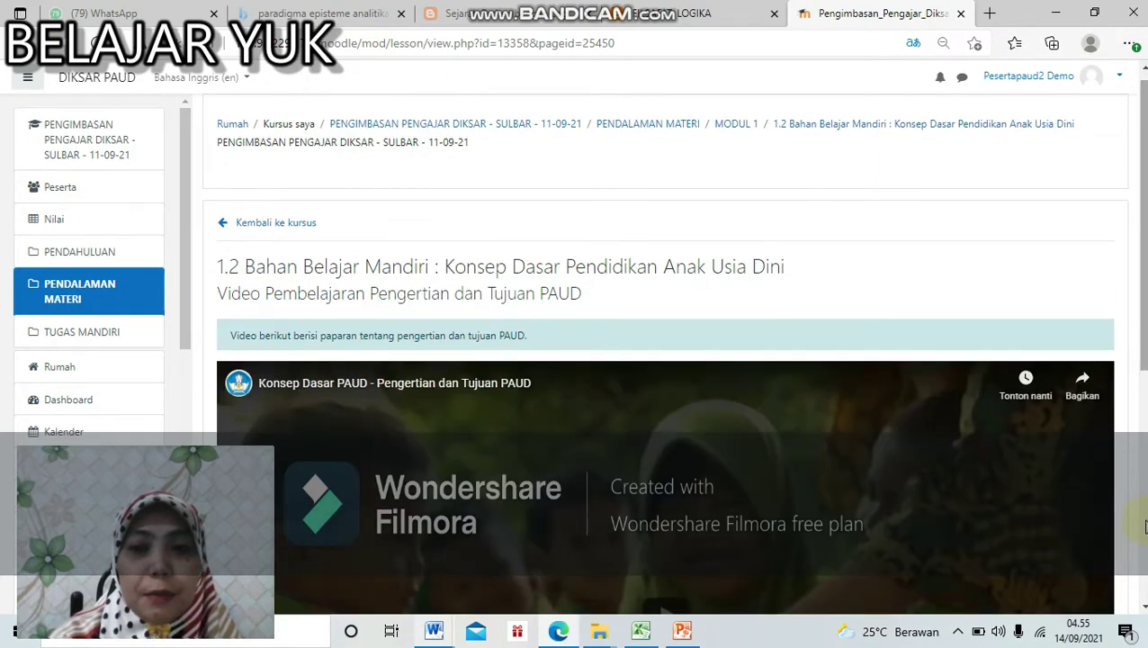
Step: Move from the Pengertian dan Tujuan PAUD video to the Ruang Lingkup PAUD video page
scroll(1145, 511, "down", 5)
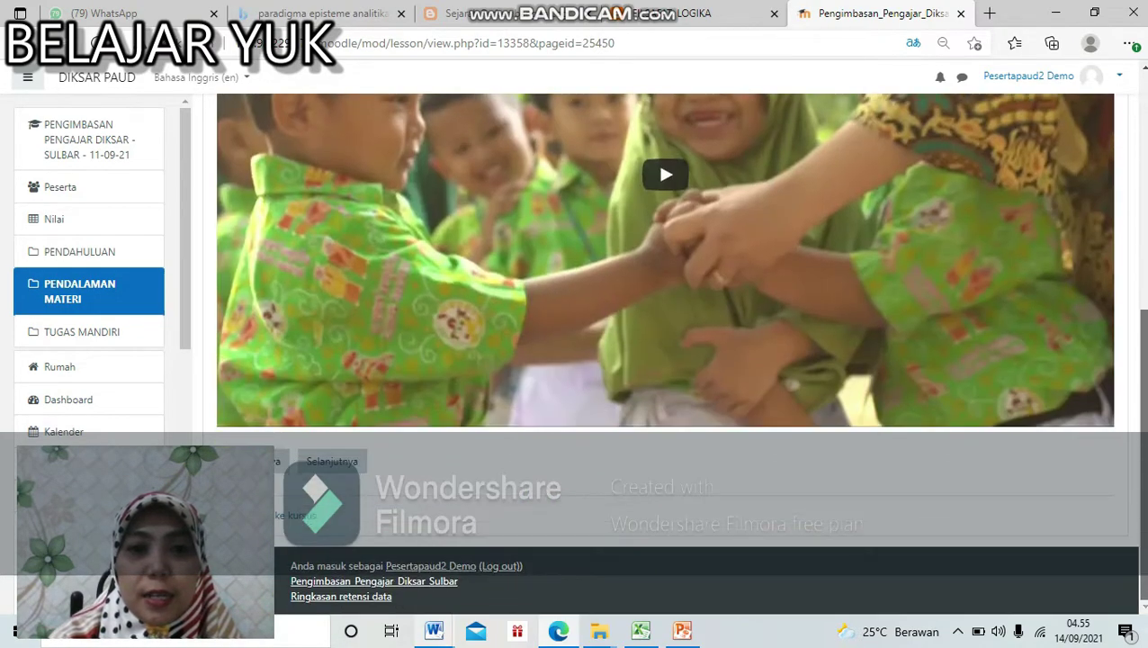
scroll(792, 412, "up", 3)
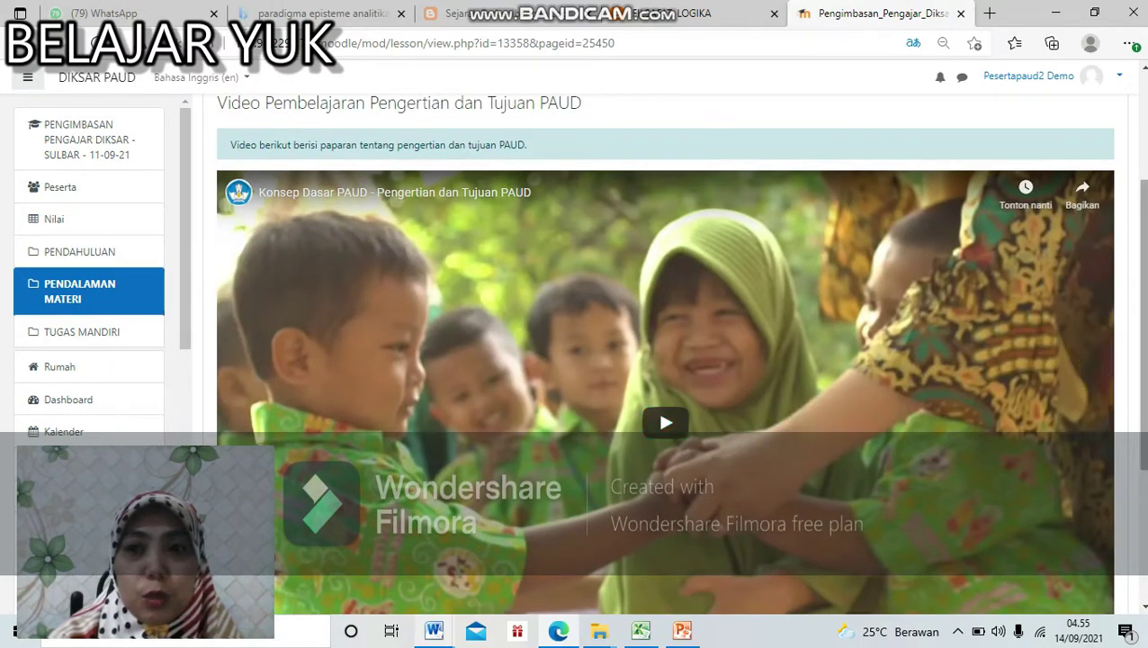
scroll(1141, 363, "down", 3)
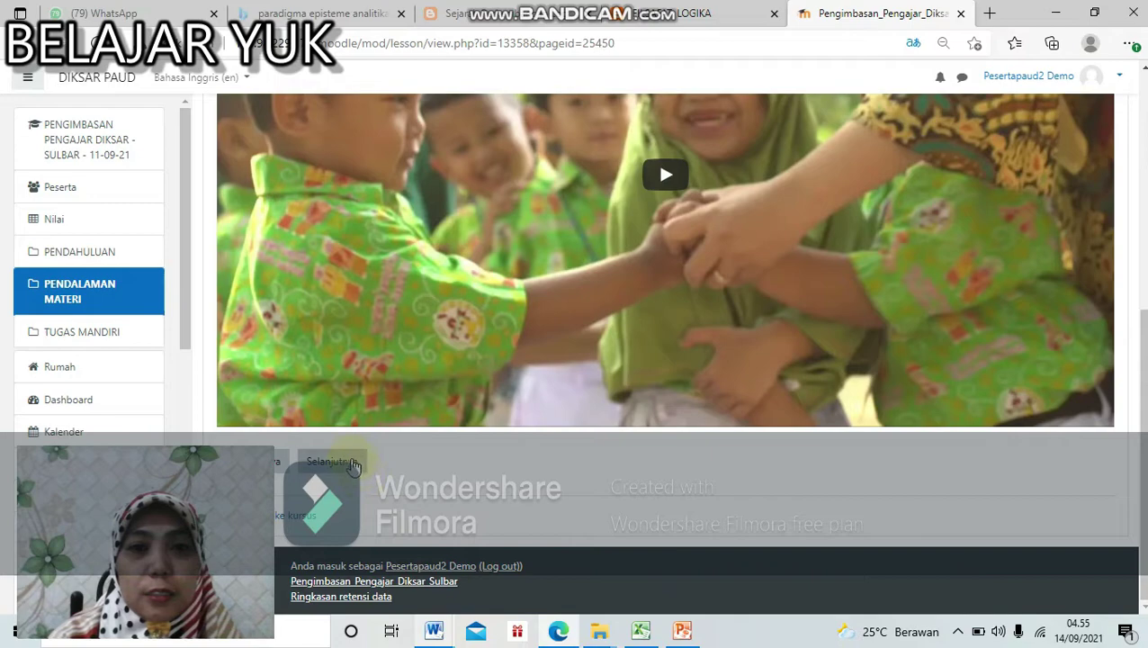
left_click(352, 464)
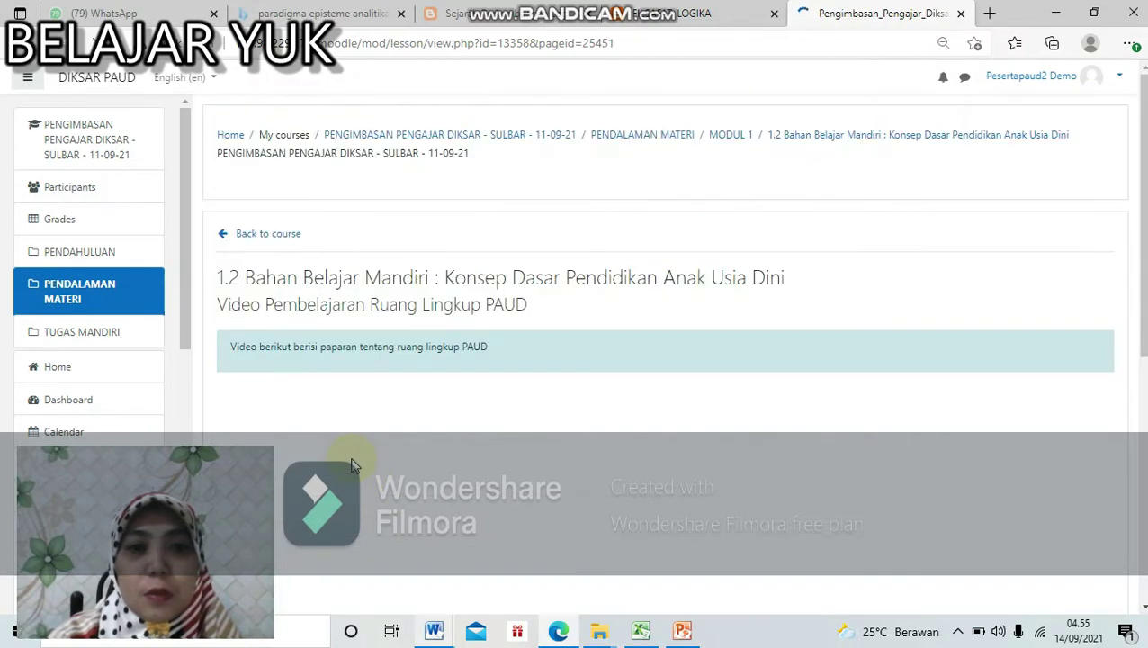
Step: Advance through the Manfaat dan Fungsi PAUD page and video to the Fungsi Adaptasi video
scroll(807, 397, "down", 2)
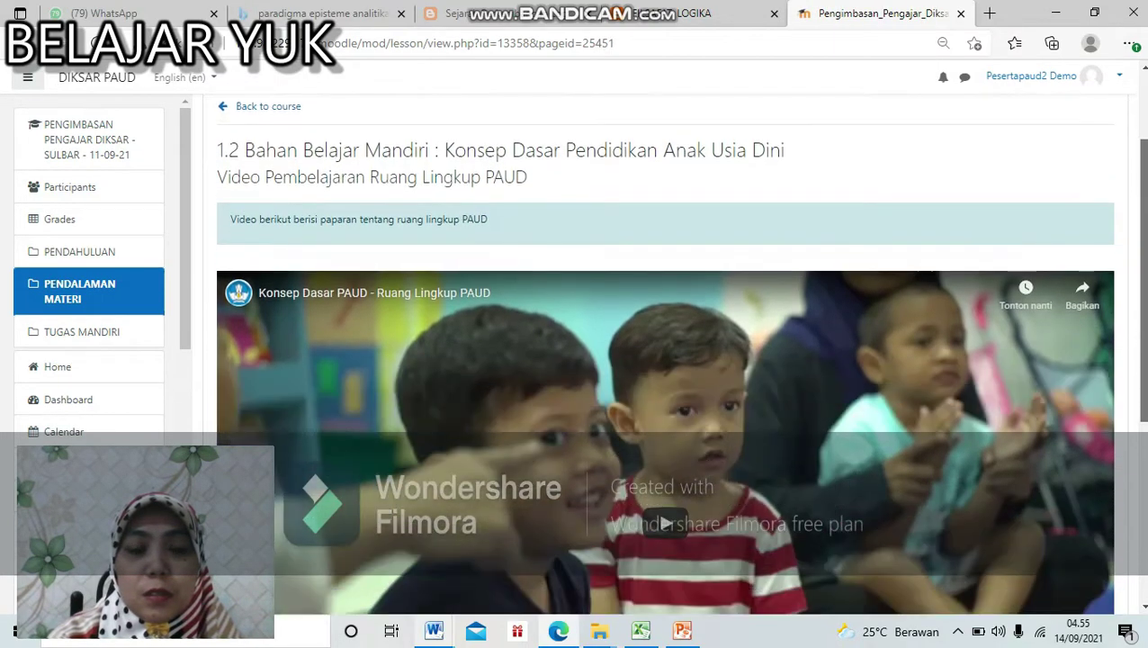
scroll(806, 397, "down", 4)
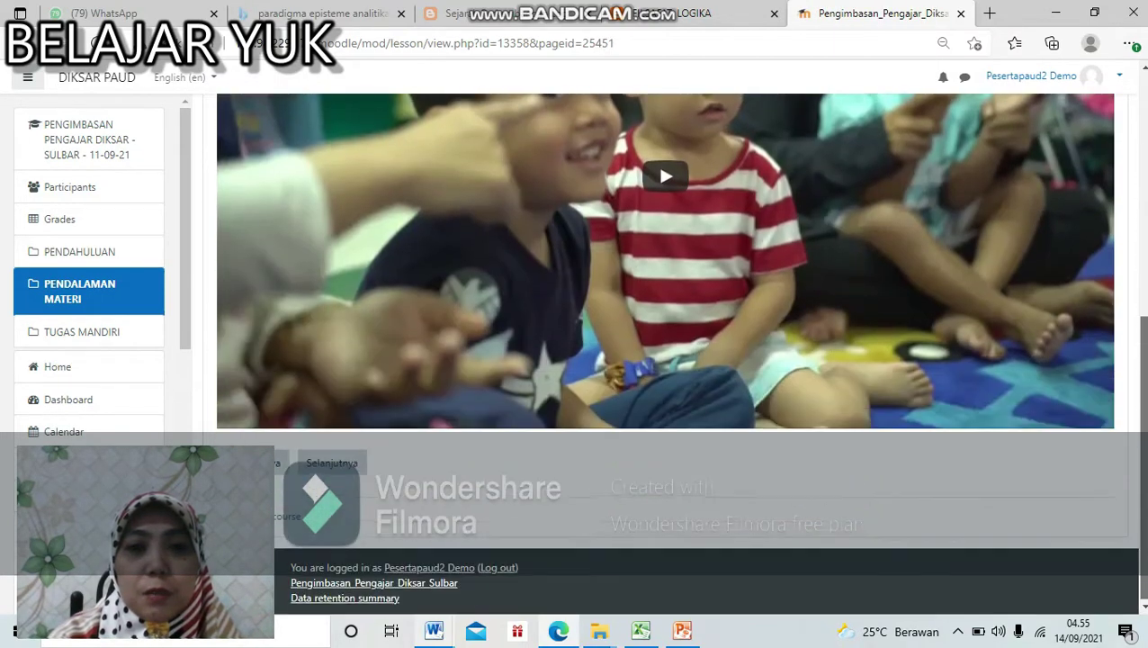
left_click(342, 468)
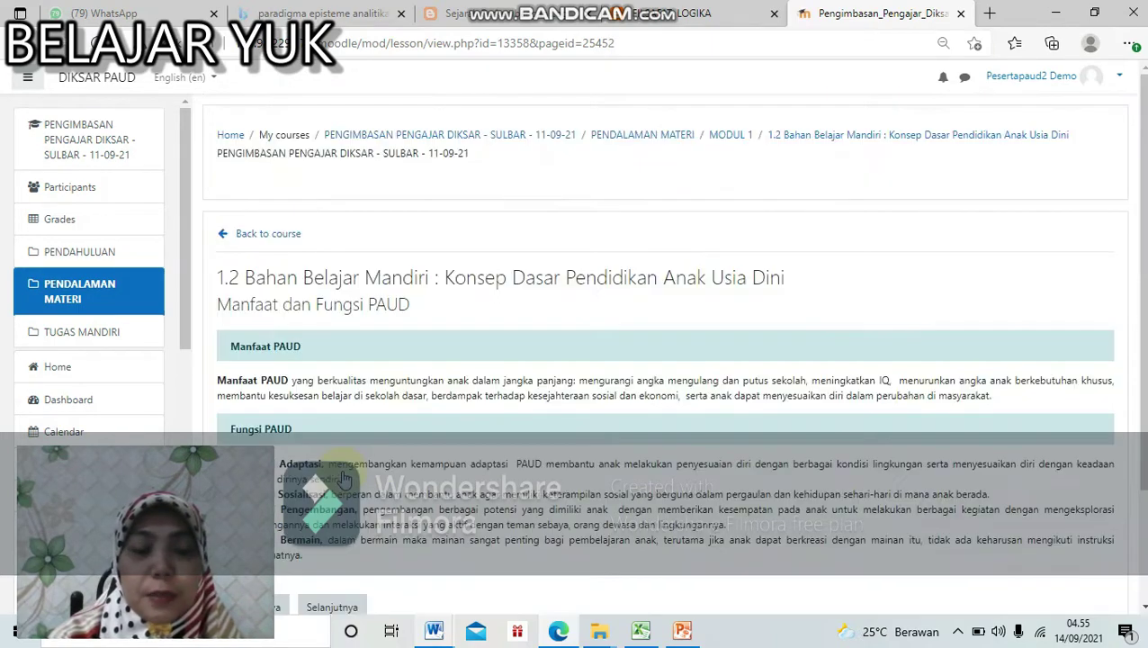
scroll(344, 478, "down", 2)
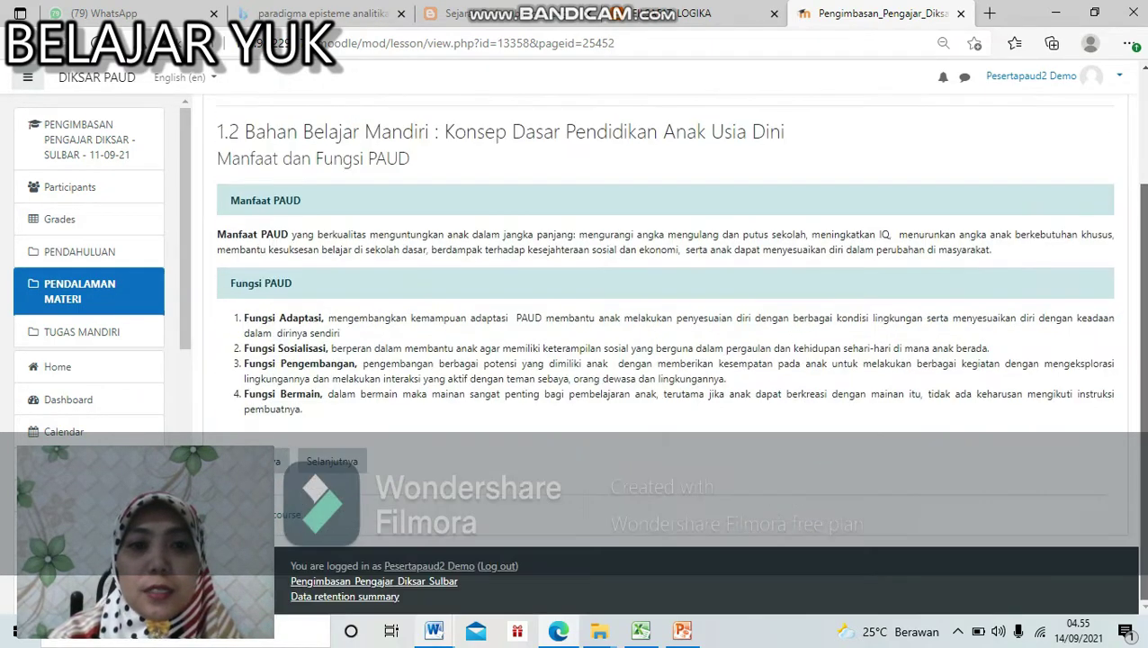
left_click(360, 477)
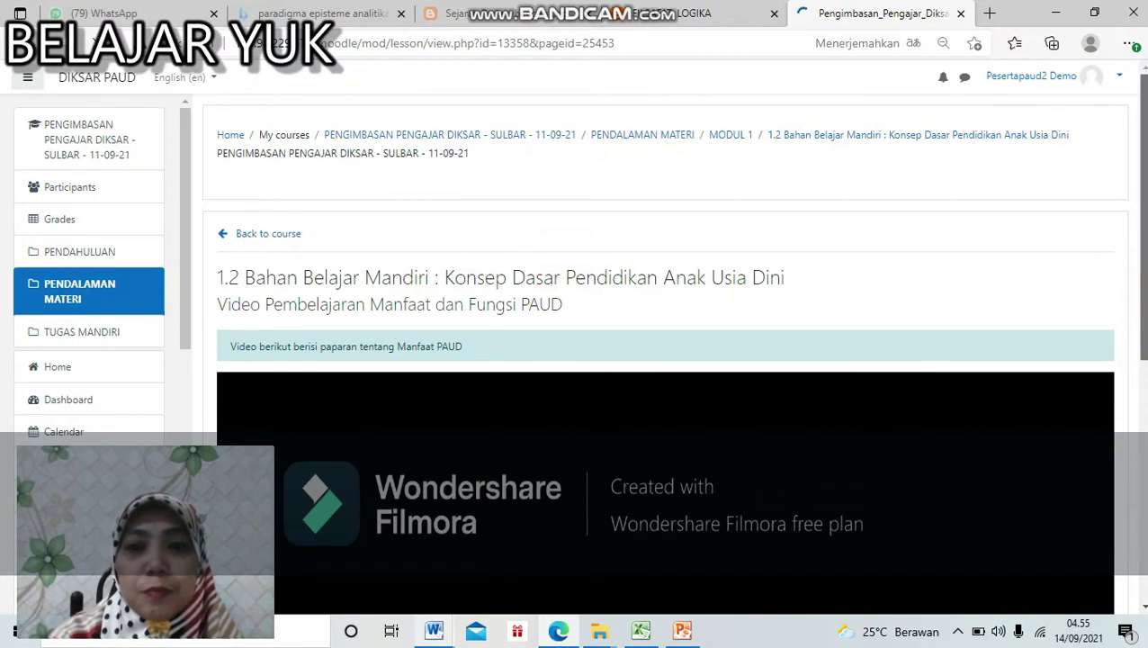
scroll(666, 261, "down", 5)
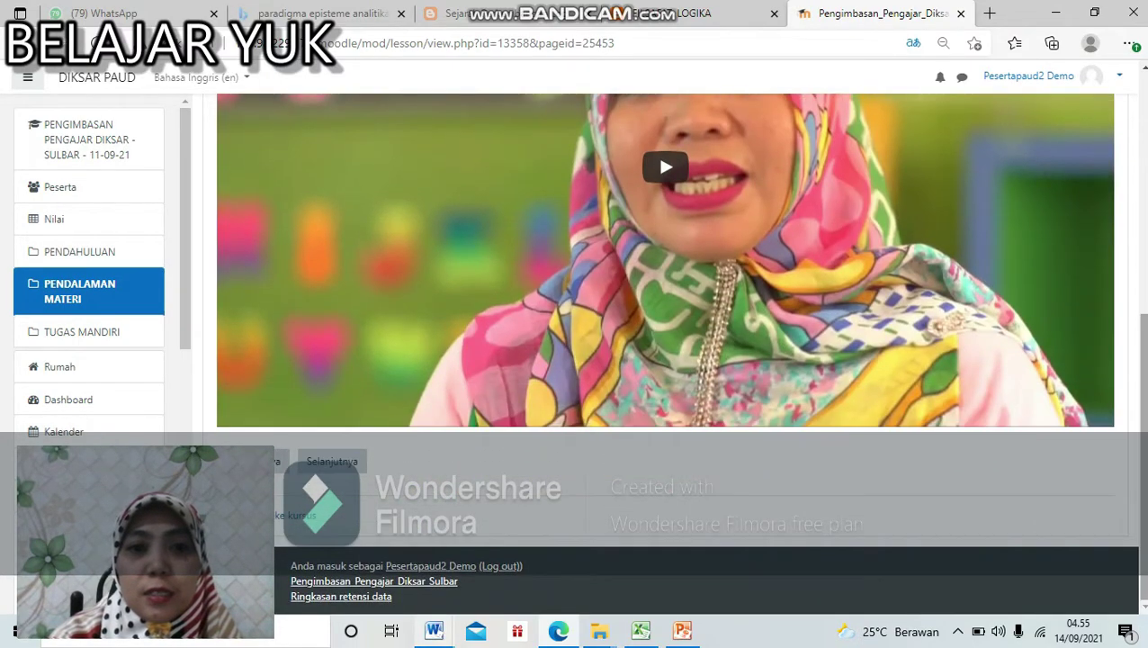
left_click(353, 461)
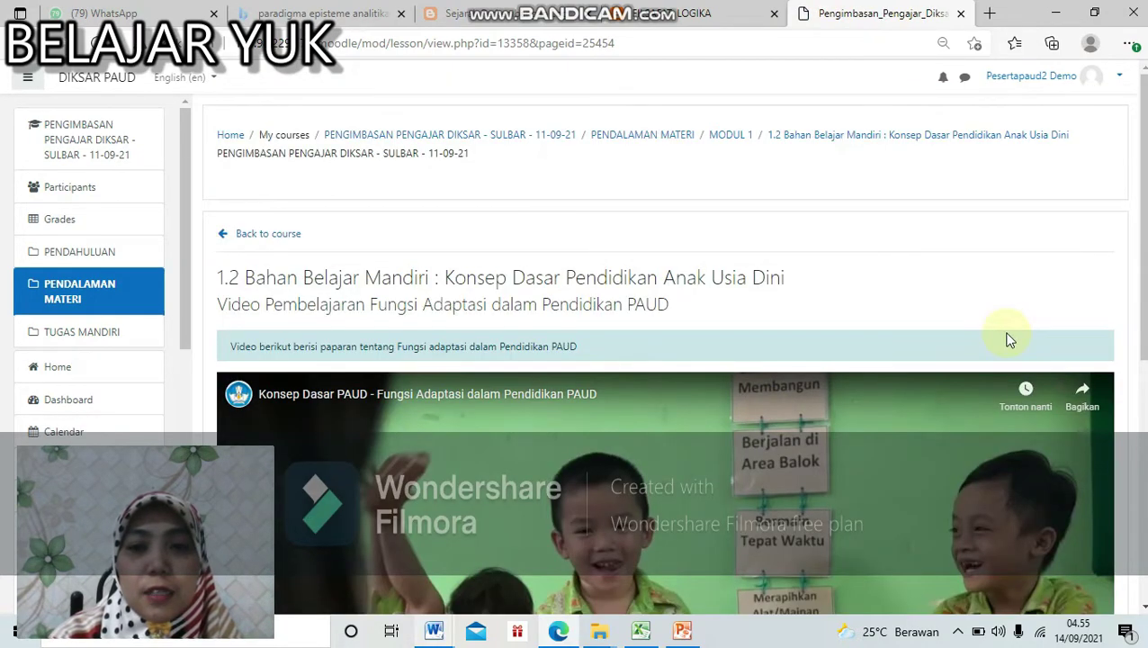
Step: Page through the Fungsi Sosialisasi, Pengembangan and Bermain videos, then finish back at MODUL 1
left_click_drag(1143, 235, 1145, 483)
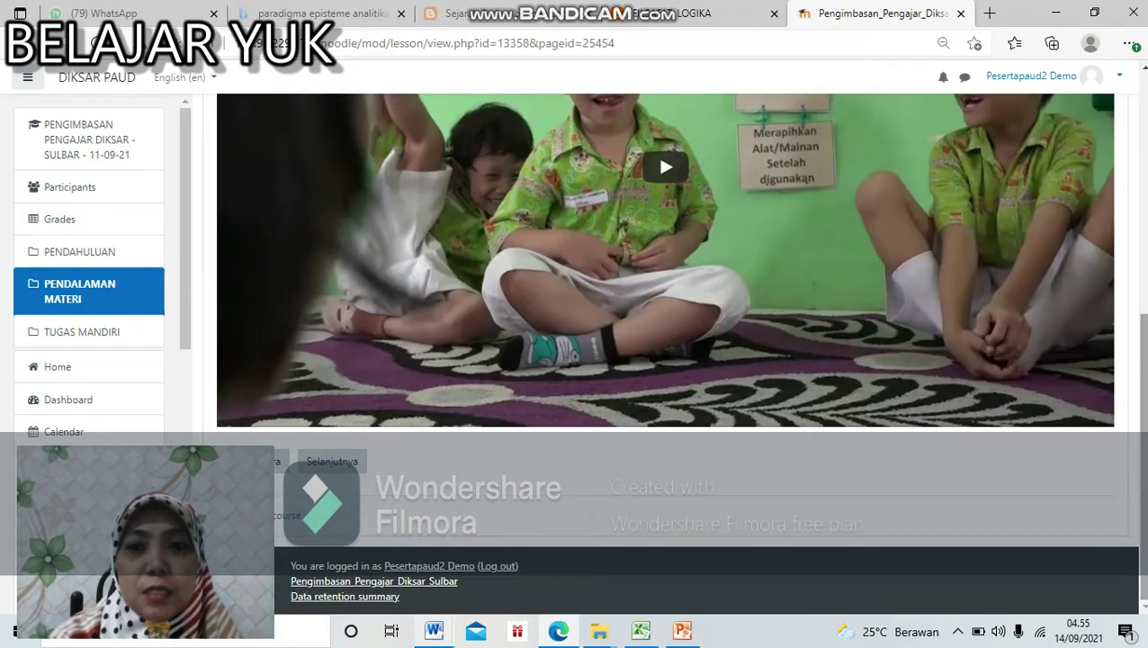
left_click(314, 453)
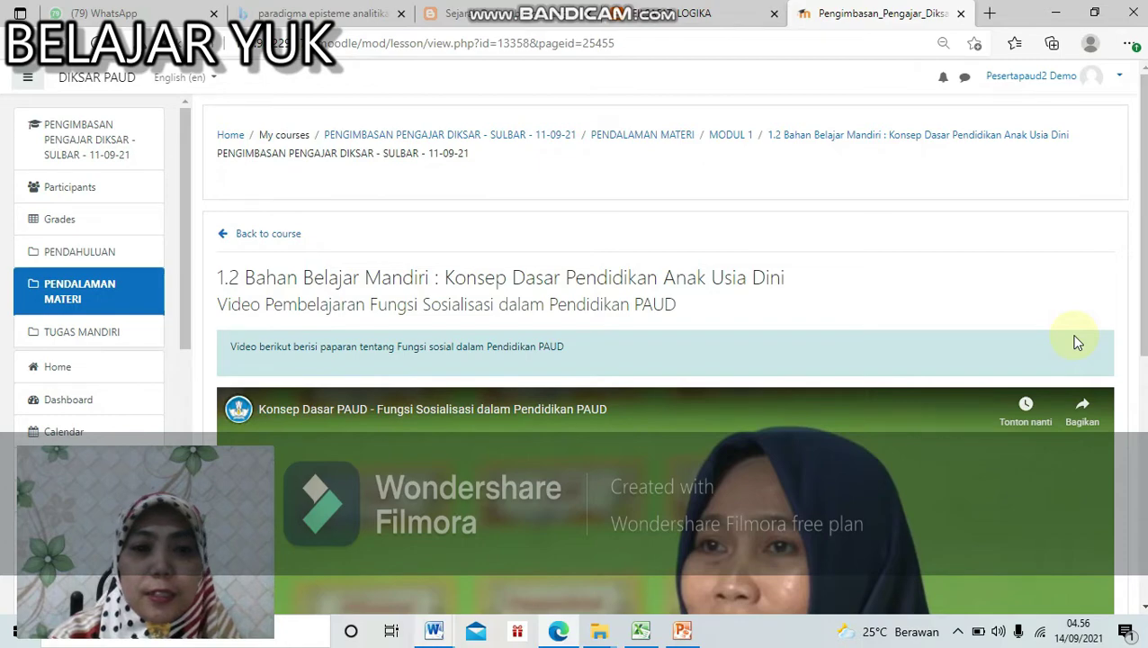
scroll(1139, 270, "down", 5)
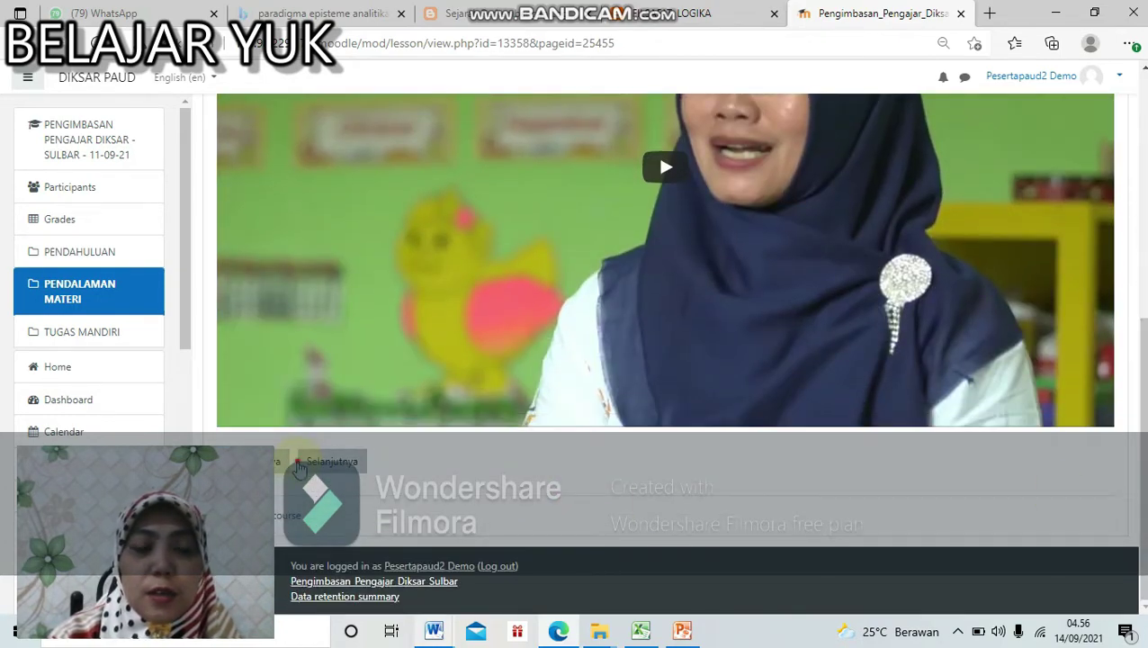
left_click(301, 466)
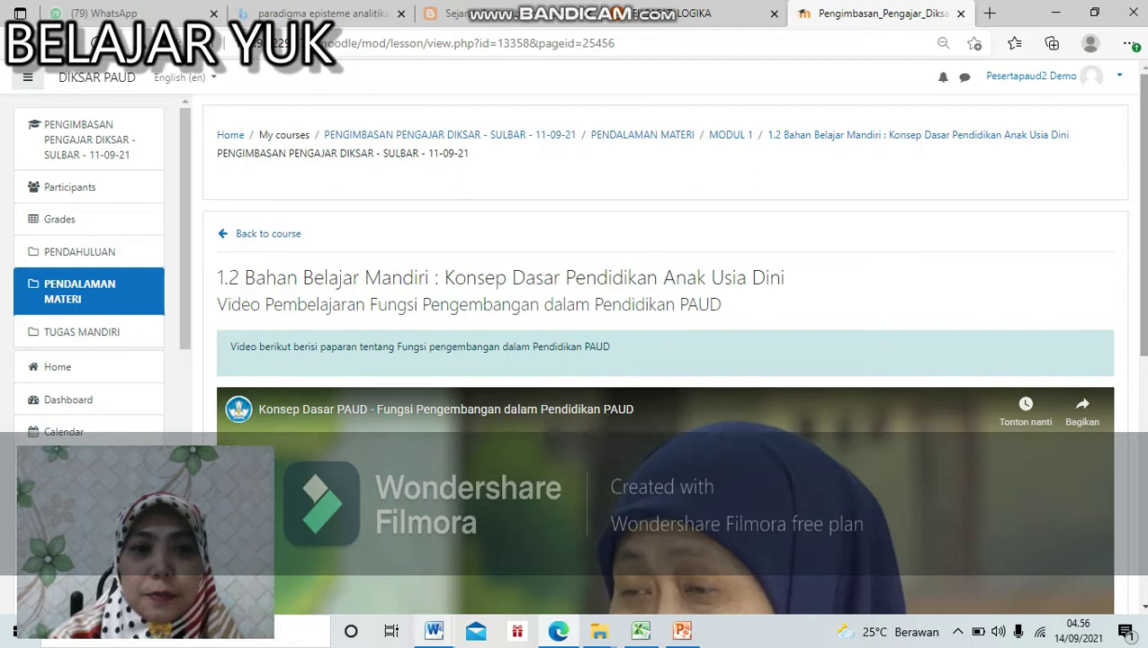
scroll(665, 360, "down", 5)
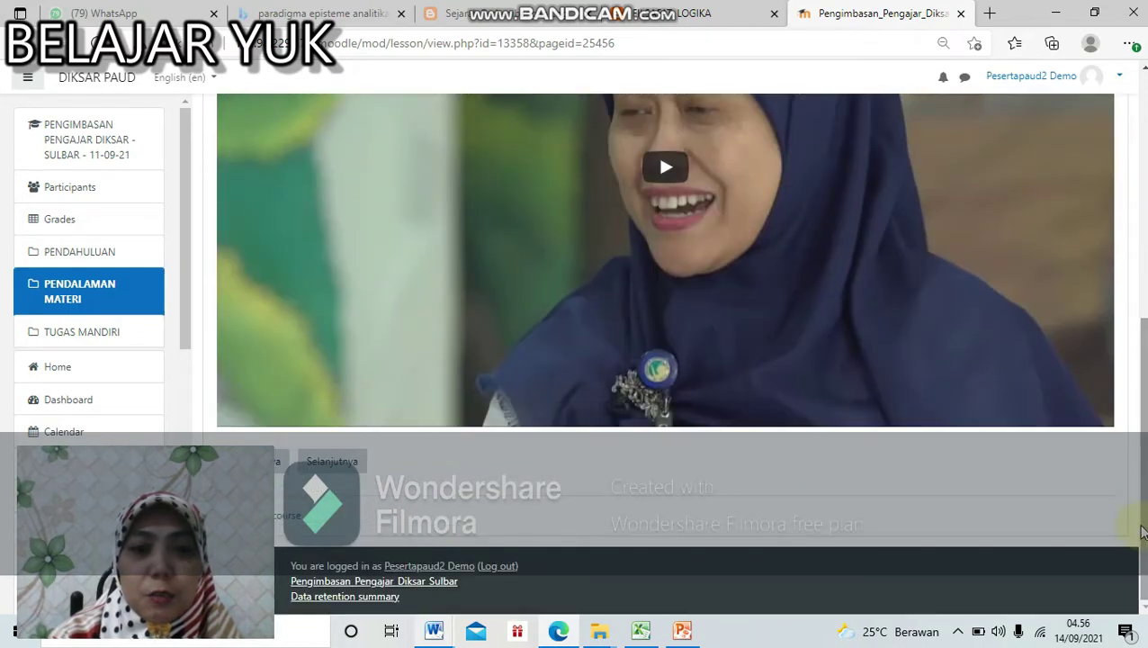
left_click(331, 461)
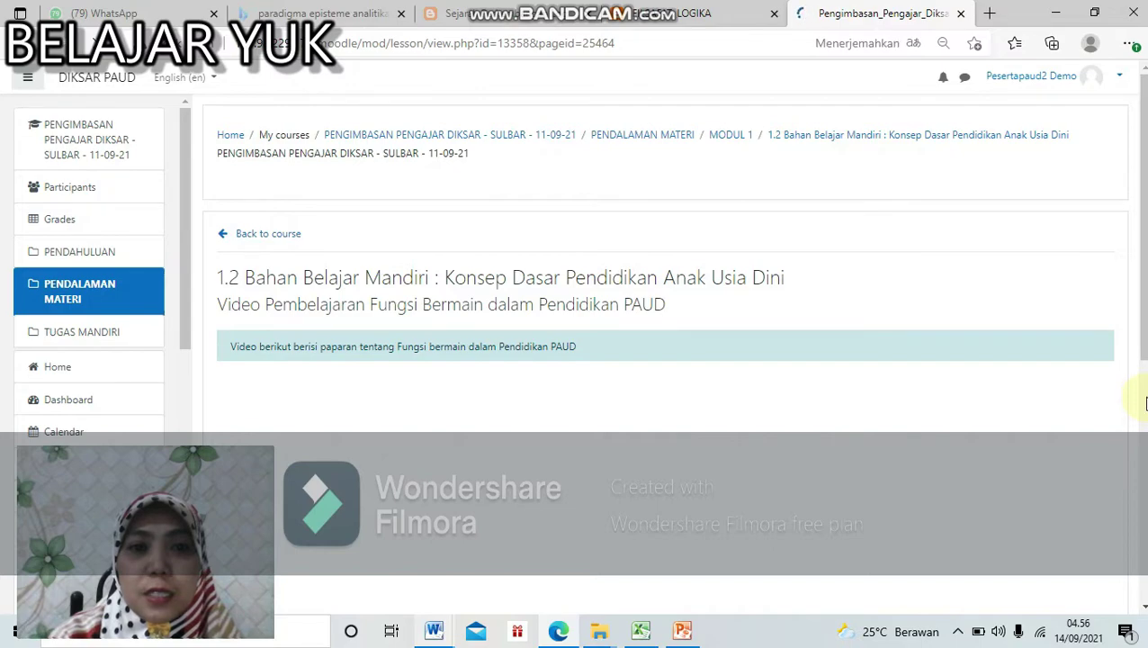
scroll(666, 450, "down", 5)
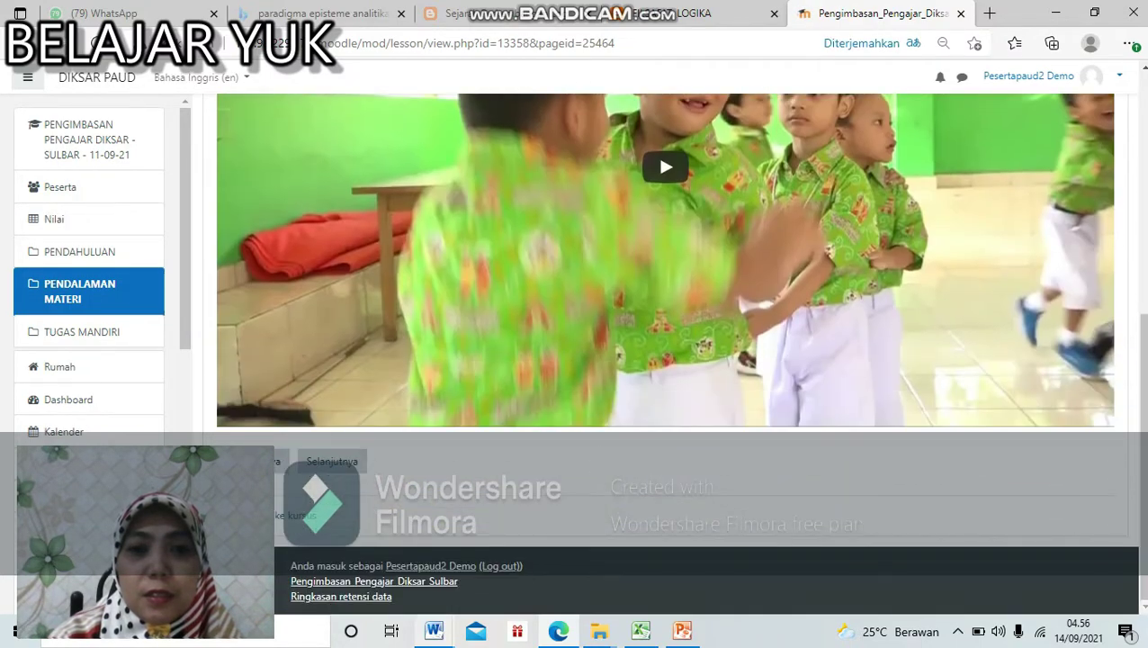
left_click(306, 509)
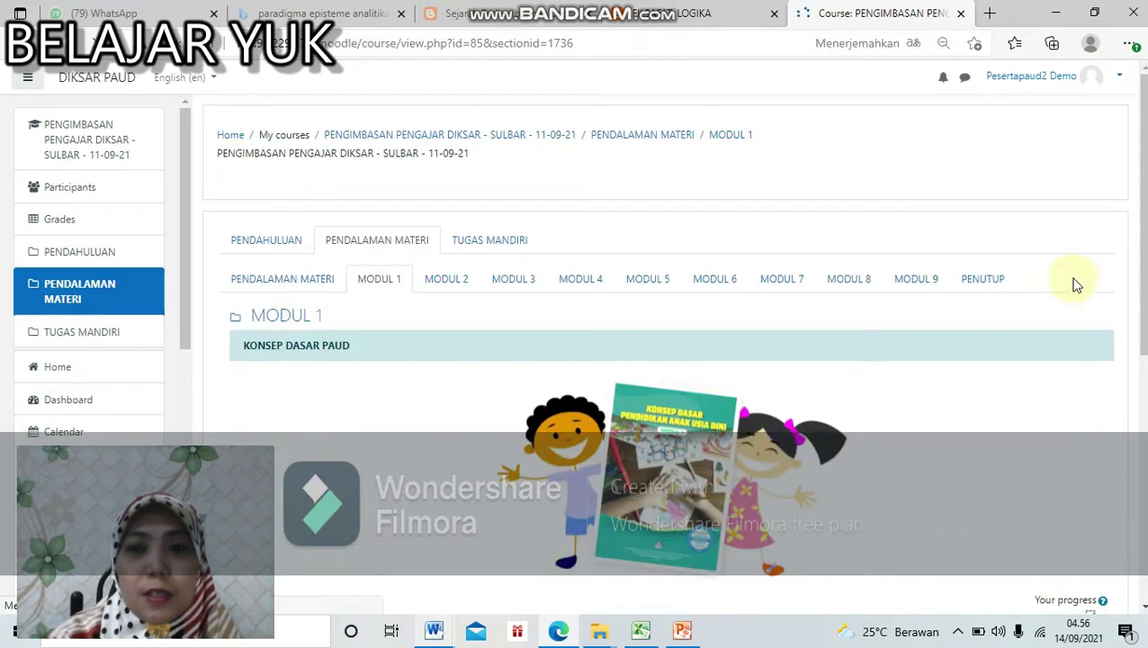
Step: Check the 1.2 completion tick on MODUL 1 and enter the 1.3 Ruang Kolaborasi forum
scroll(1091, 255, "down", 3)
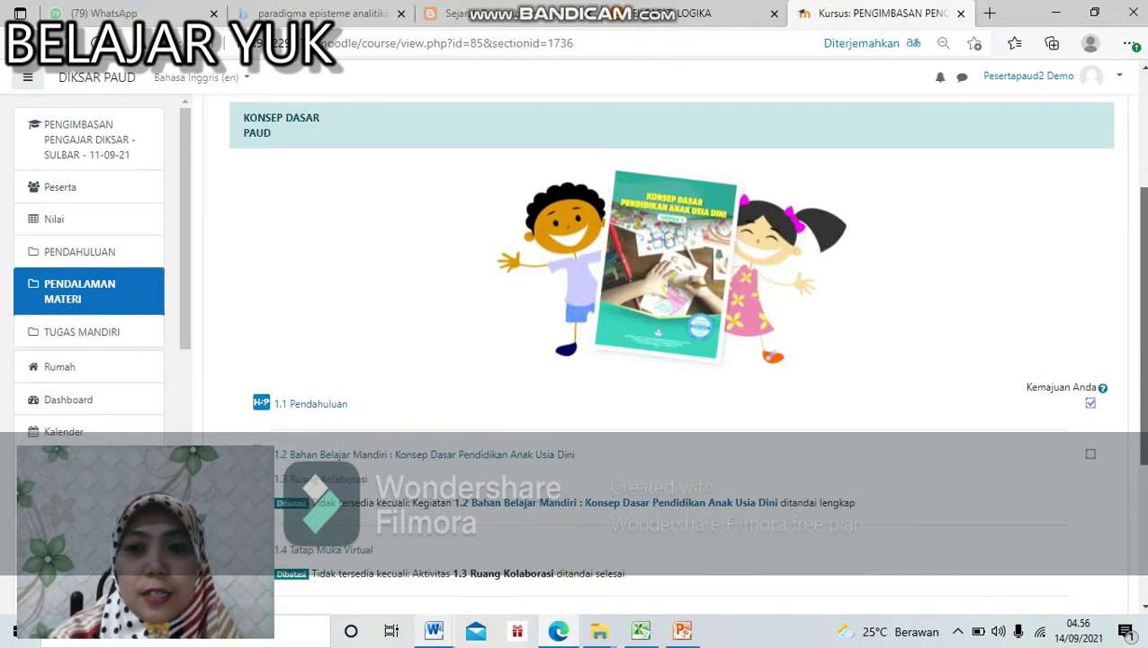
scroll(671, 360, "down", 2)
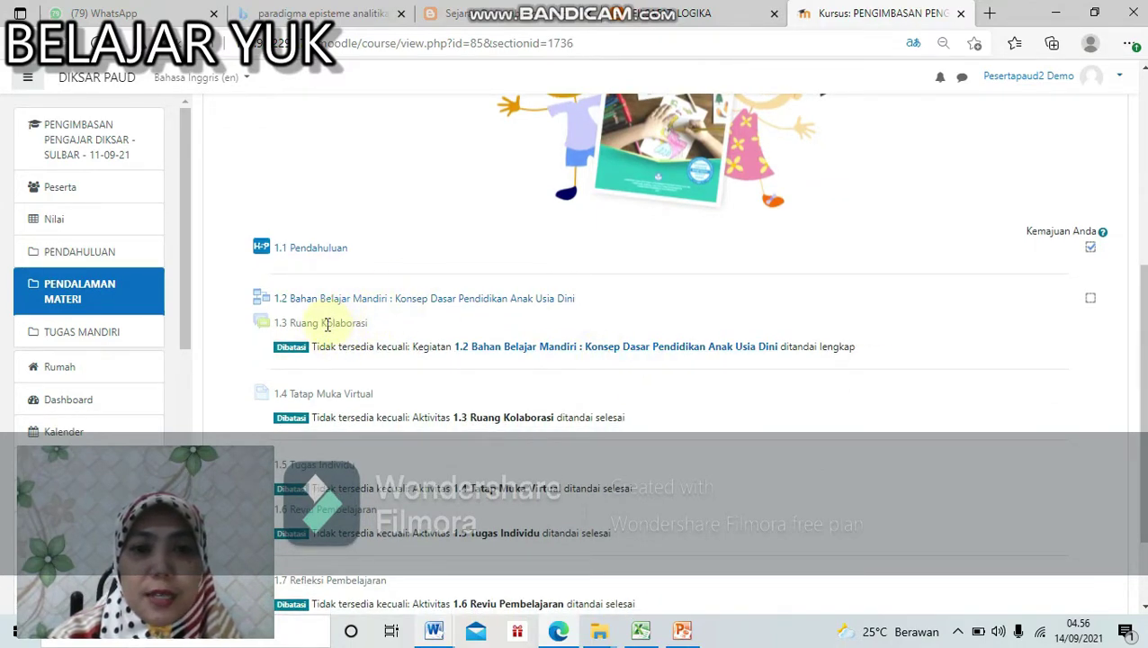
left_click(468, 306)
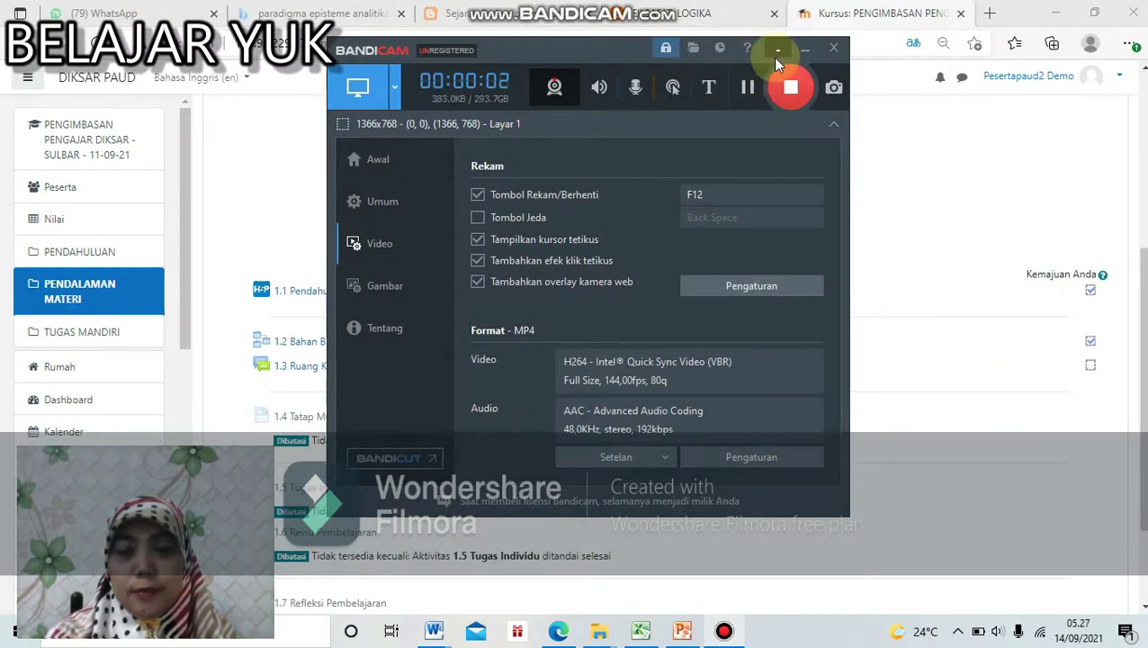
left_click(804, 47)
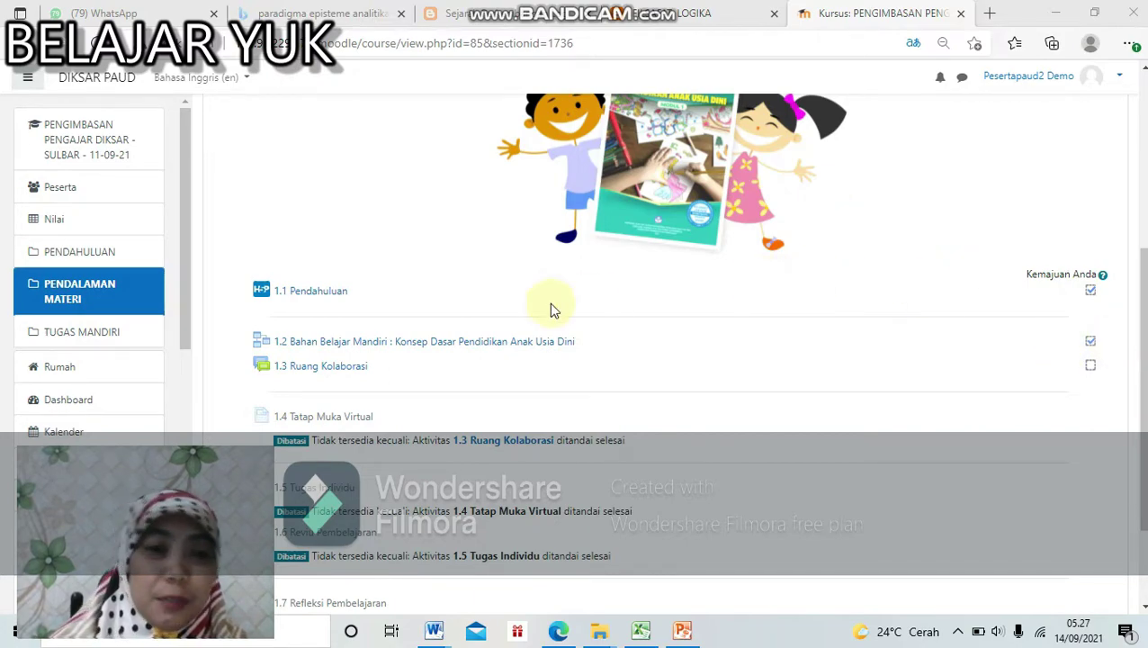
left_click(360, 370)
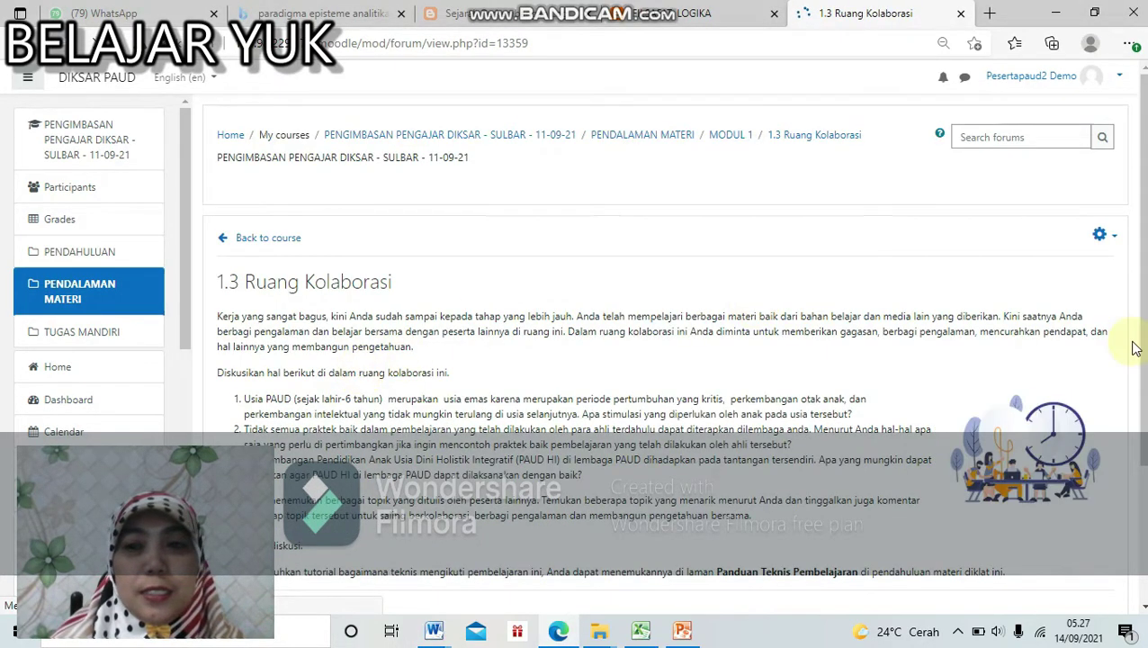
Step: Start a new discussion topic in 1.3 Ruang Kolaborasi and focus its Subject field
scroll(1146, 384, "down", 3)
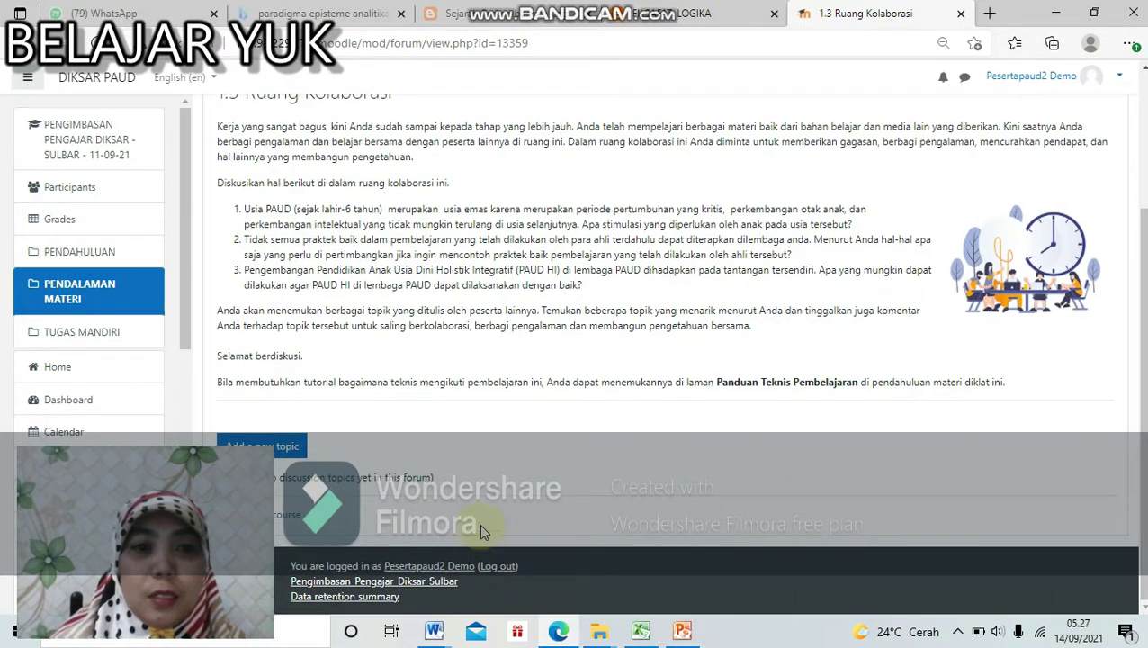
left_click(300, 450)
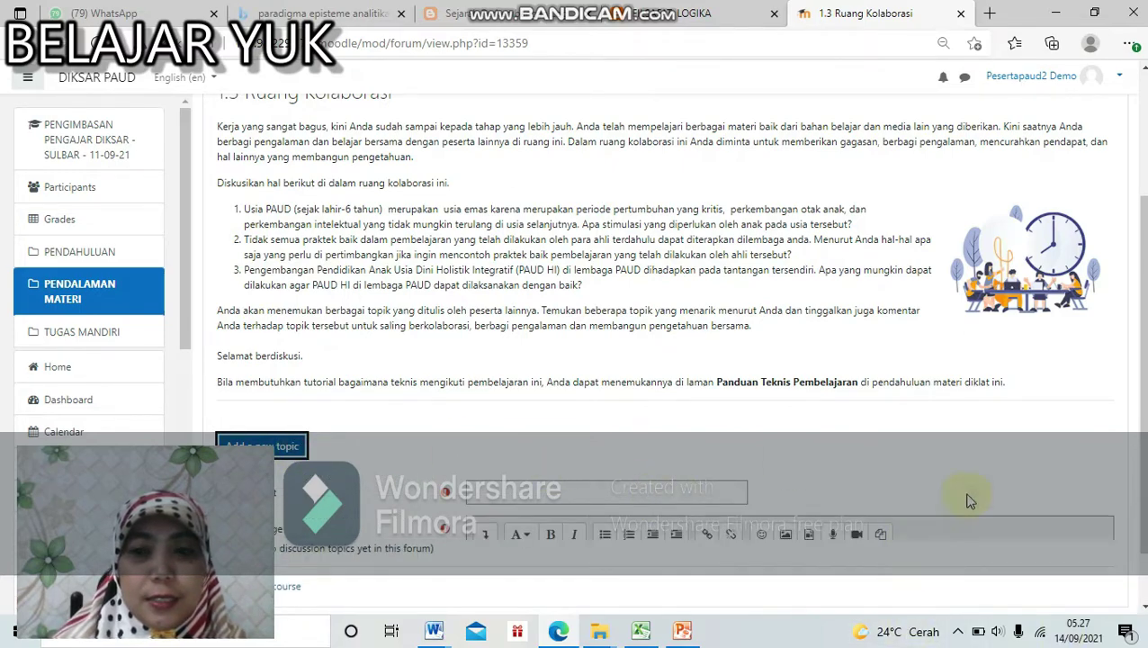
scroll(768, 366, "down", 4)
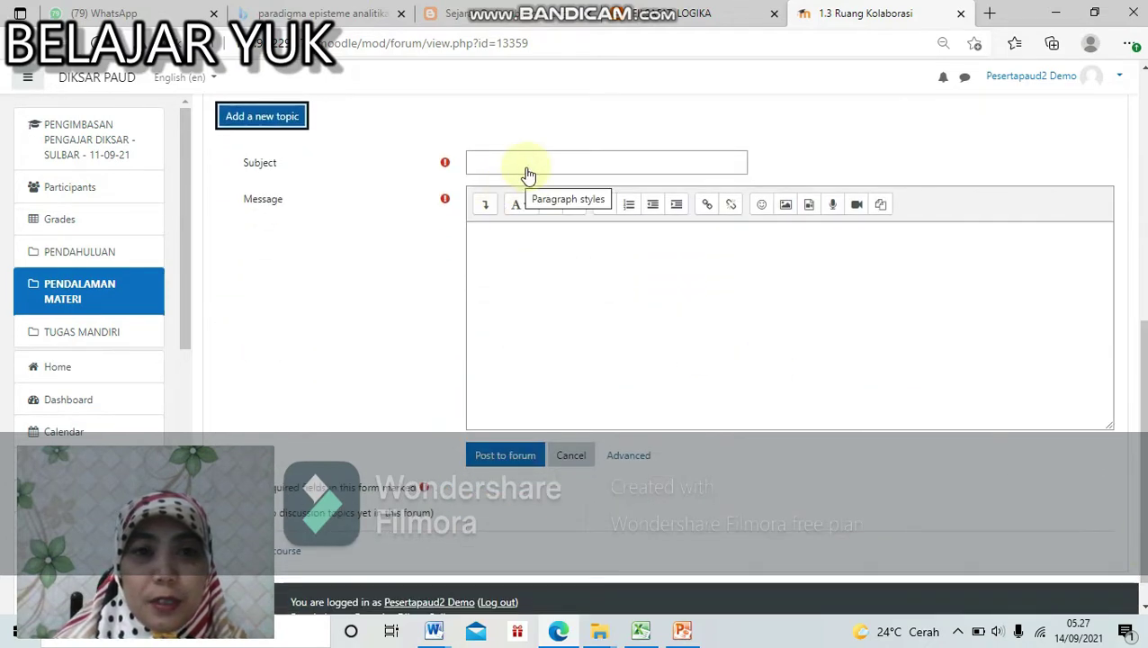
left_click(530, 163)
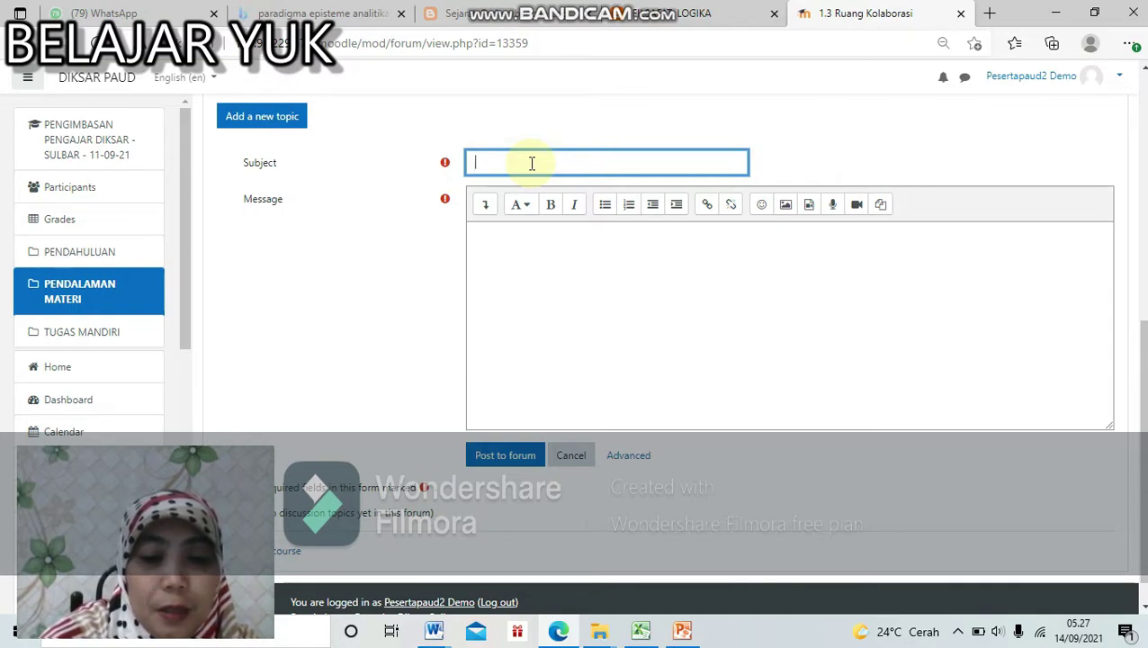
Step: Post topic 'Paud layanan Formal' with message 'Mergapa layanan BA dikatakan sebagai PAUD Formal'
type("P")
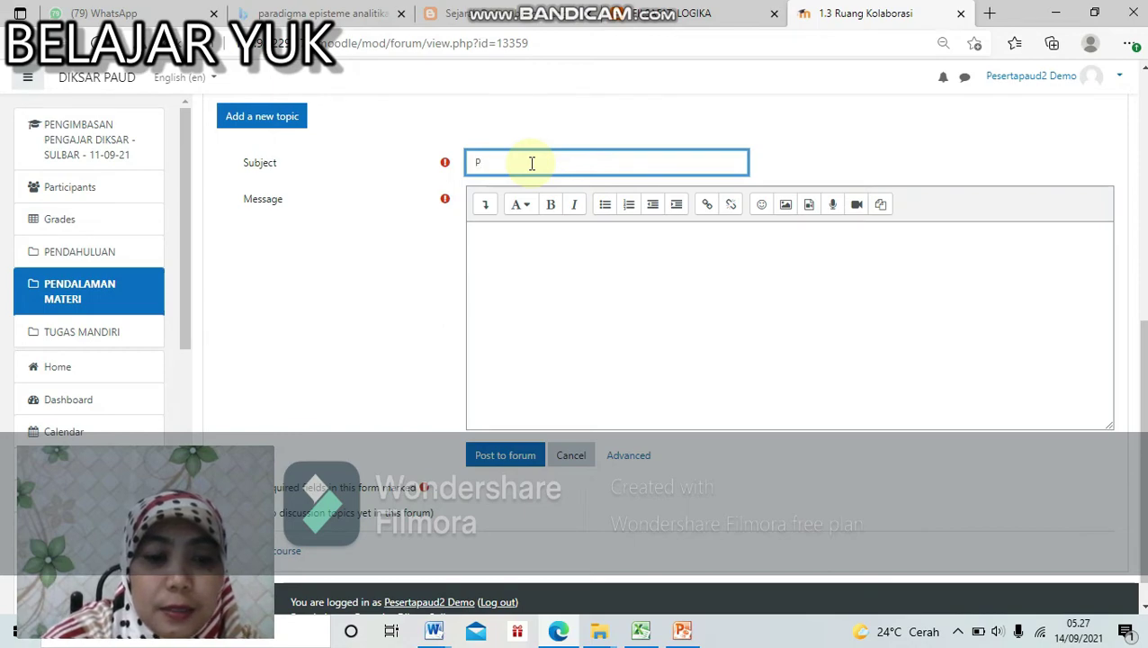
type("aud ")
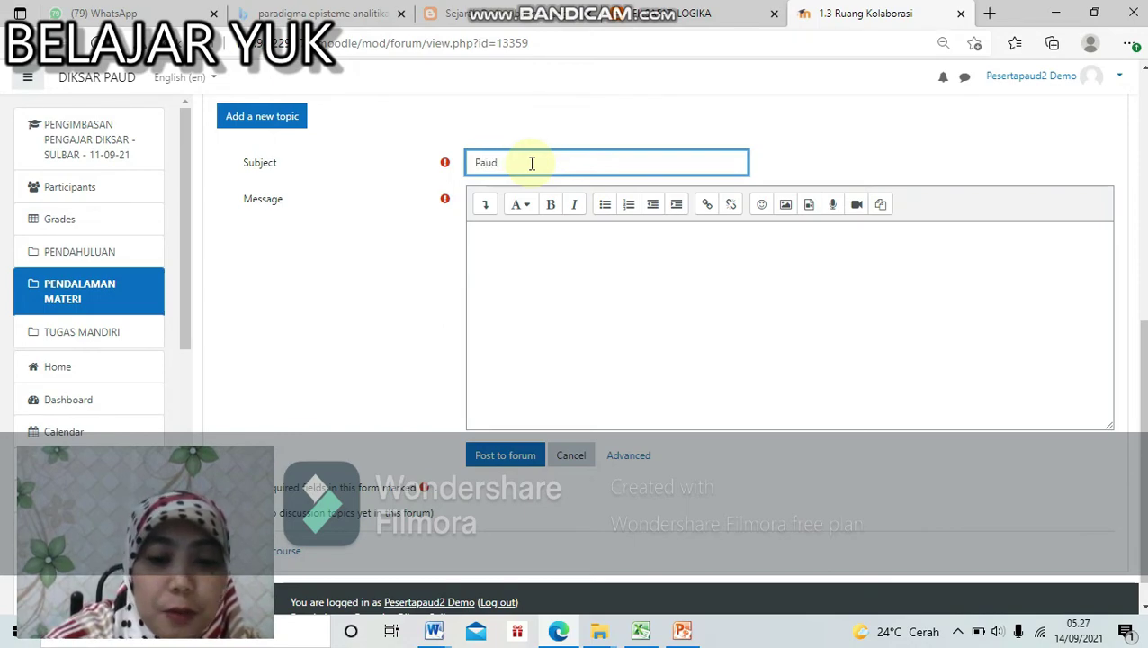
type("layana")
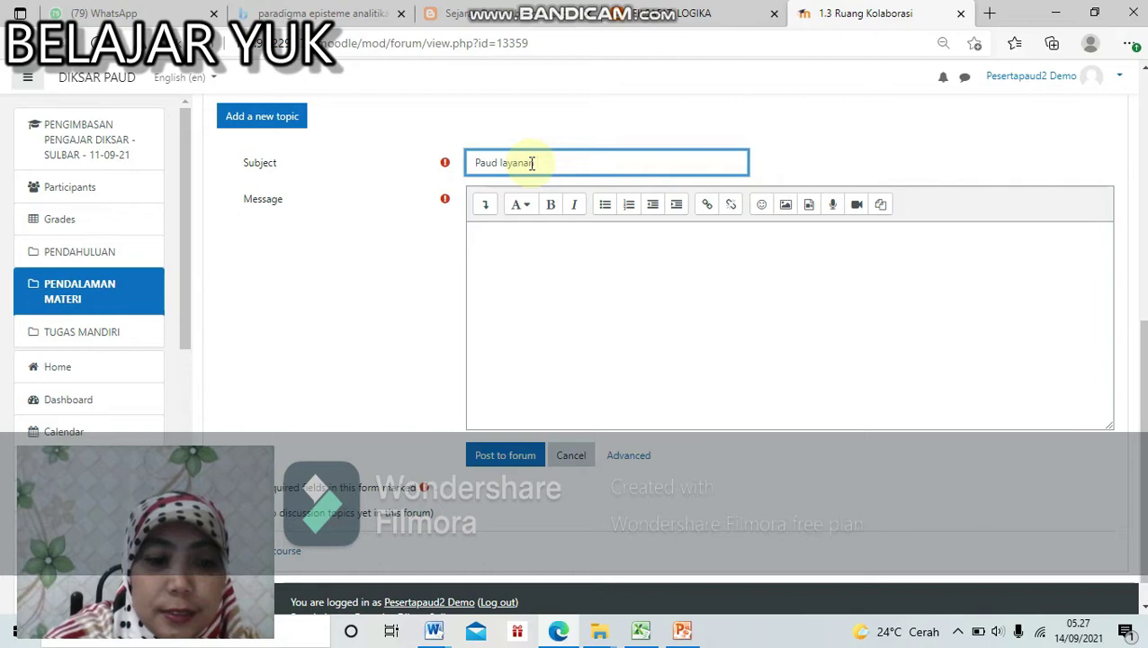
type("n Formal")
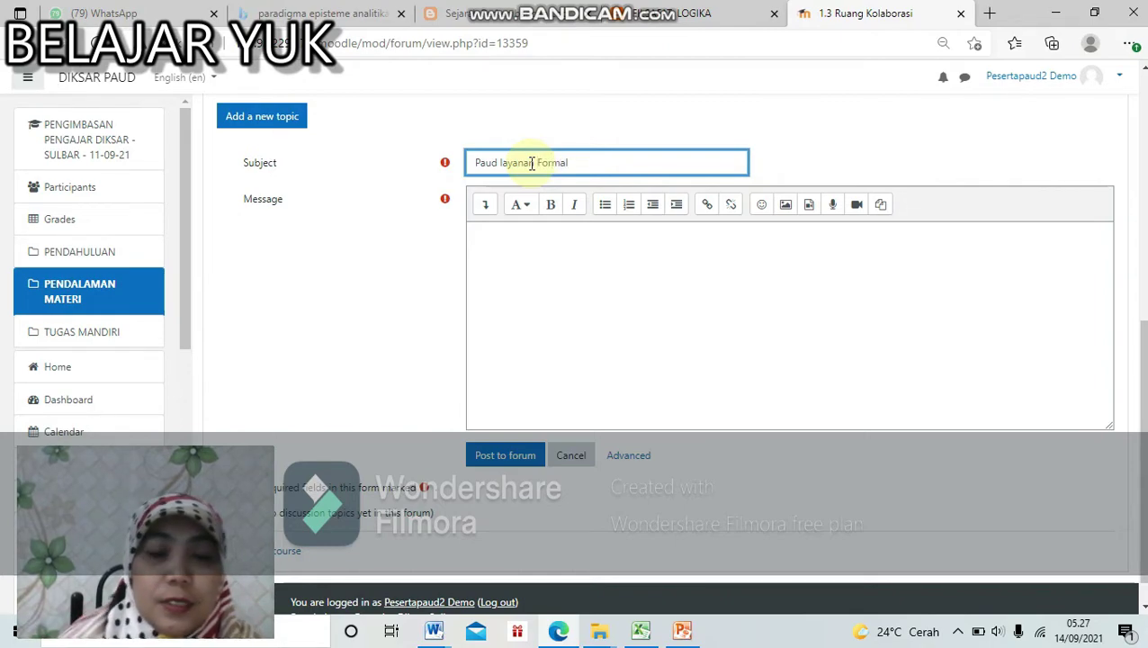
left_click(592, 243)
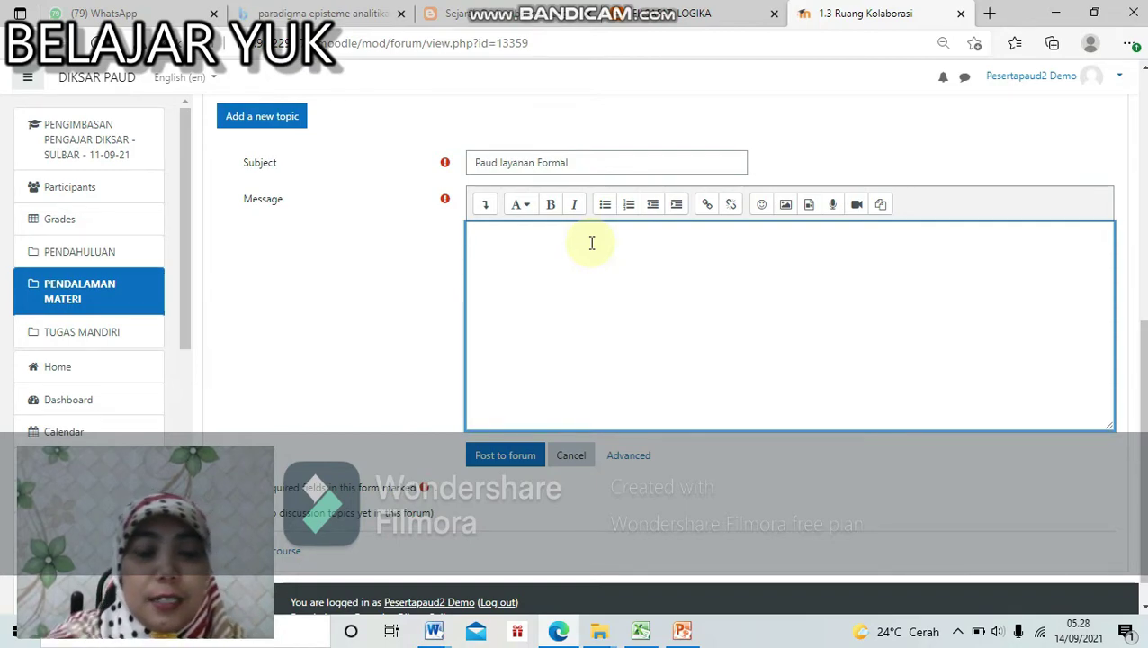
type("M")
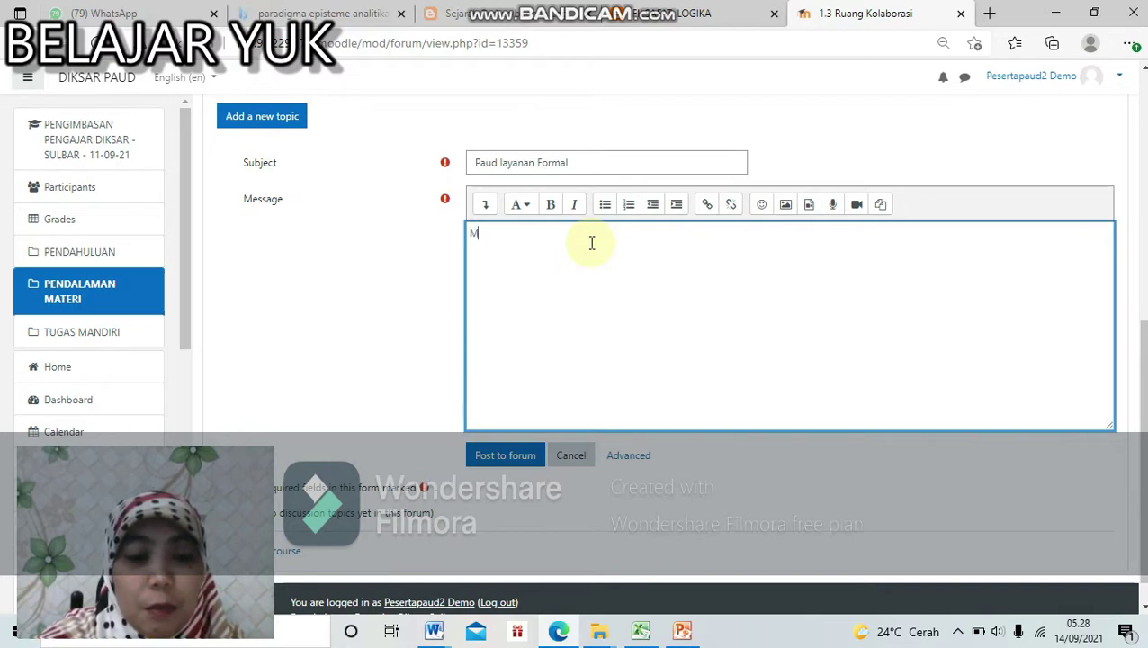
type("ergapa")
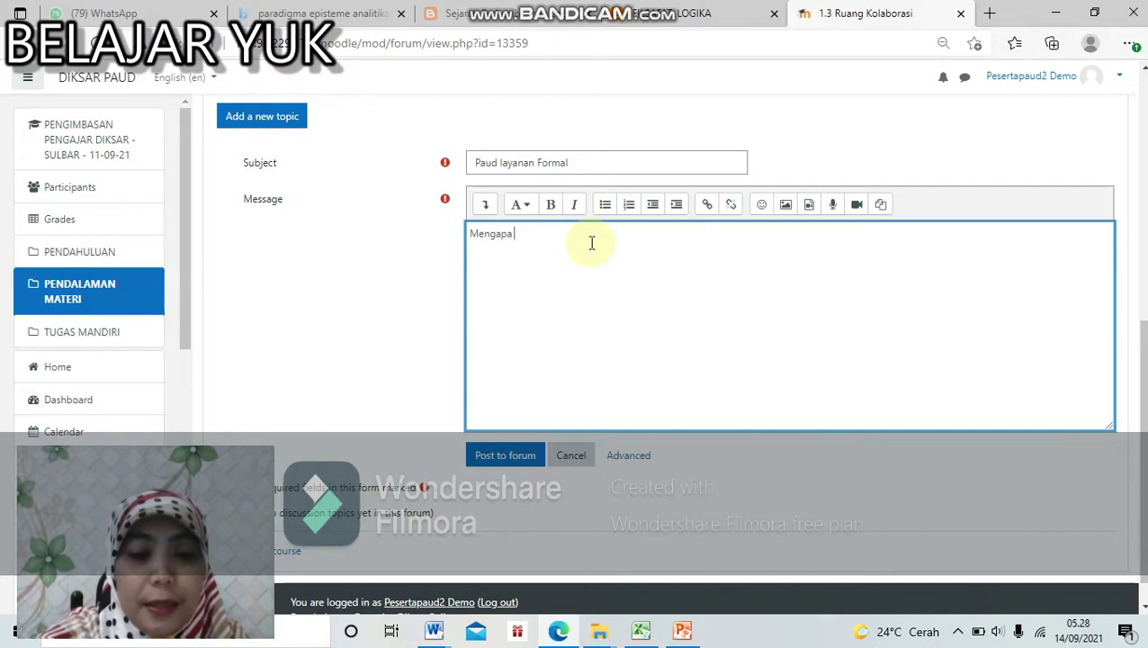
type(" layanan")
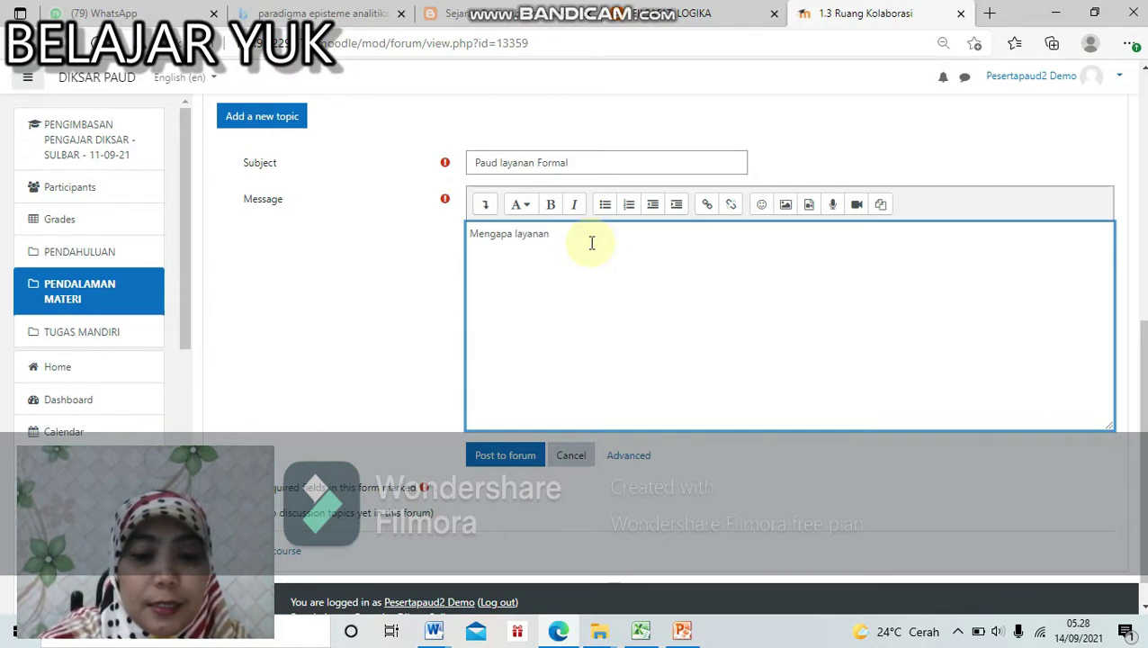
type(" BA di")
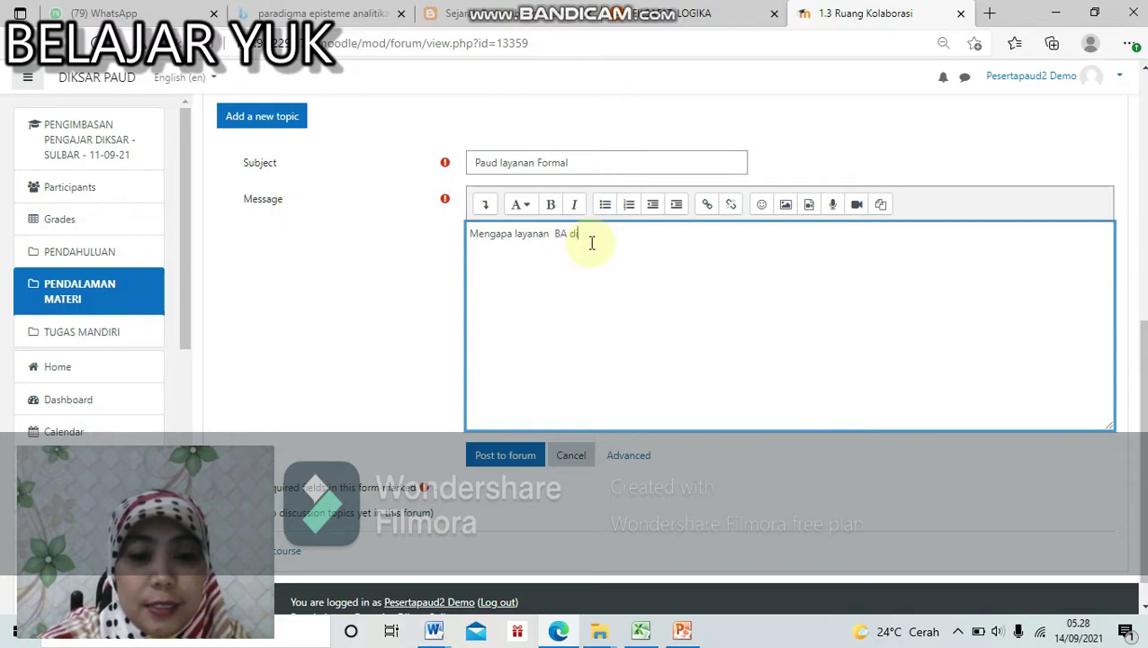
type("katakan se")
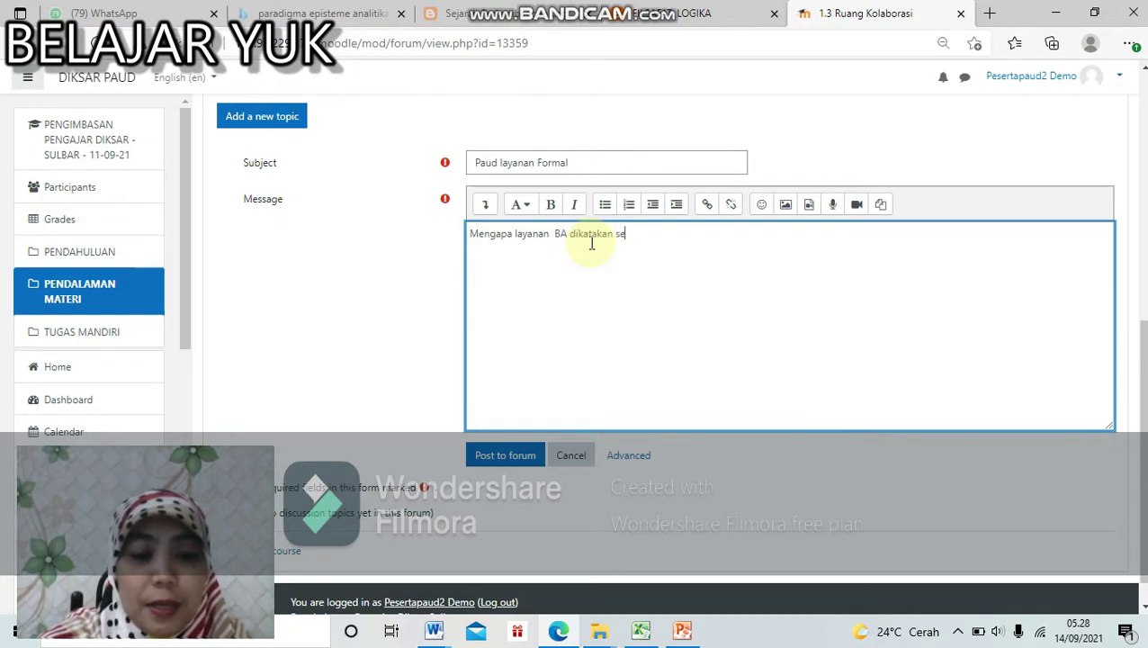
type("bagai PA")
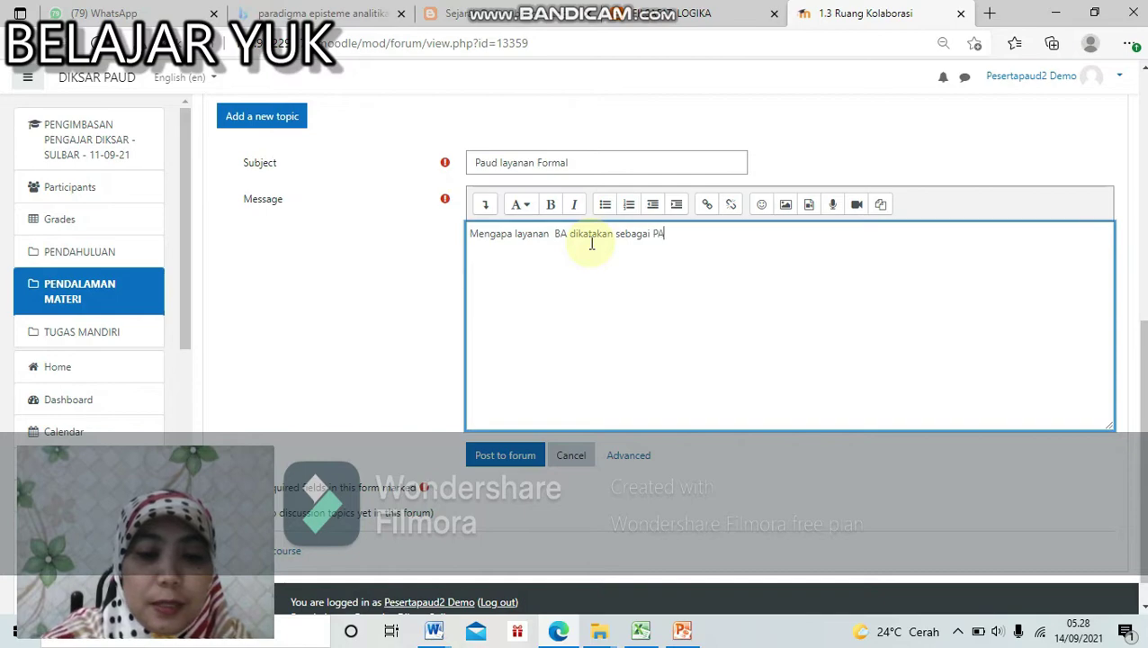
type("UD Formal")
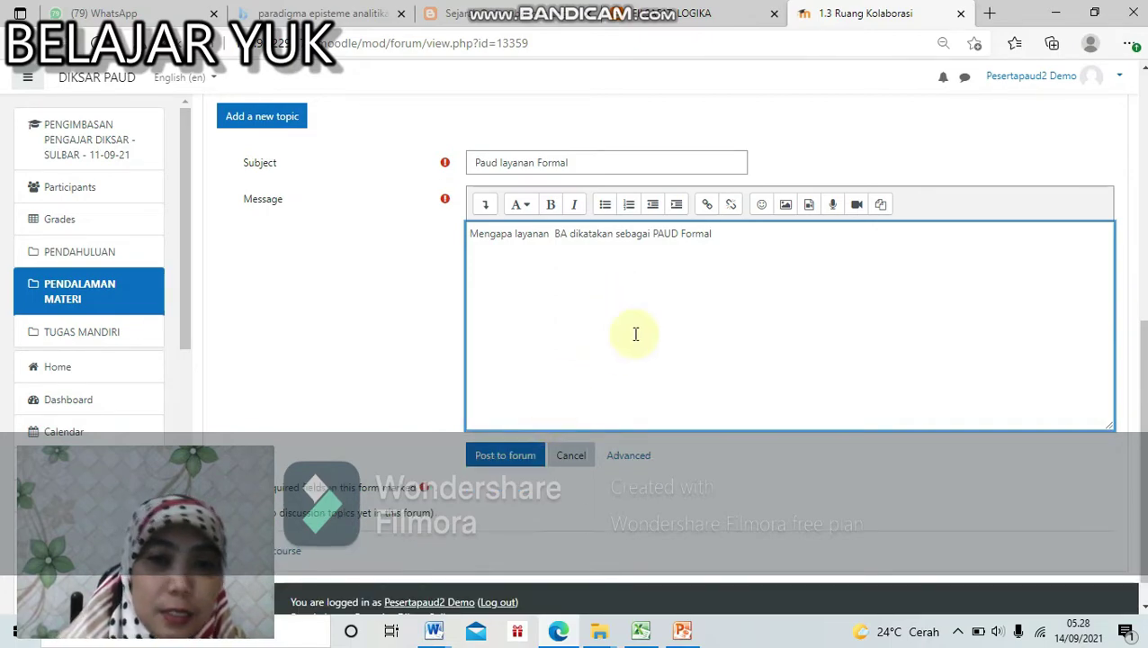
left_click(520, 466)
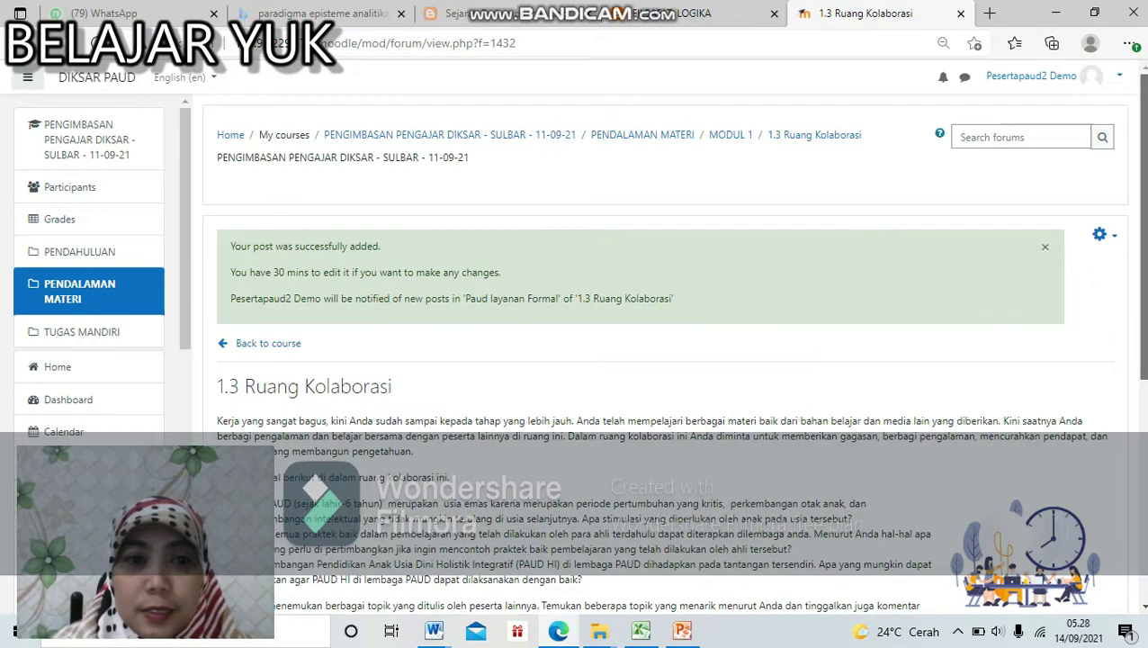
scroll(731, 526, "down", 5)
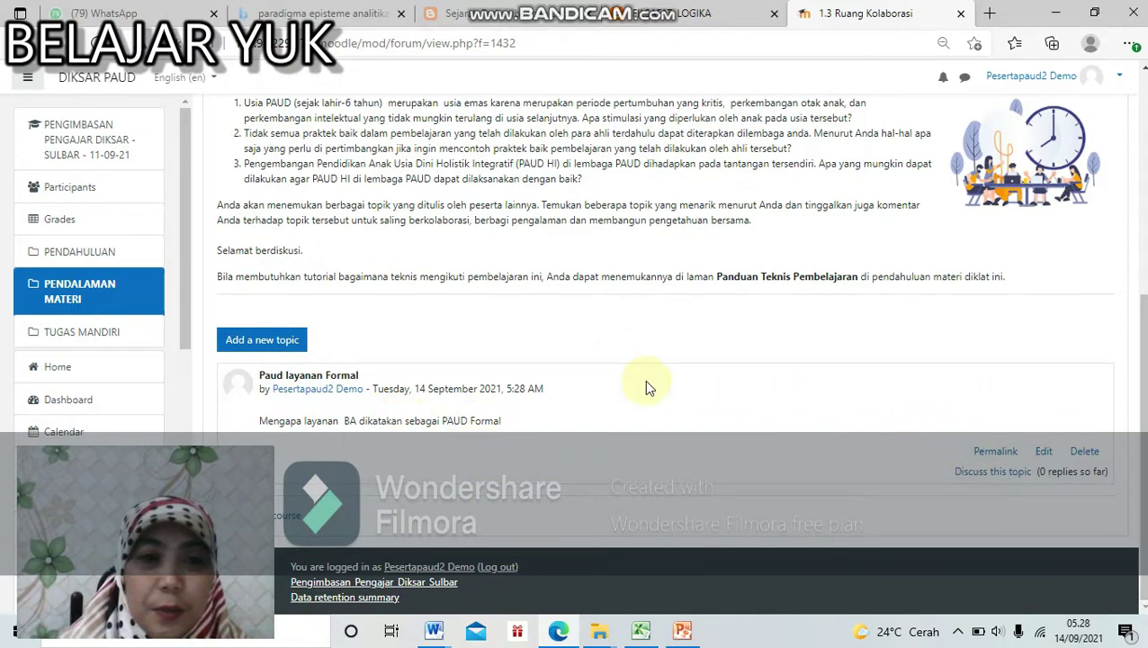
left_click_drag(1144, 459, 1141, 594)
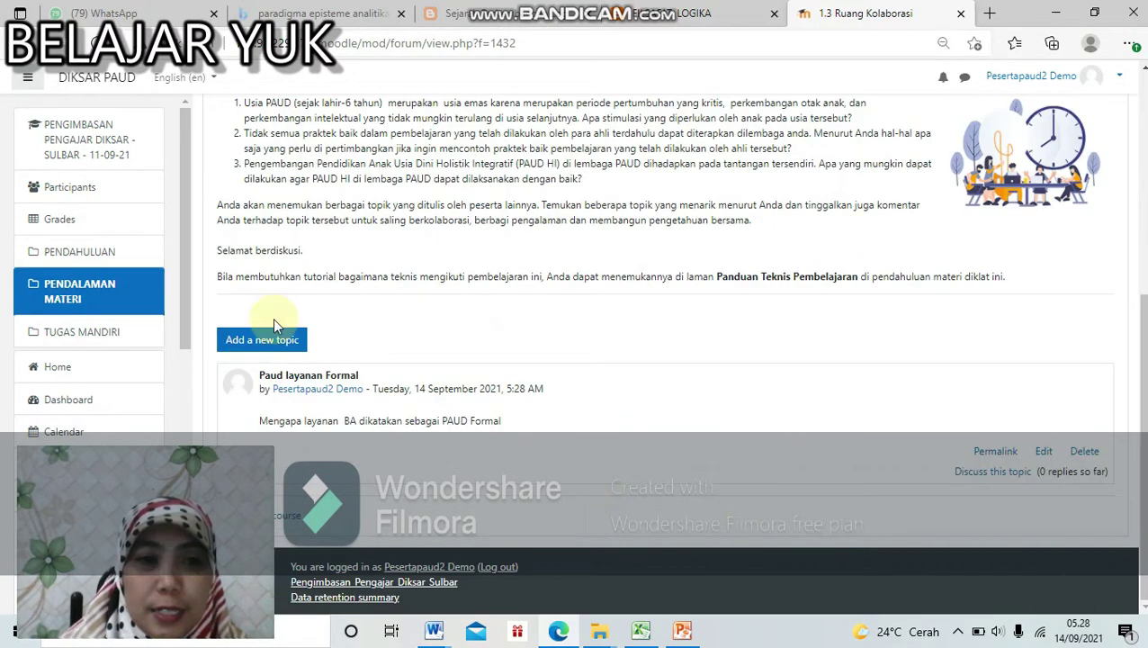
left_click(296, 519)
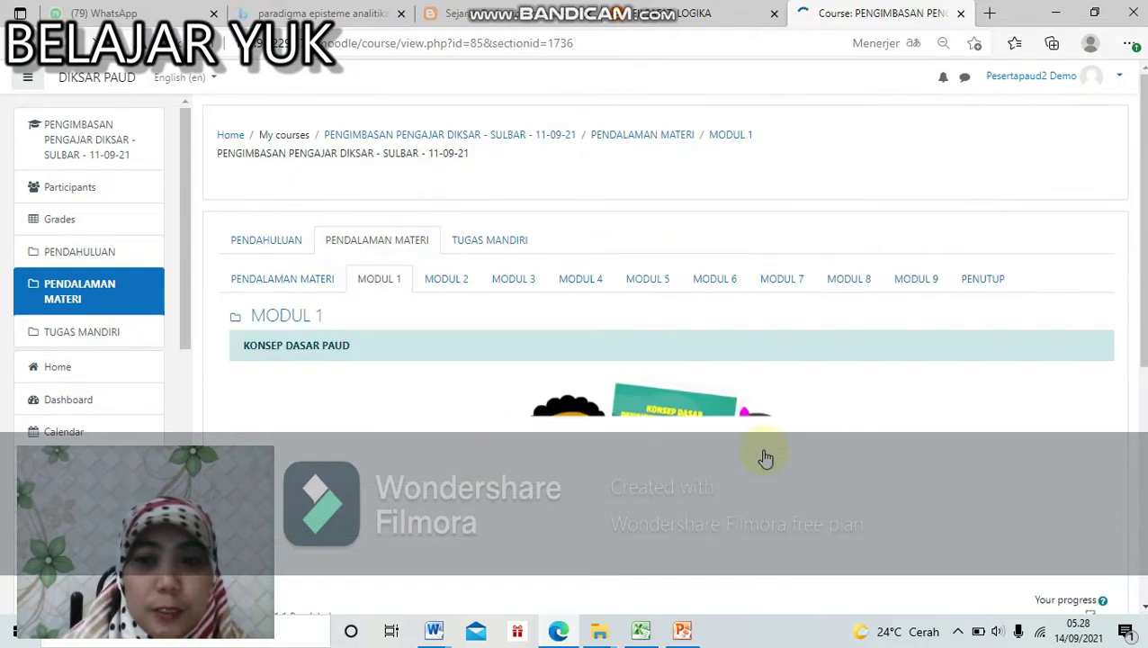
Step: Open 1.4 Tatap Muka Virtual and its Panduan Penggunaan guide, then return and enter the meeting room
scroll(764, 454, "down", 5)
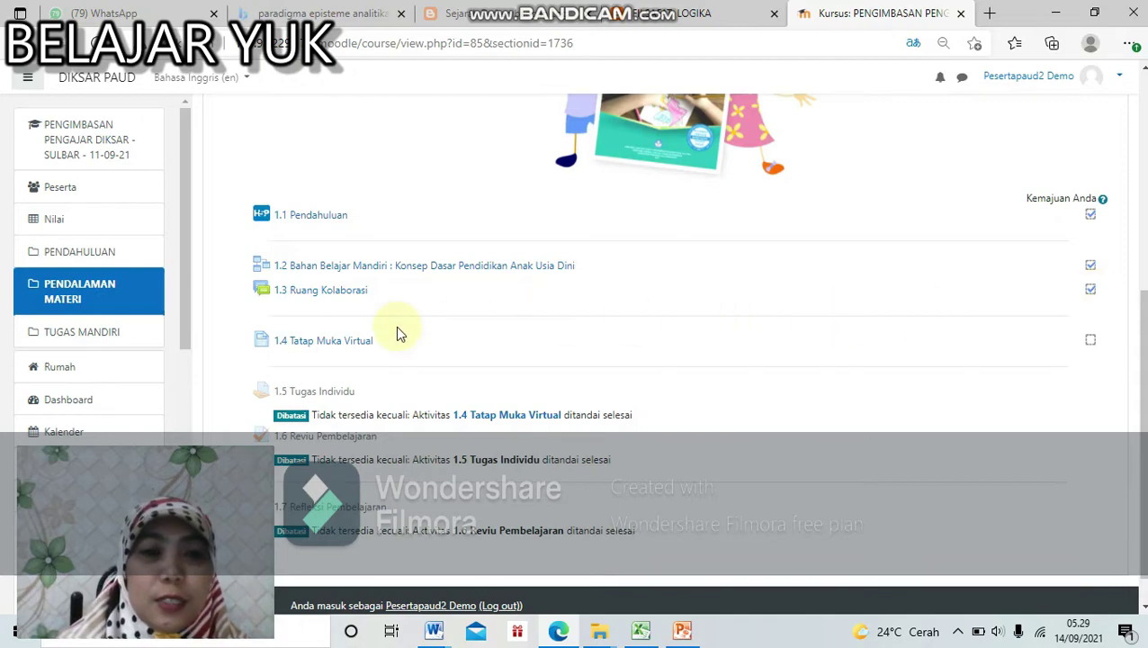
left_click(345, 345)
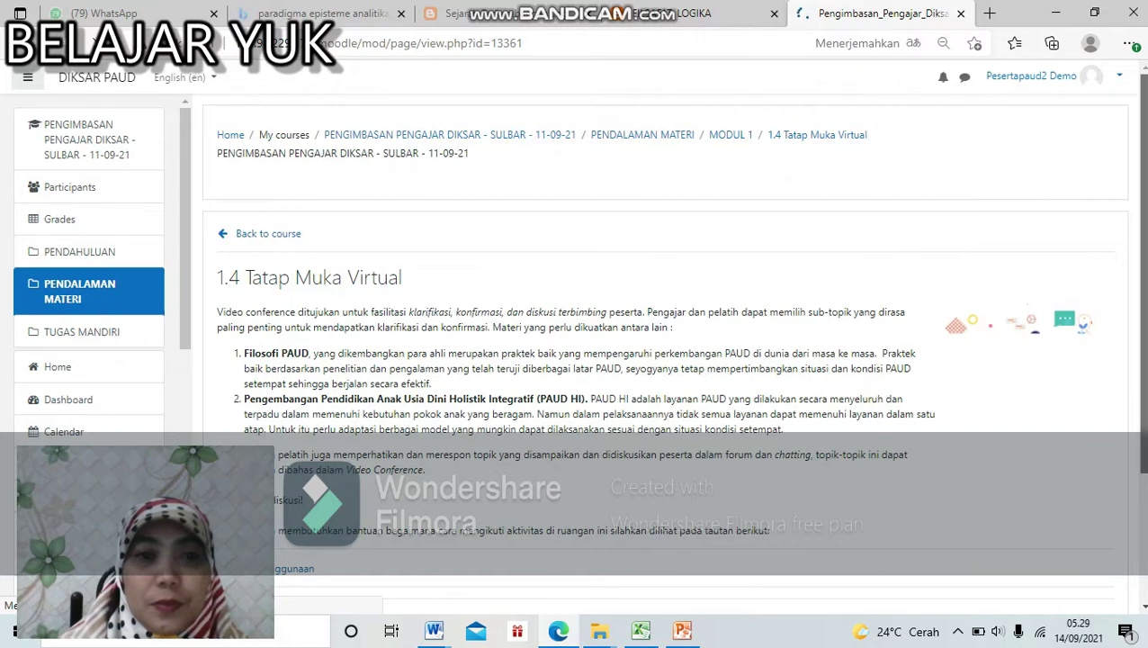
scroll(630, 315, "down", 3)
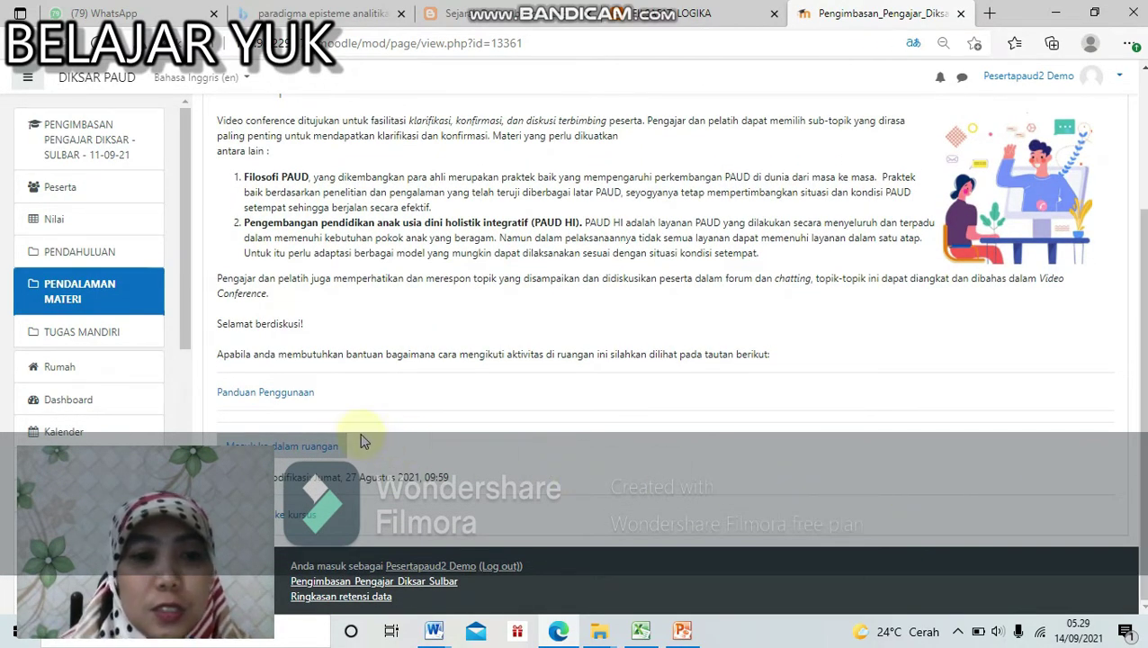
left_click(288, 400)
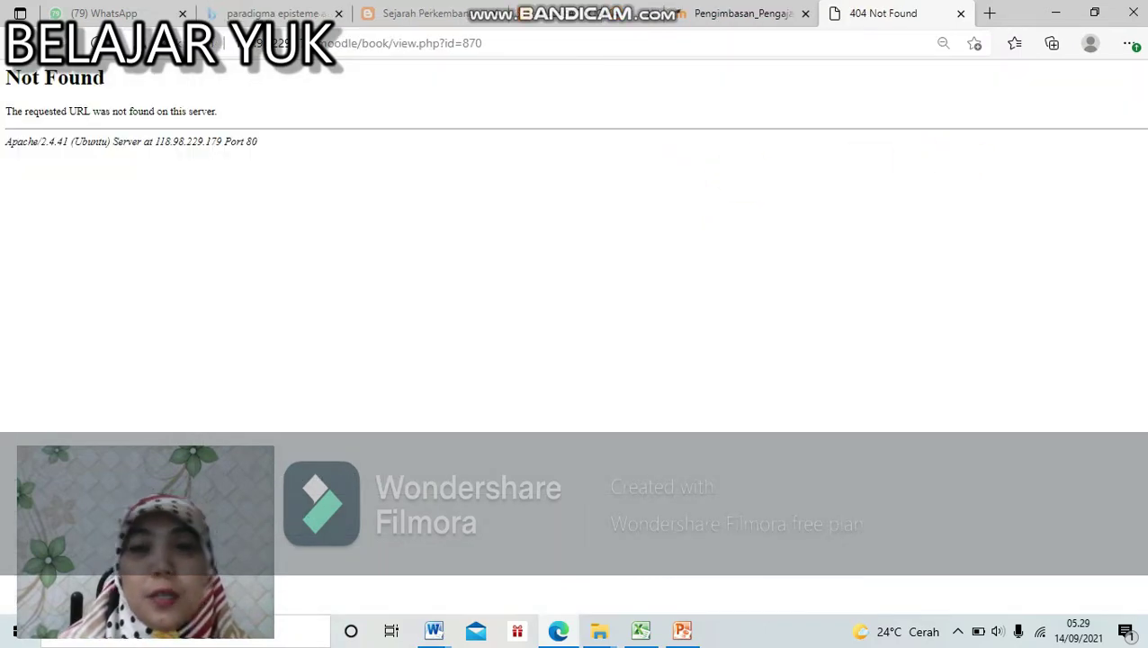
left_click(764, 16)
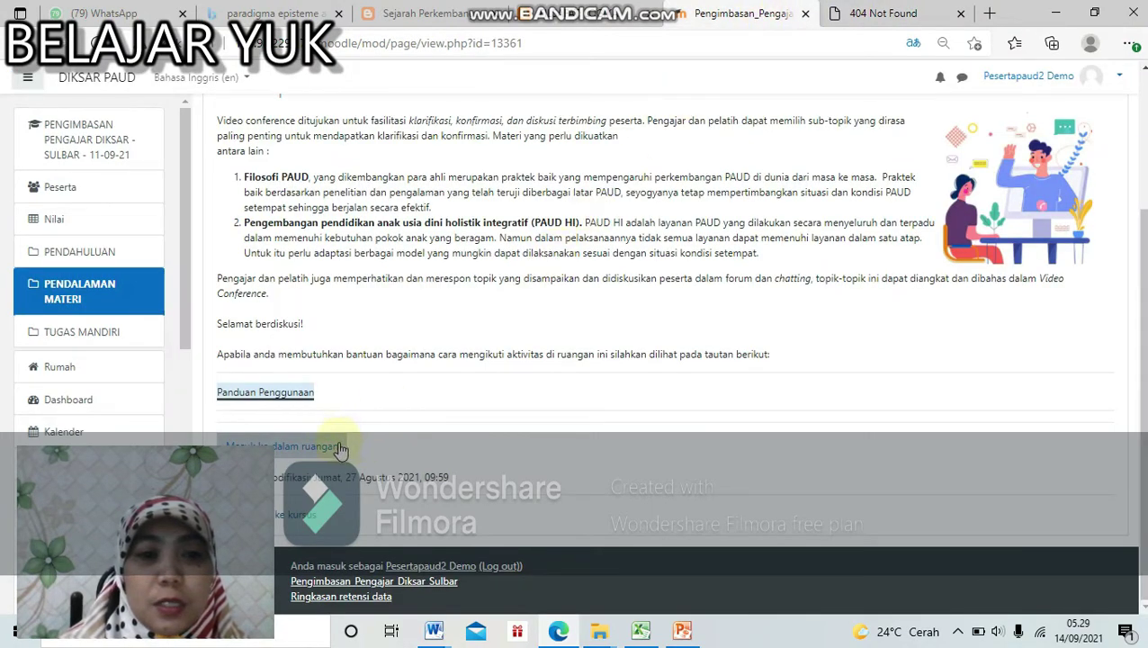
left_click(339, 448)
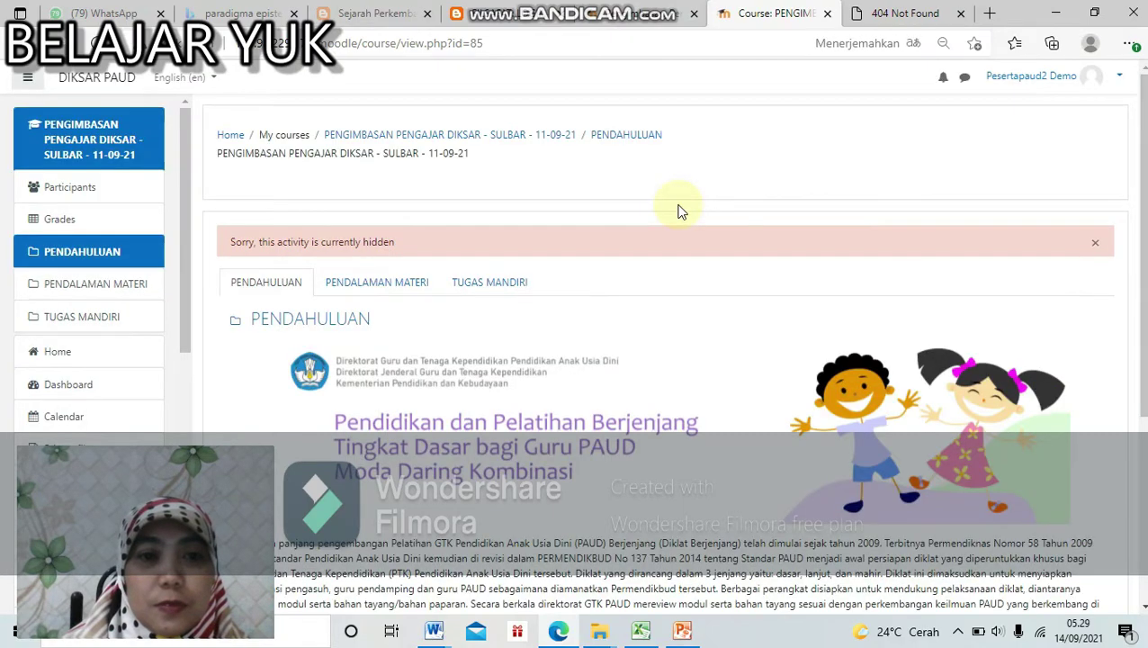
Step: Go back to the 1.4 Tatap Muka Virtual page
scroll(1058, 234, "down", 3)
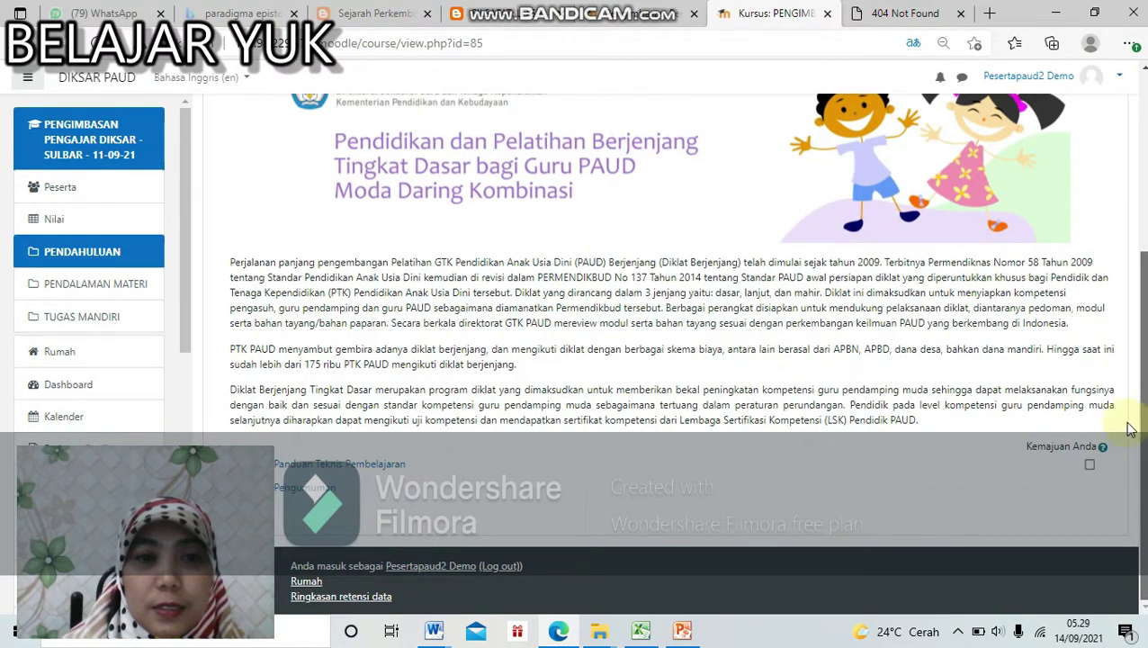
scroll(1125, 418, "up", 3)
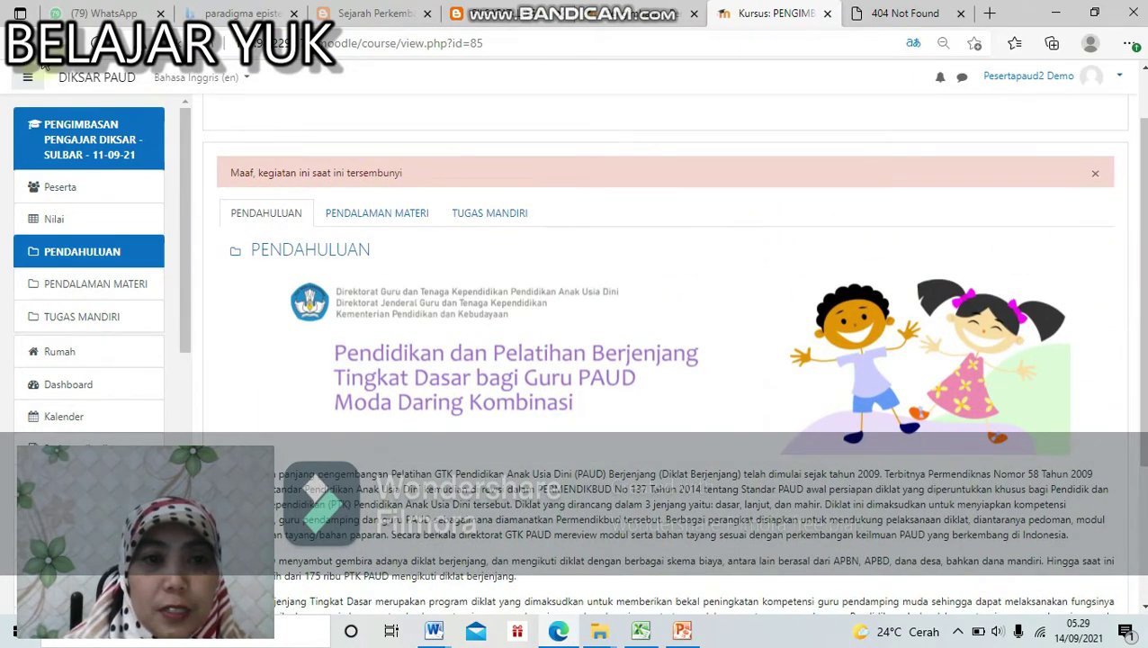
left_click(21, 43)
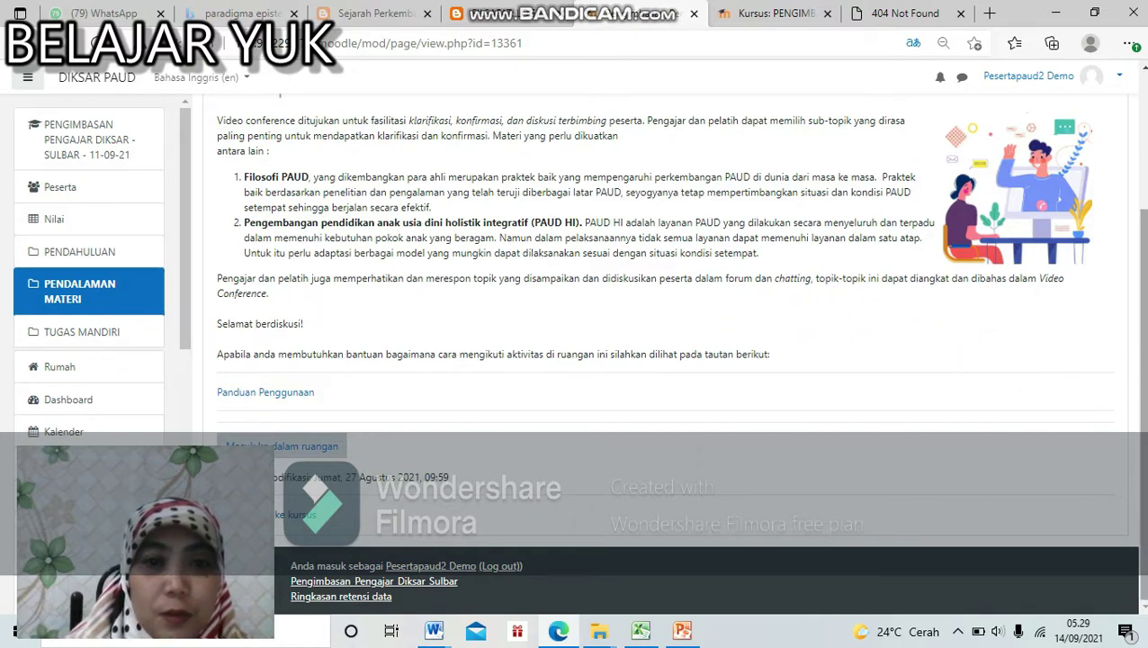
Step: Return to the MODUL 1 course page and open the 1.5 Tugas Individu assignment
scroll(679, 354, "up", 3)
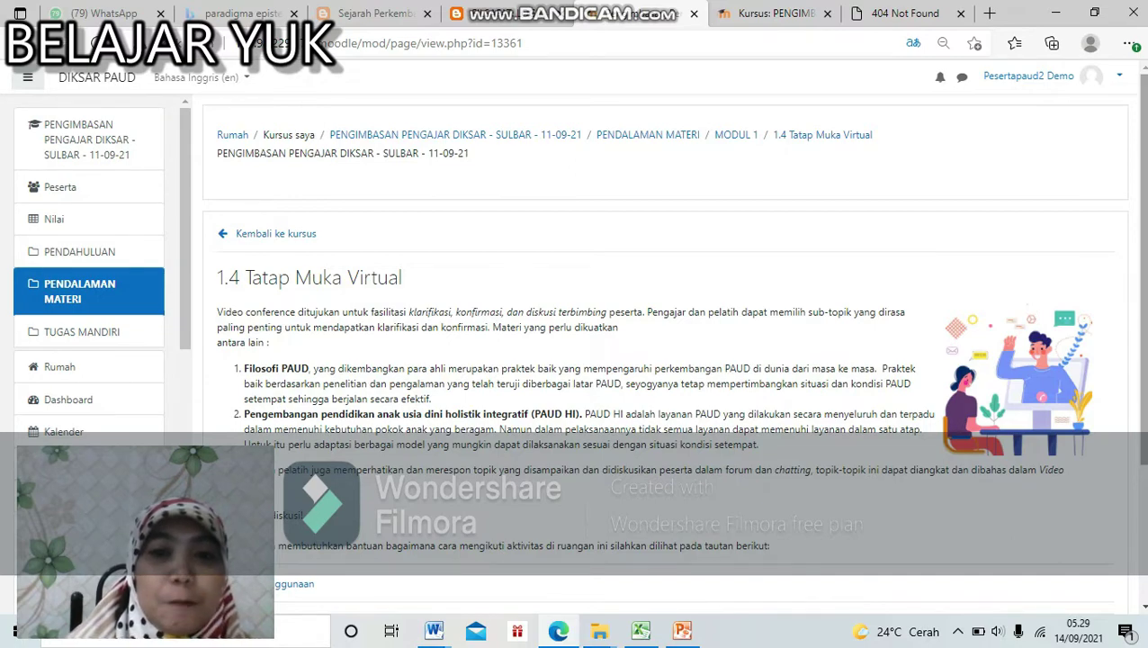
scroll(1146, 361, "down", 1)
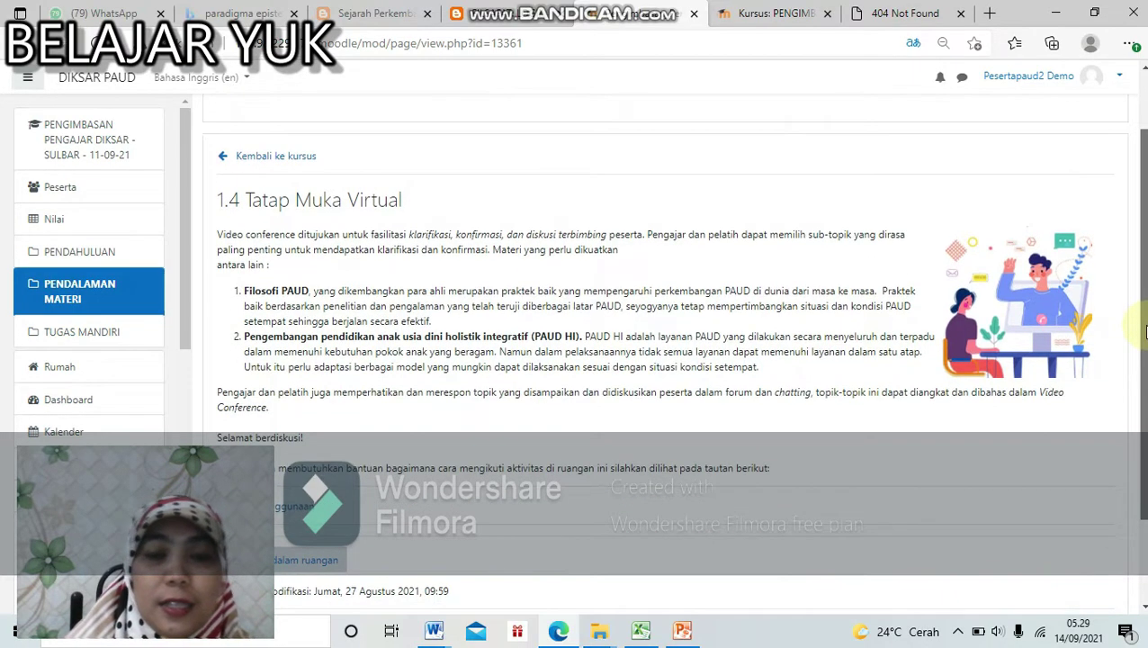
scroll(1146, 361, "down", 1)
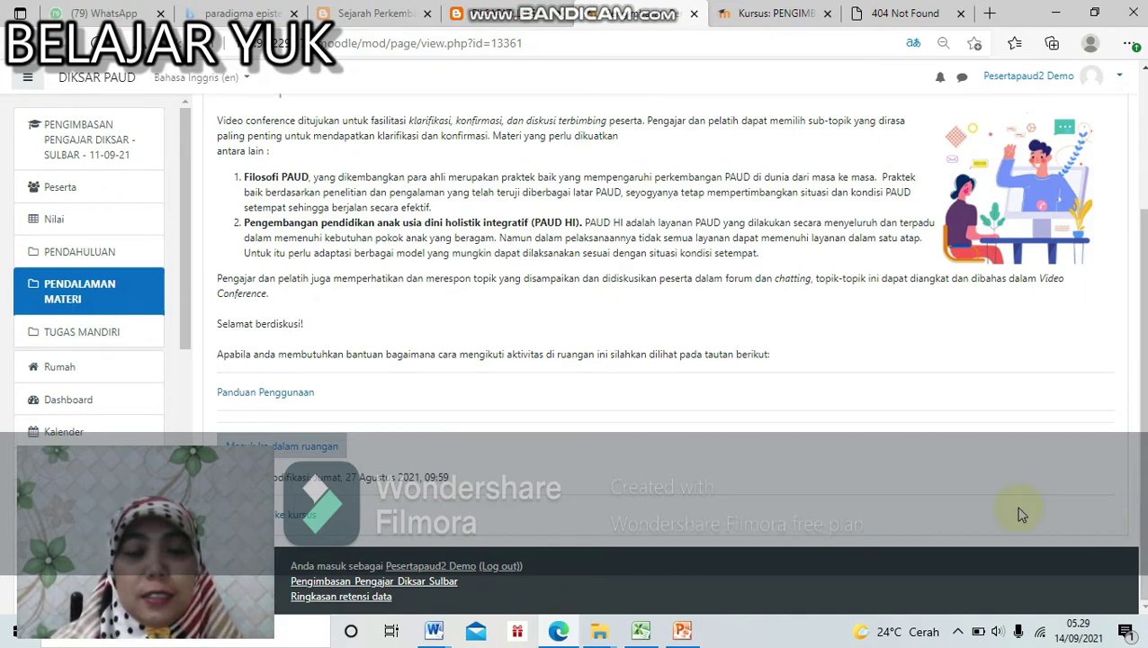
left_click(306, 519)
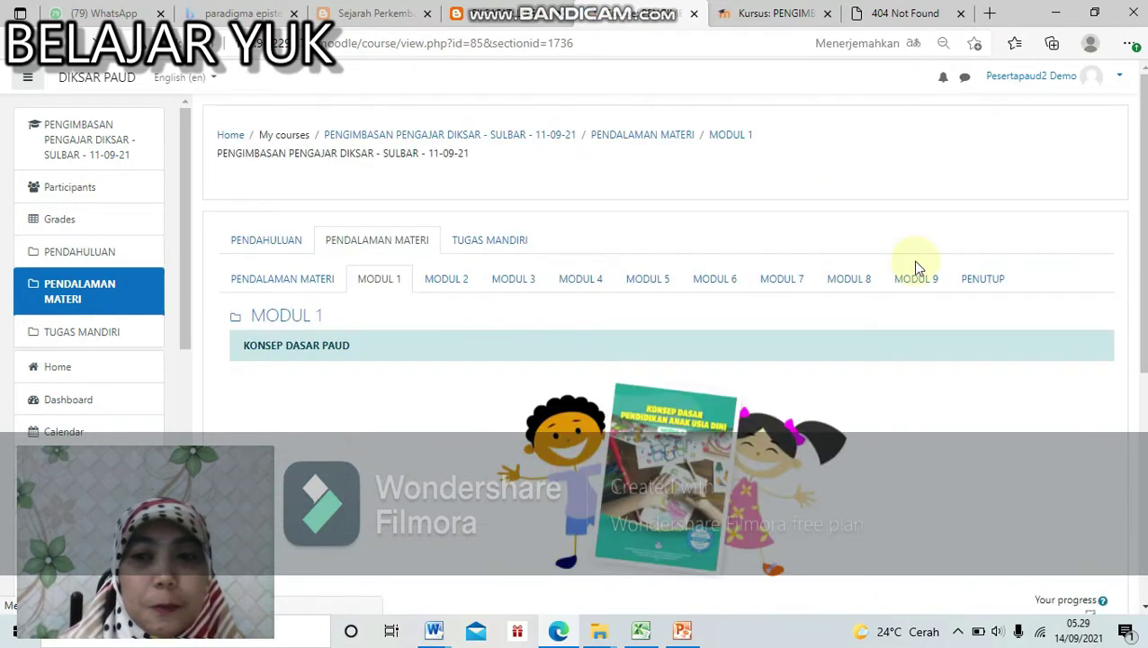
scroll(882, 450, "down", 5)
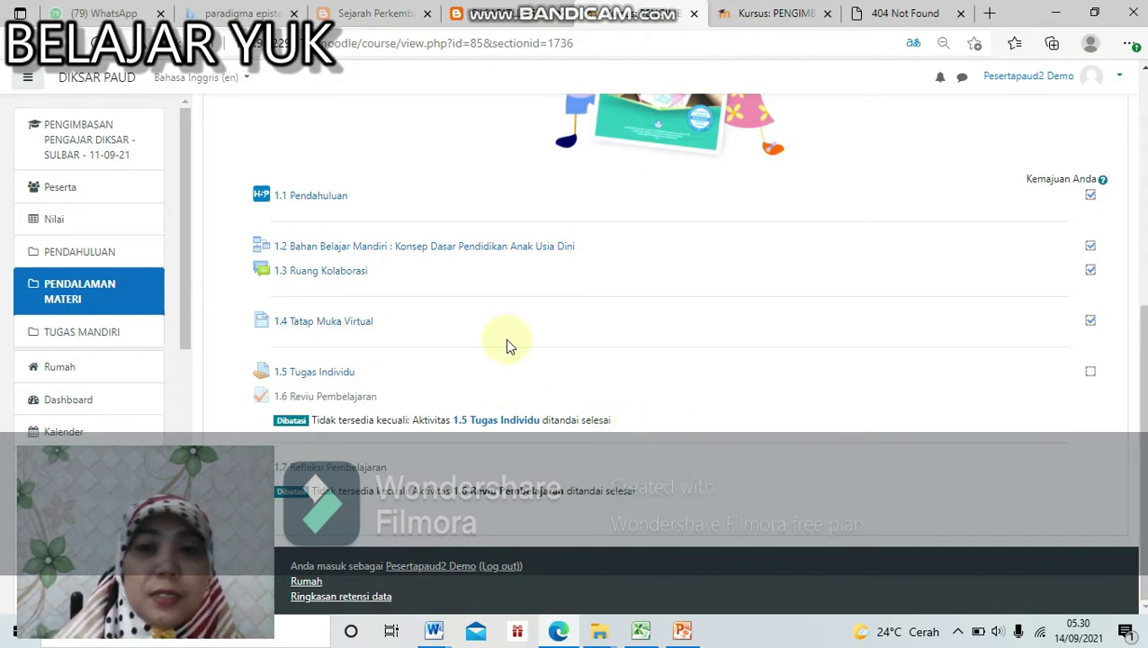
left_click(317, 380)
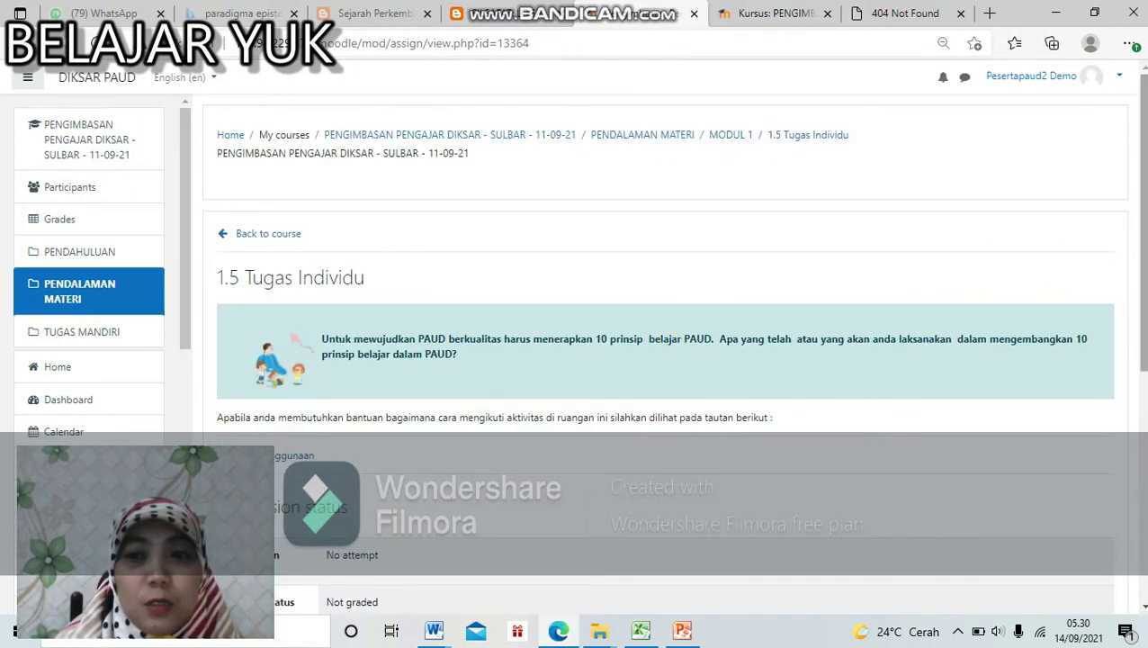
Step: Try the Panduan Penggunaan guide from 1.5 Tugas Individu and come back to the assignment
scroll(666, 360, "down", 4)
scroll(666, 360, "up", 2)
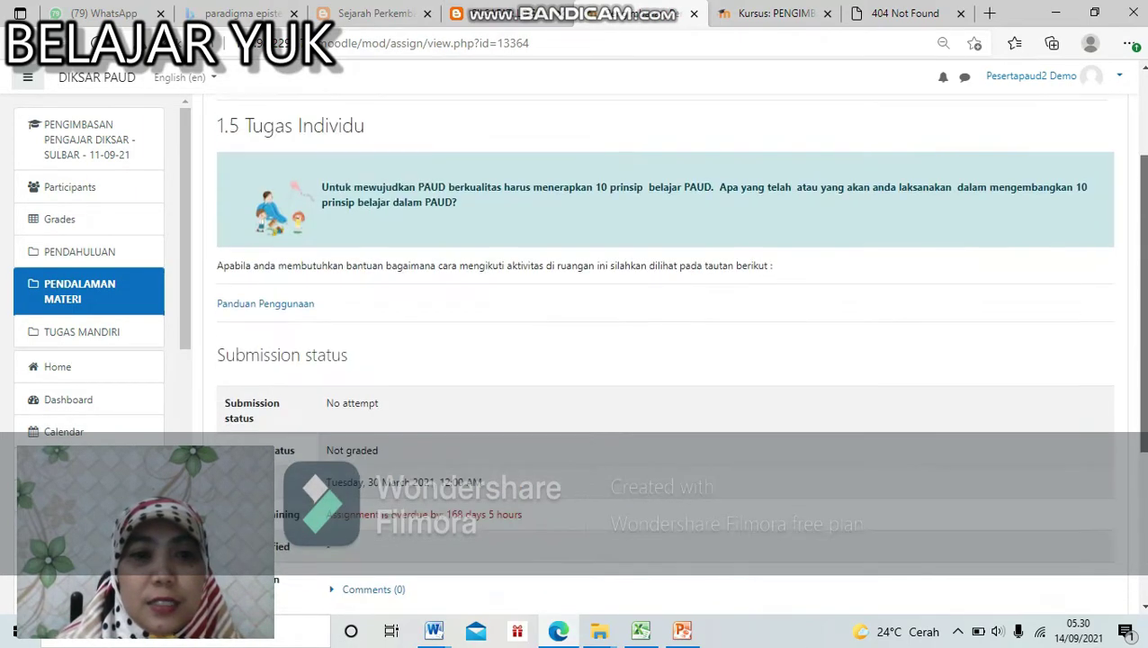
scroll(666, 360, "down", 1)
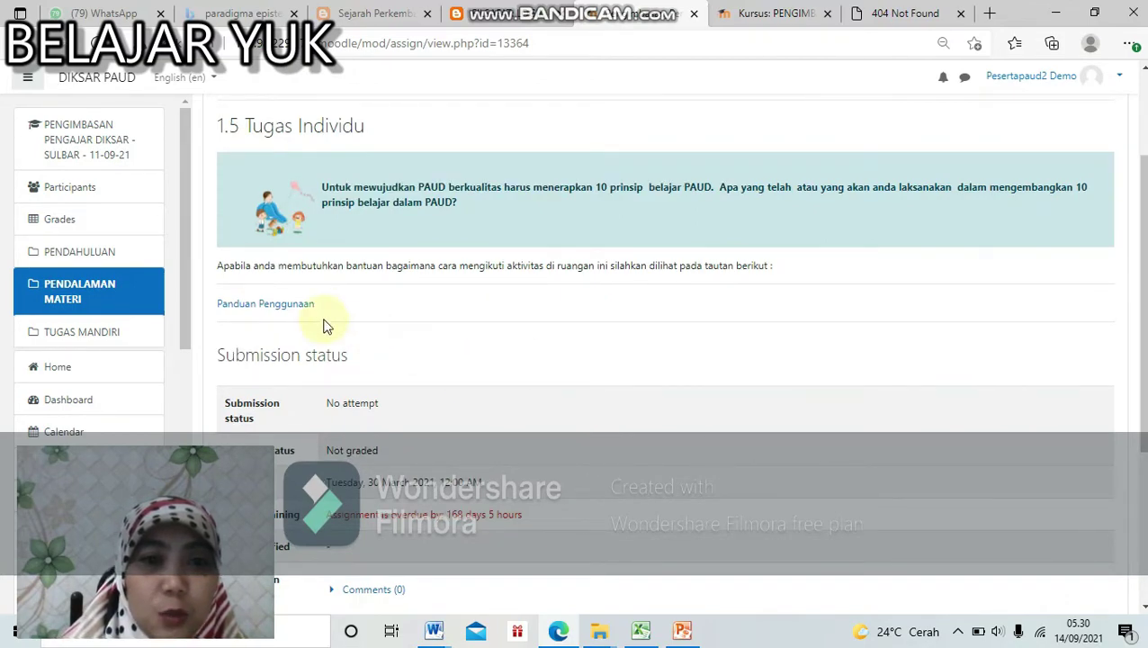
left_click(281, 305)
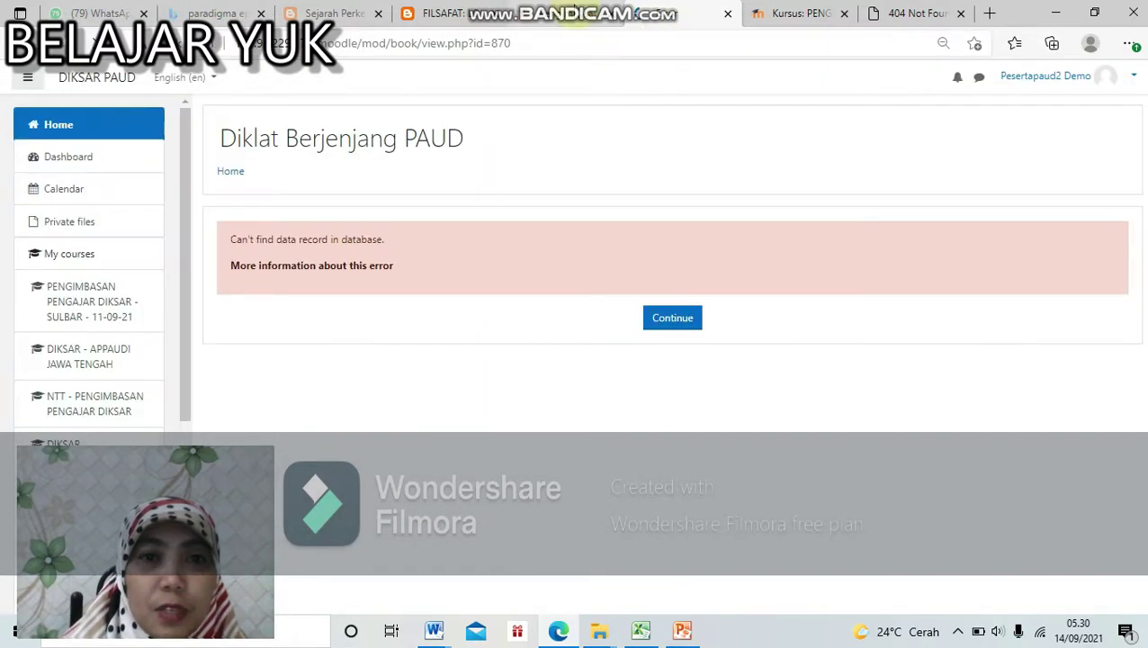
left_click(578, 12)
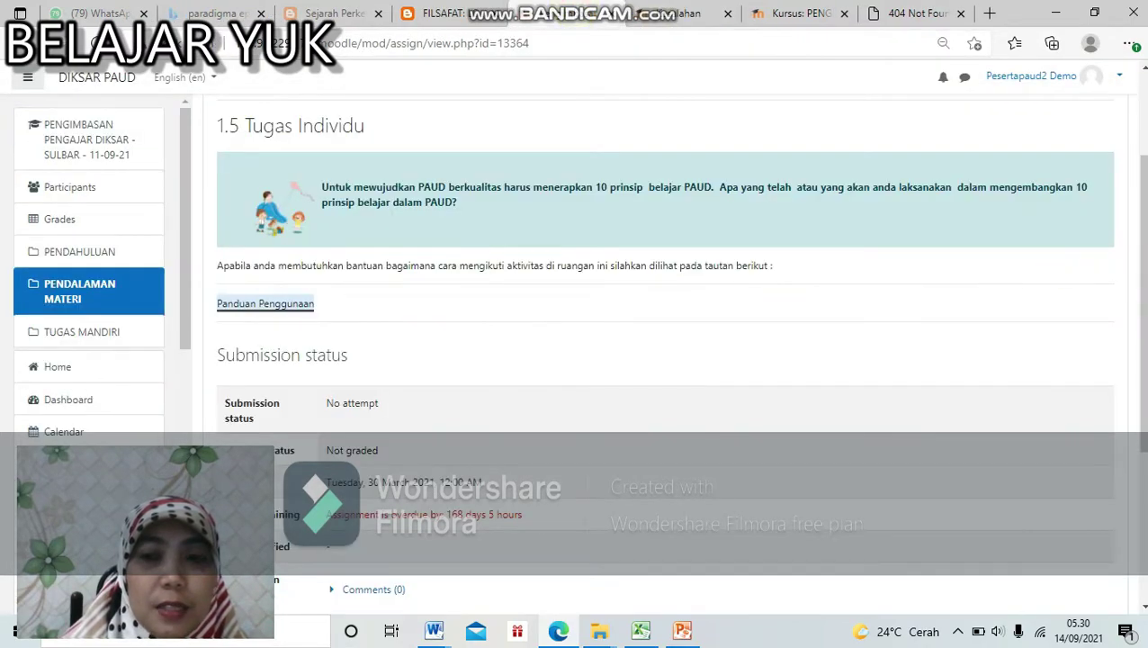
Step: Reopen 1.5 Tugas Individu from the MODUL 1 course page and start adding a submission
scroll(666, 360, "down", 3)
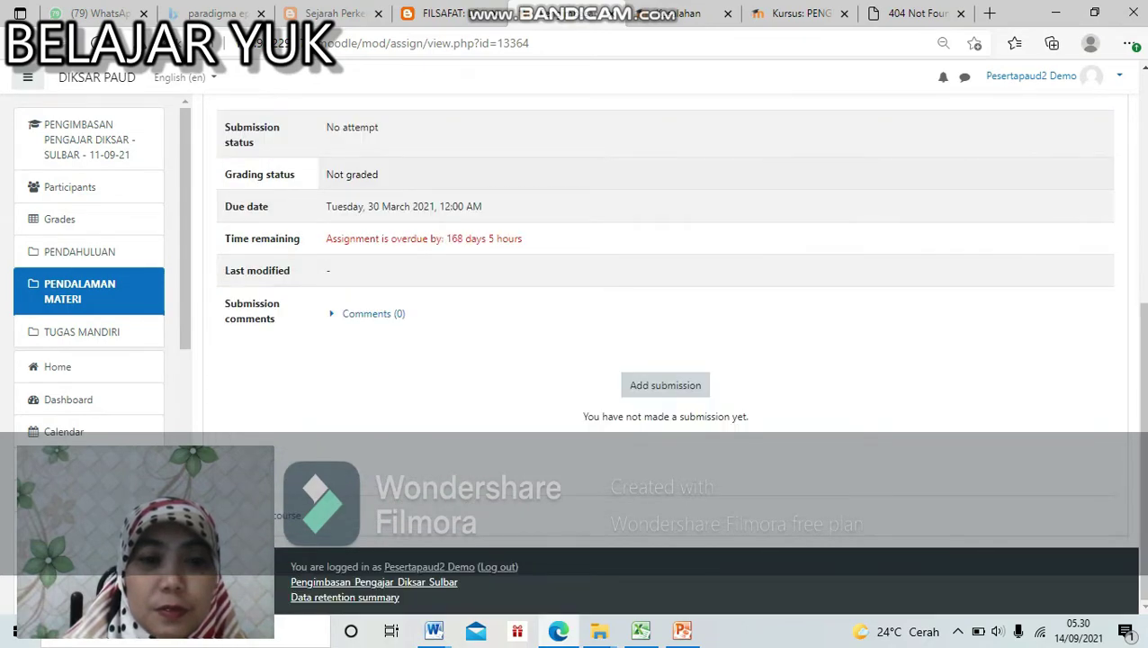
left_click(303, 517)
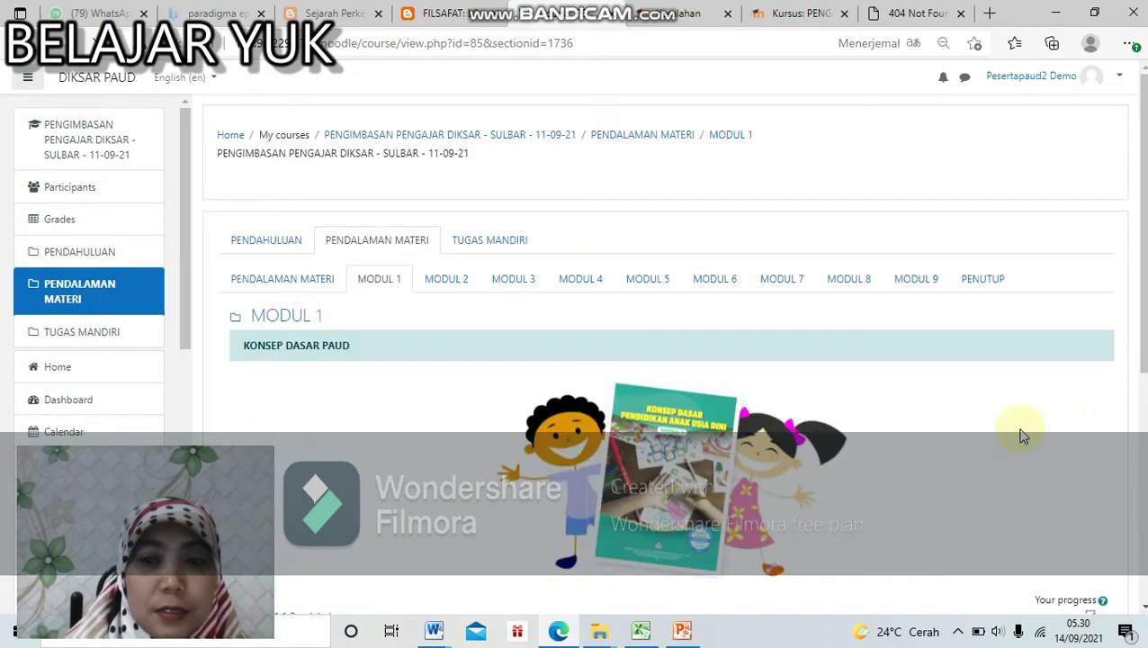
scroll(1024, 435, "down", 4)
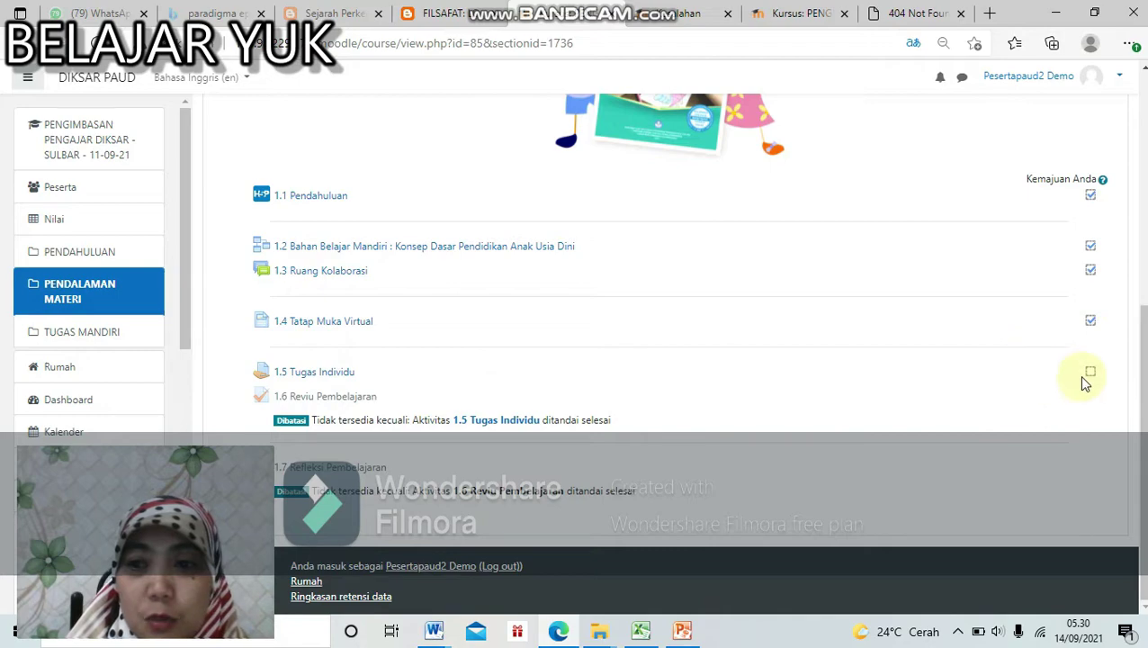
left_click(335, 380)
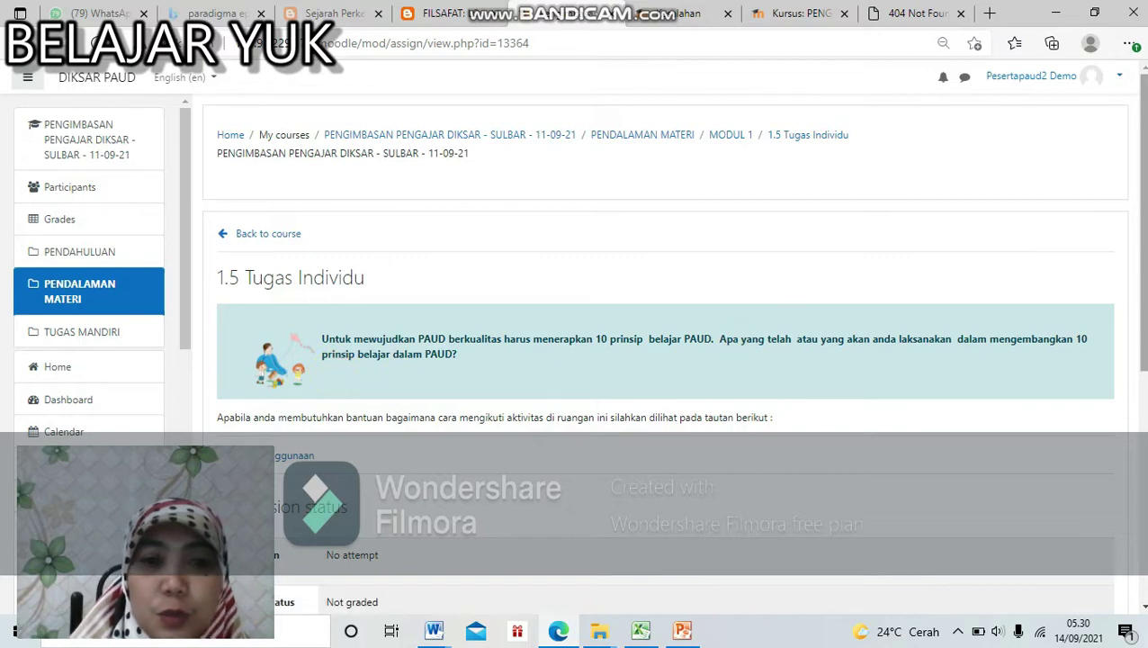
scroll(852, 299, "down", 3)
scroll(666, 270, "down", 3)
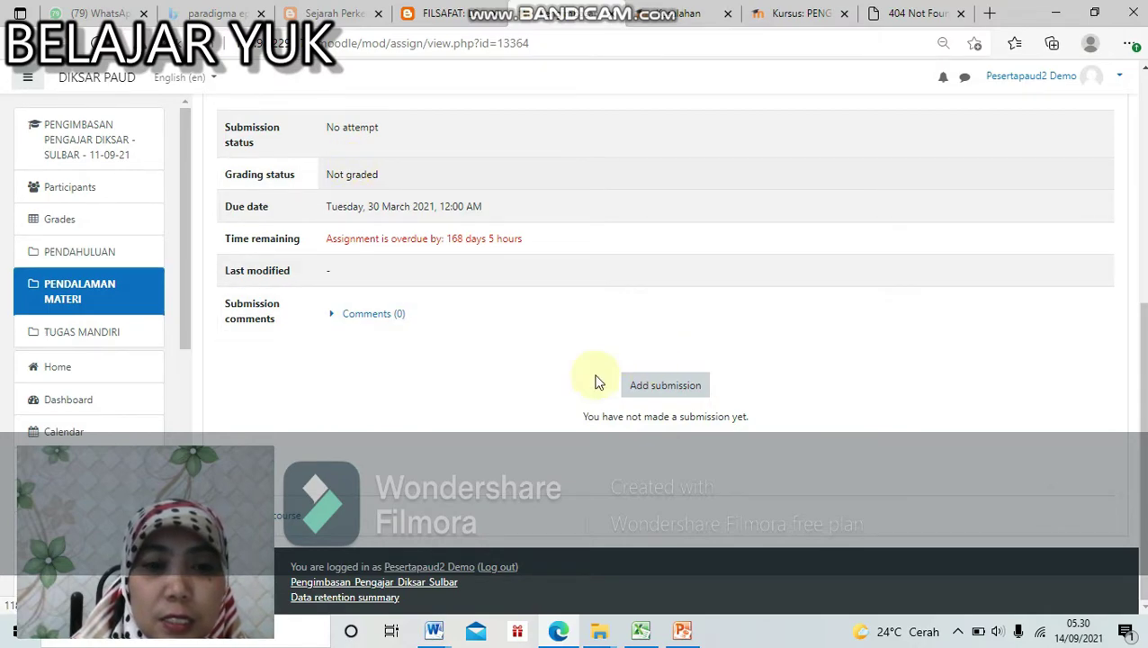
left_click(693, 387)
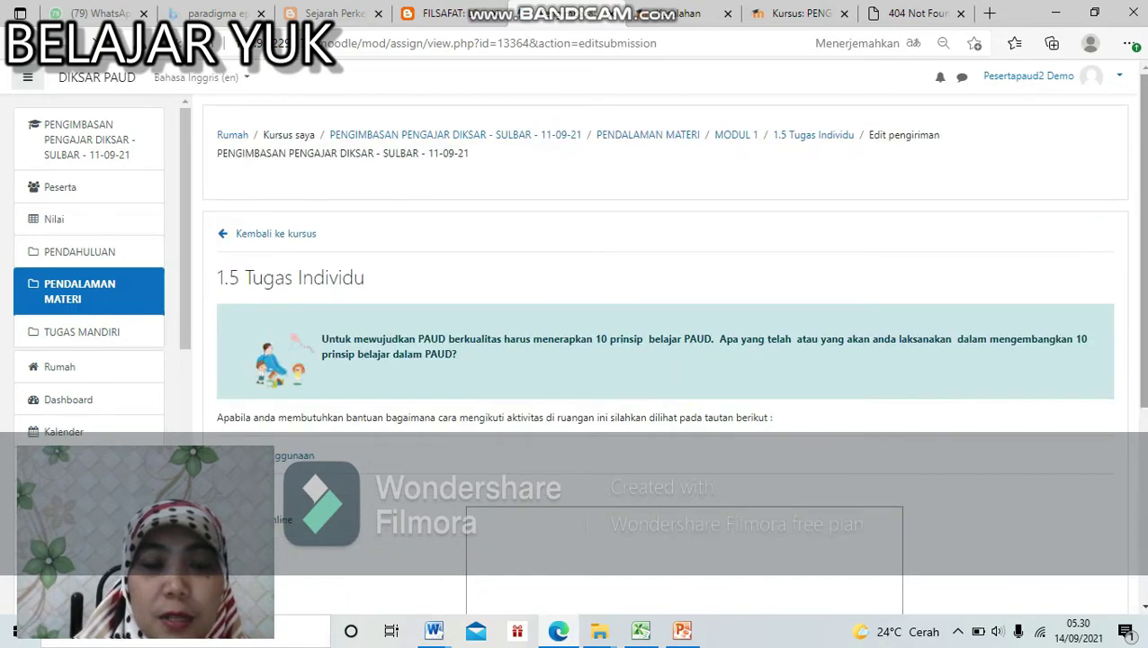
Step: Enter 'Jaw' as the online text answer for 1.5 Tugas Individu and save the submission
scroll(666, 360, "down", 3)
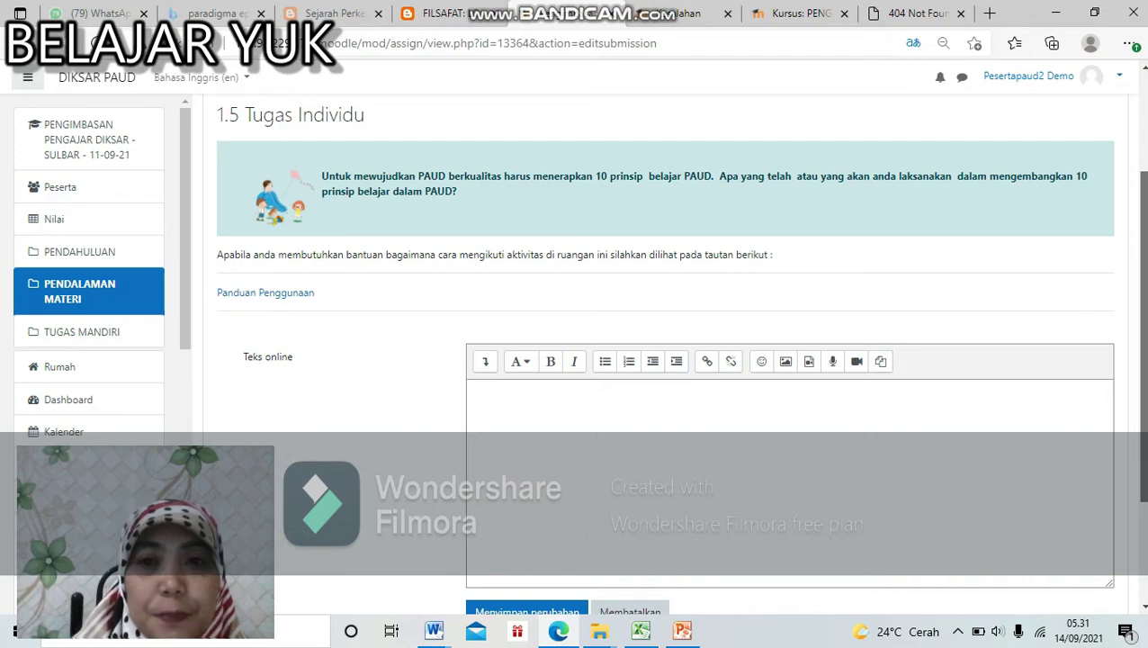
scroll(666, 351, "down", 3)
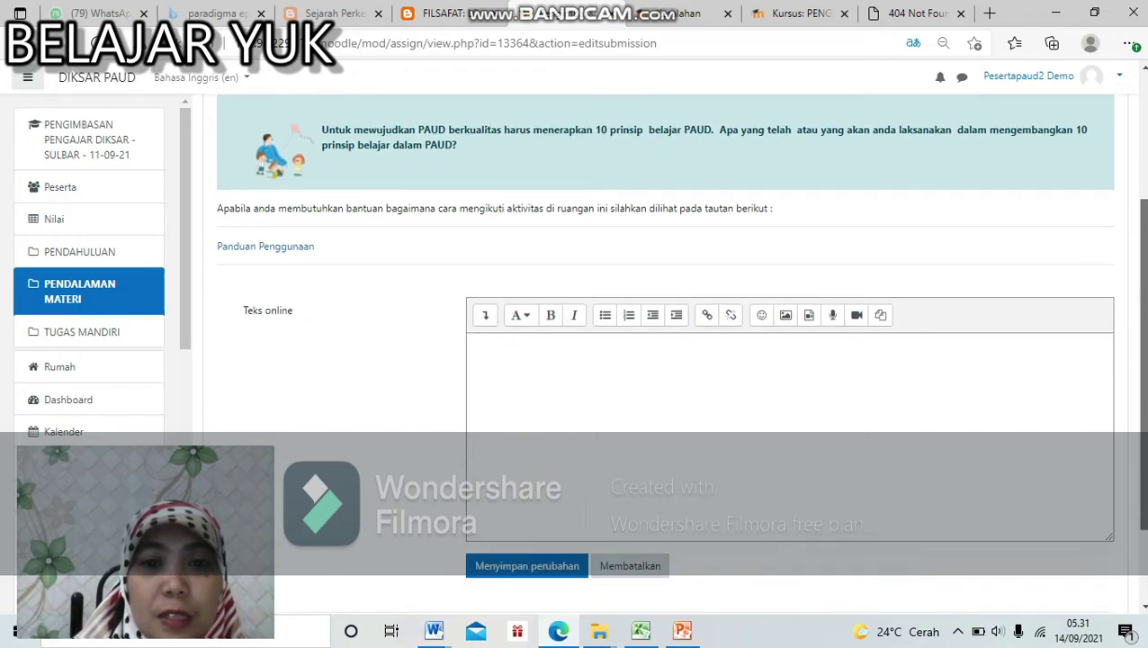
left_click(919, 315)
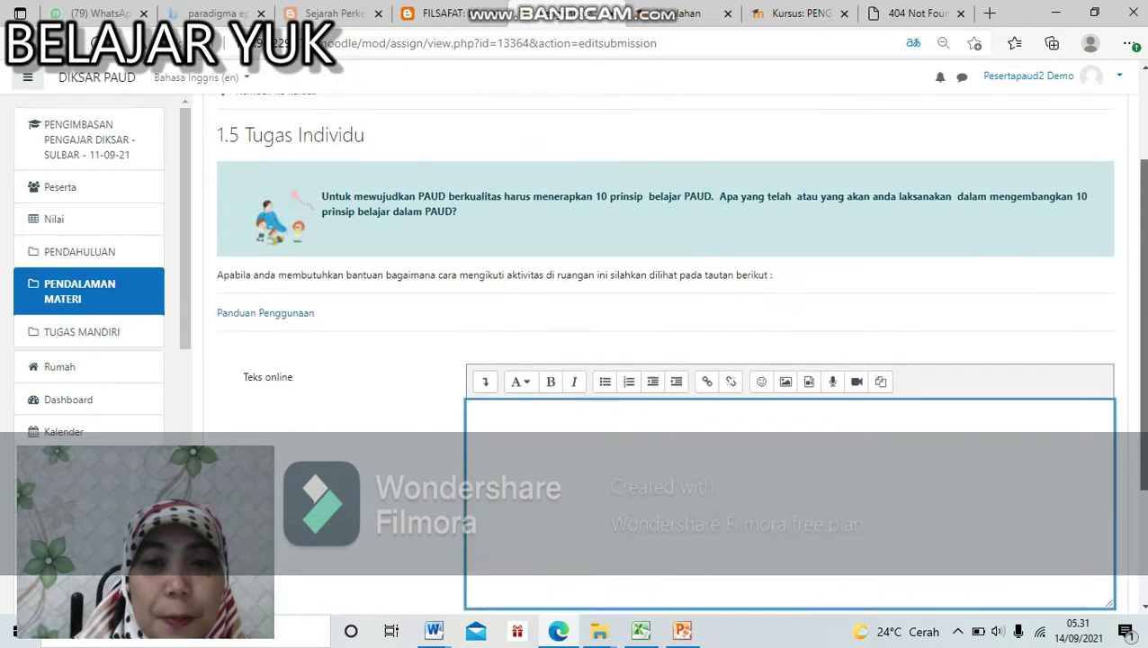
scroll(919, 314, "up", 2)
scroll(666, 351, "down", 1)
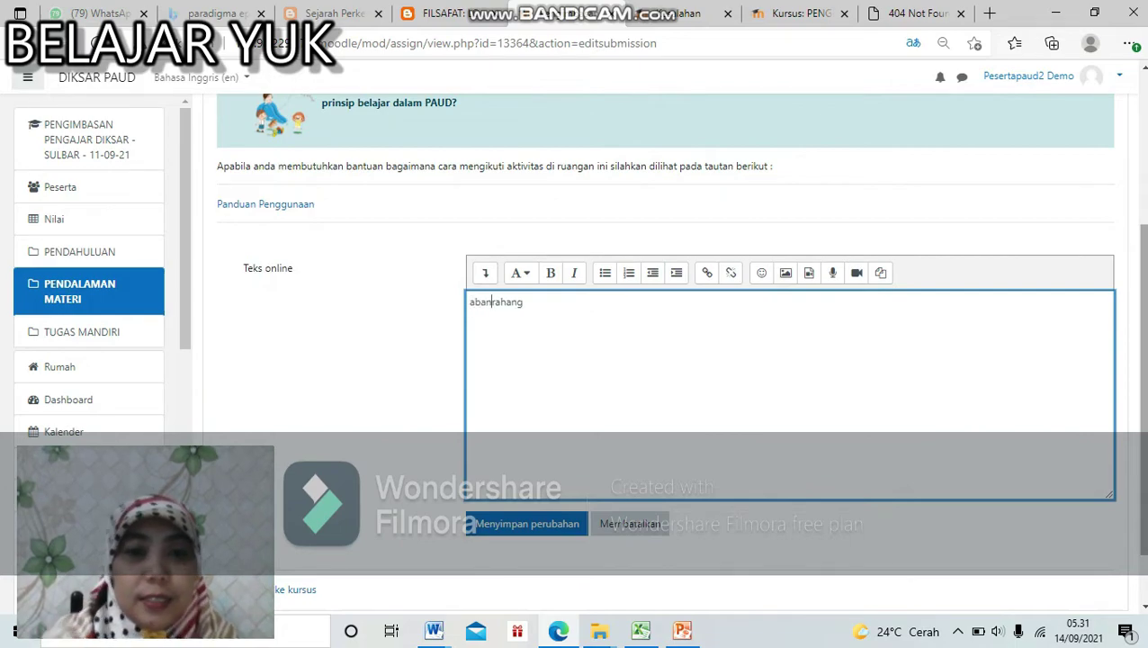
key("BackSpace")
key("BackSpace")
key("BackSpace")
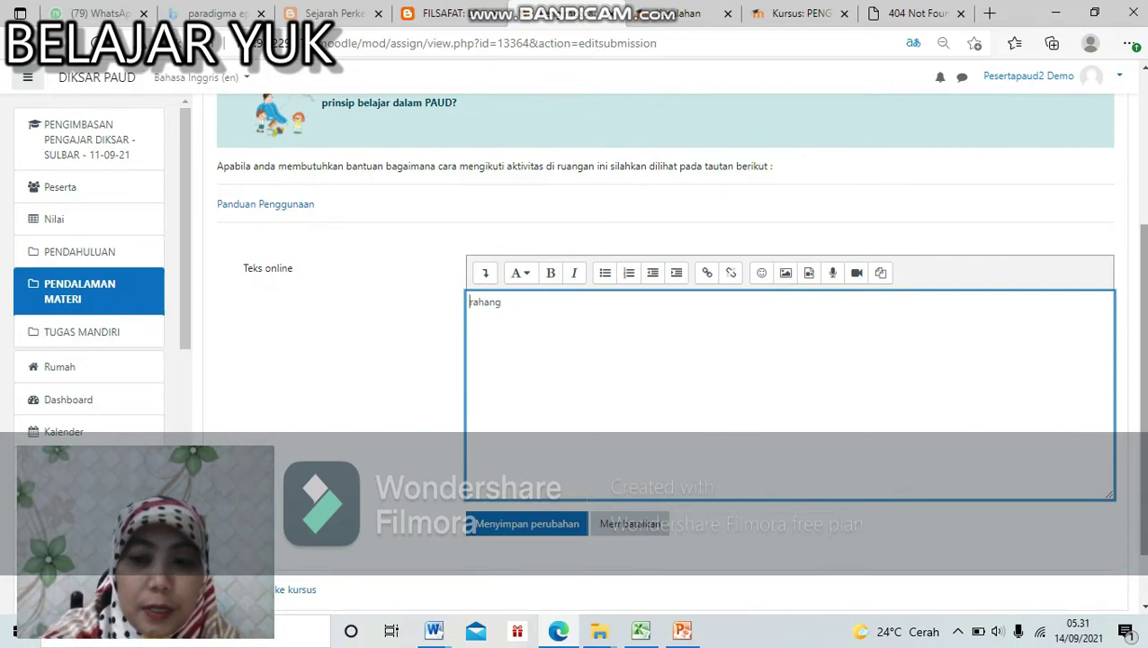
key("Delete")
key("Delete")
key("Delete")
key("Delete")
key("Delete")
key("Delete")
key("Delete")
key("Delete")
key("Delete")
key("Delete")
key("Delete")
key("Delete")
key("Delete")
key("Delete")
key("Delete")
key("Delete")
key("Delete")
key("Delete")
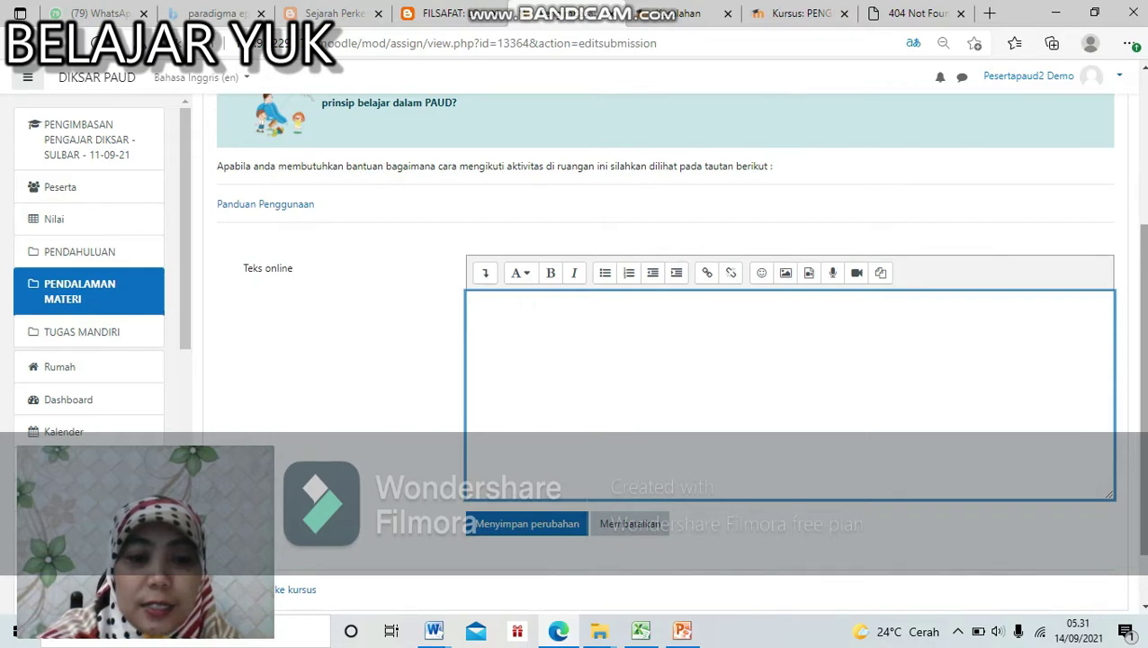
type("Jaw")
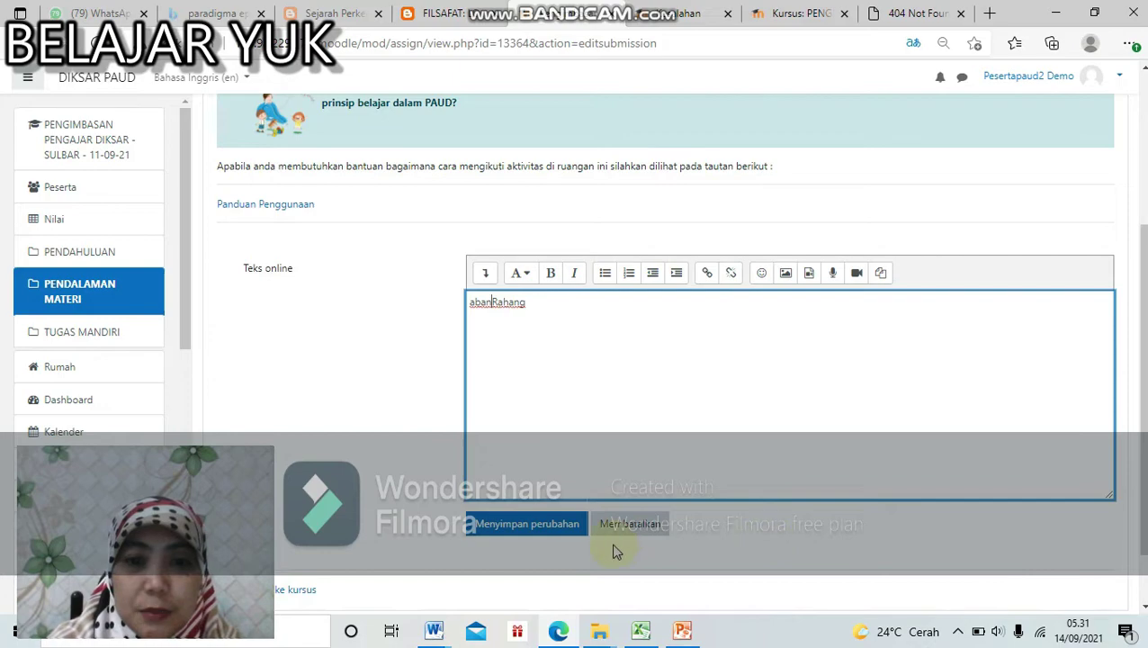
left_click(538, 524)
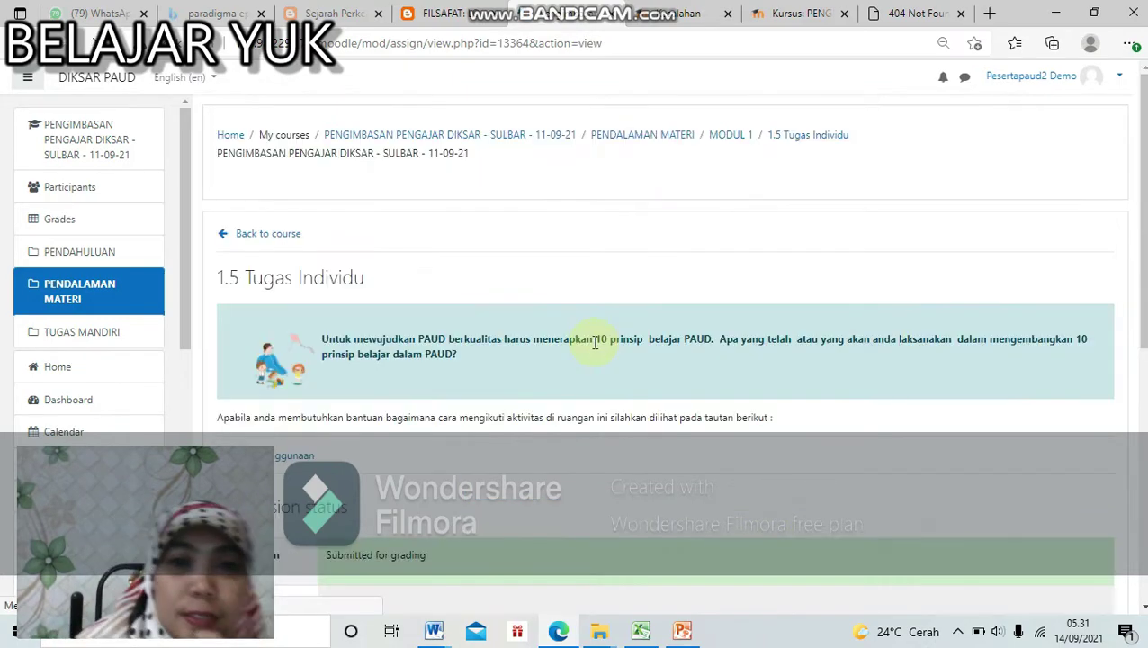
Step: Return to MODUL 1 after the submission and open the 1.6 Reviu Pembelajaran quiz
scroll(666, 351, "down", 5)
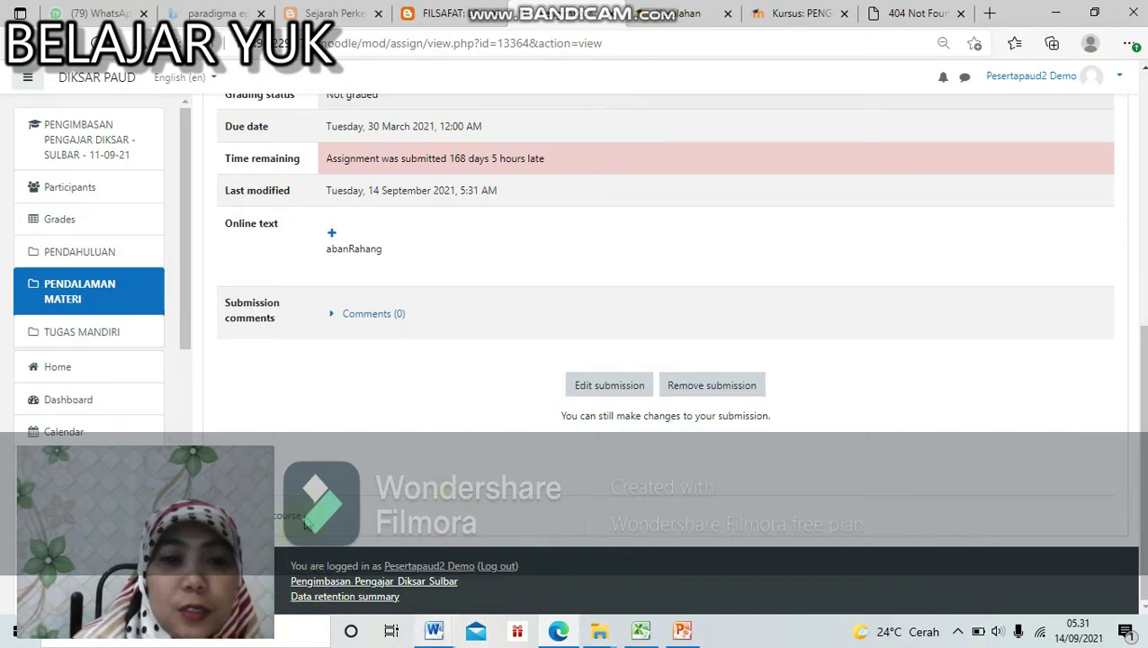
left_click(296, 519)
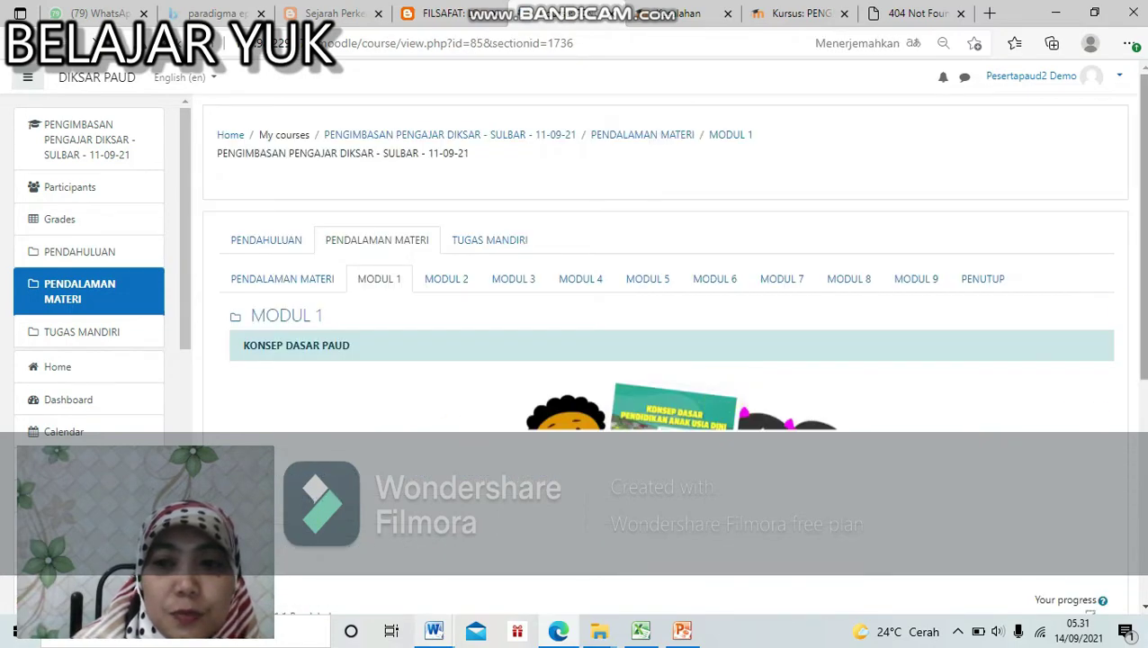
scroll(997, 427, "down", 5)
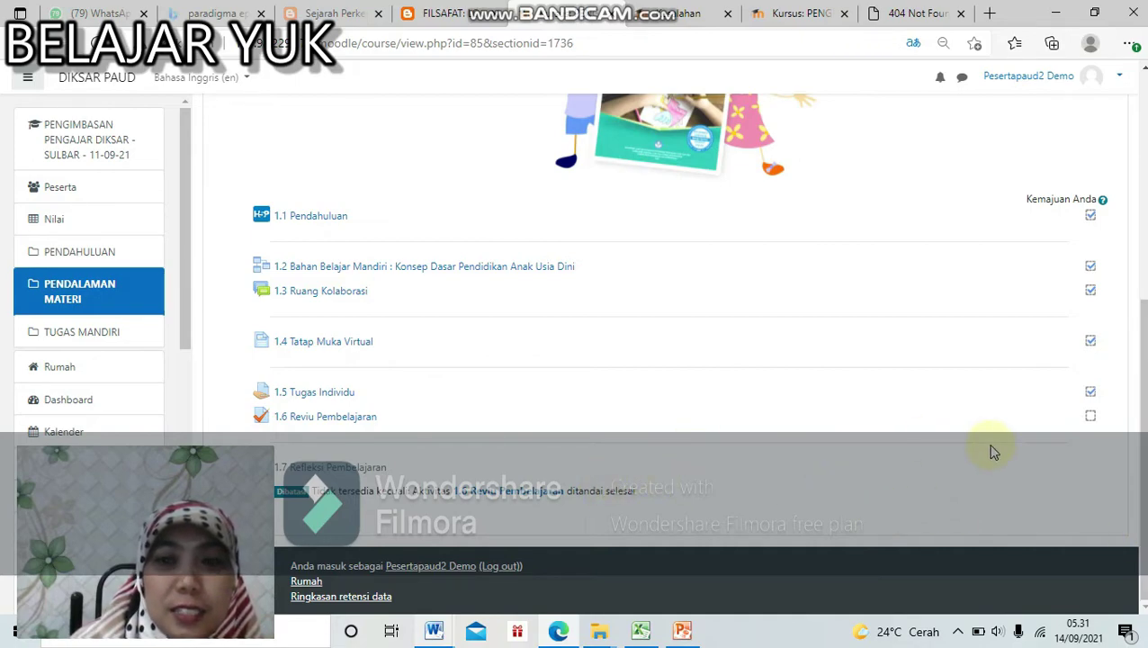
left_click(340, 419)
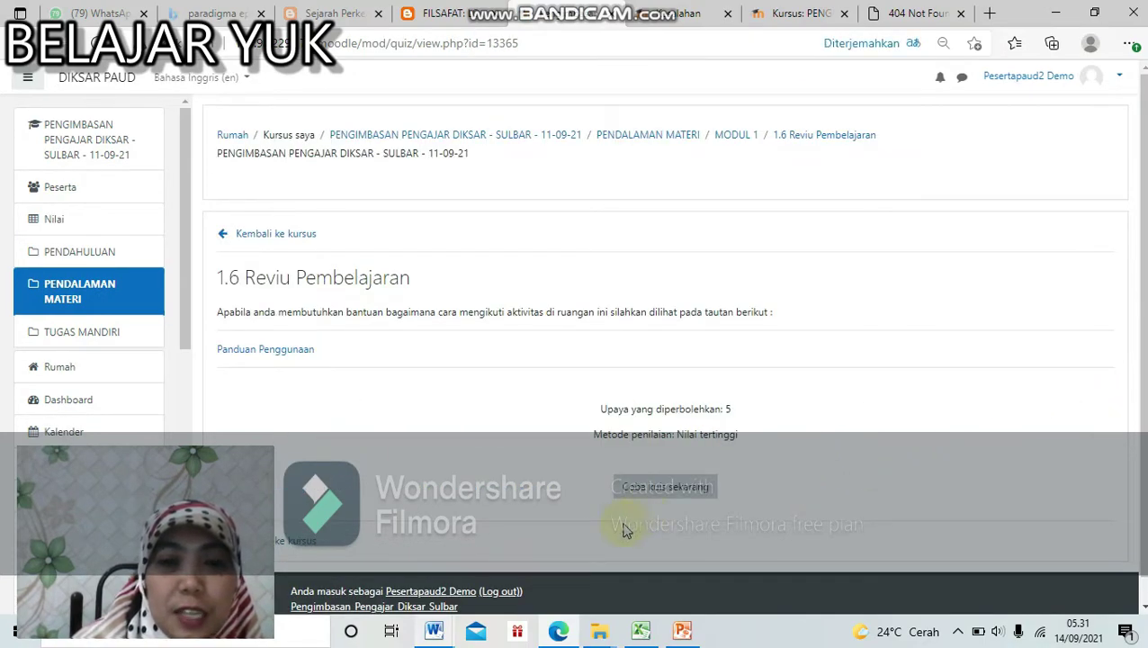
Step: Start a new 1.6 Reviu Pembelajaran attempt, answering c for question 1 and True for question 2
left_click(671, 486)
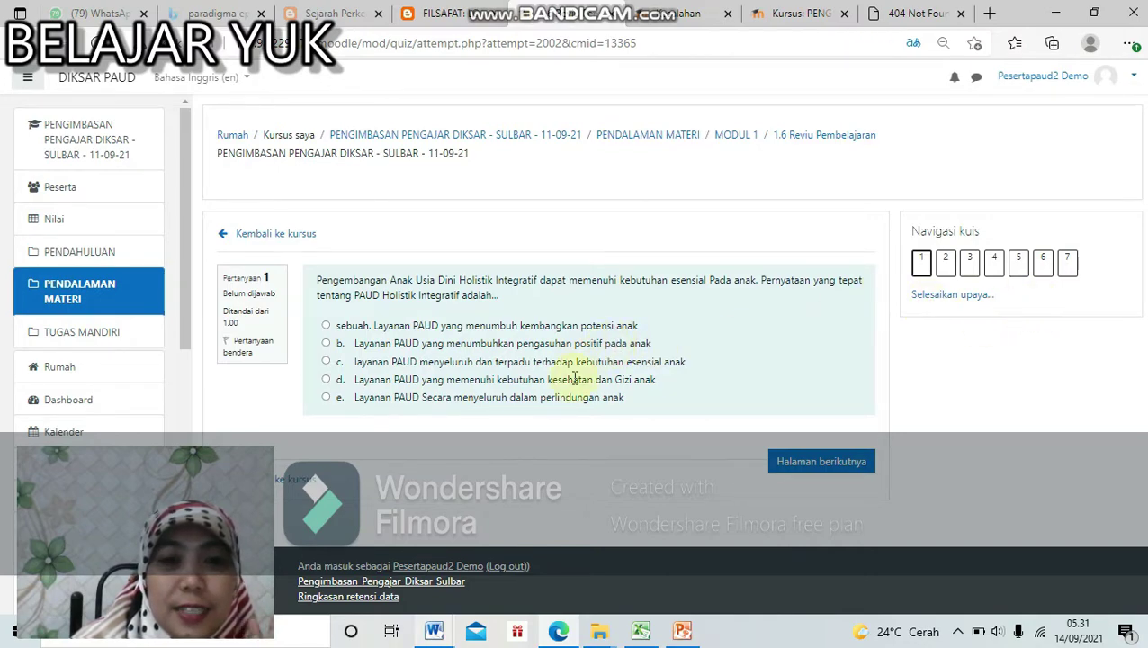
left_click(326, 362)
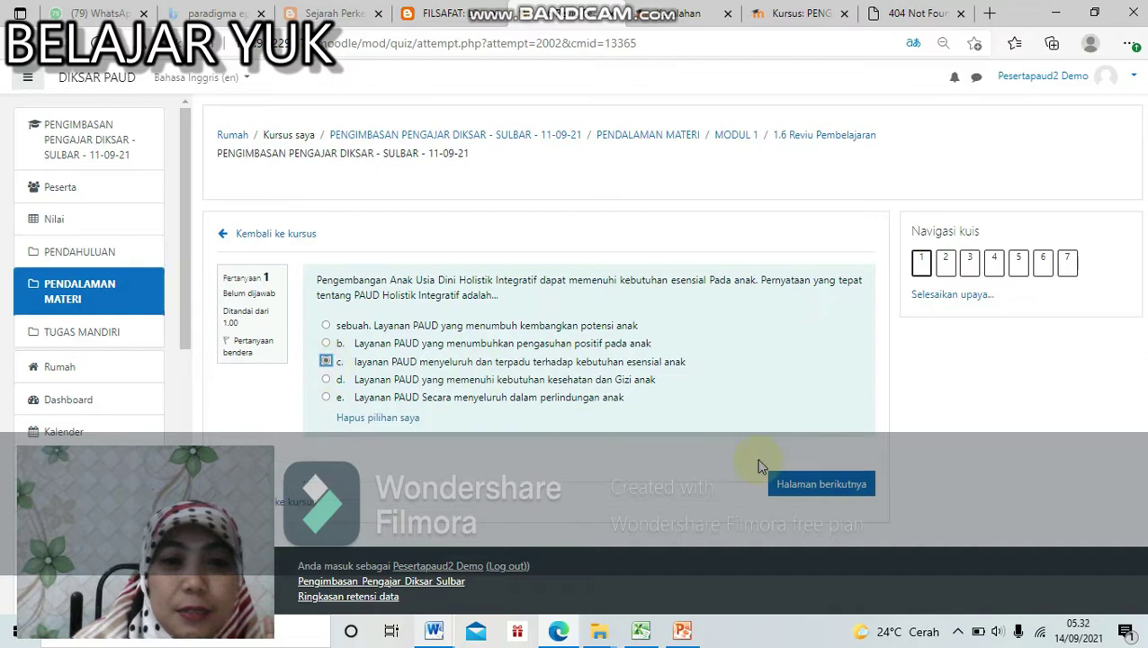
left_click(867, 490)
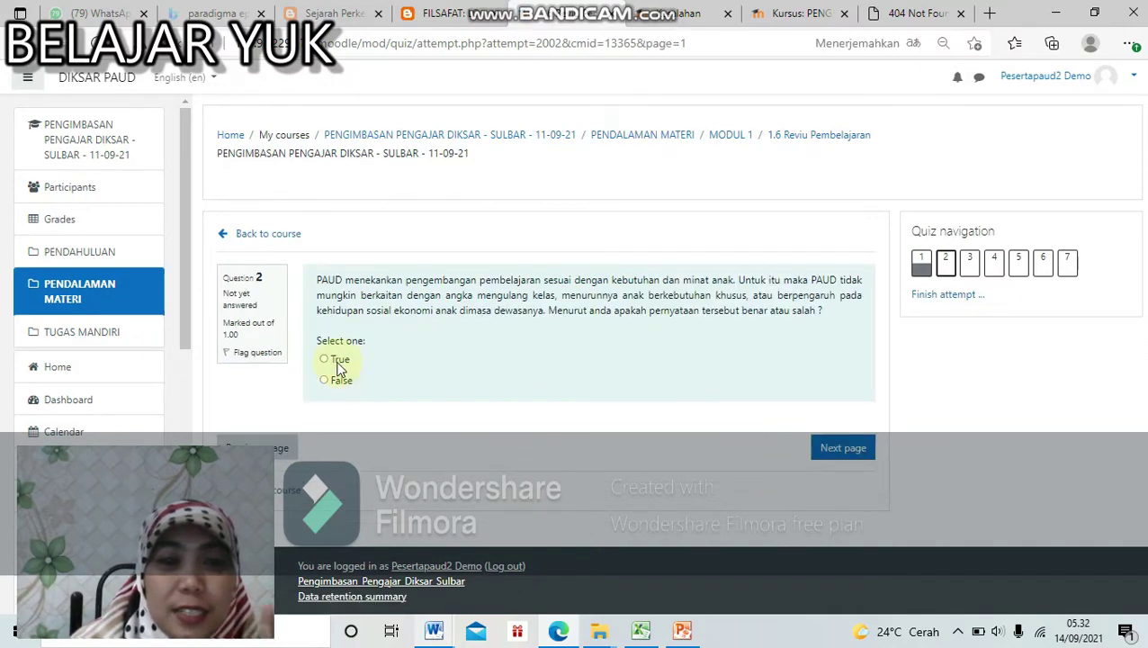
left_click(337, 362)
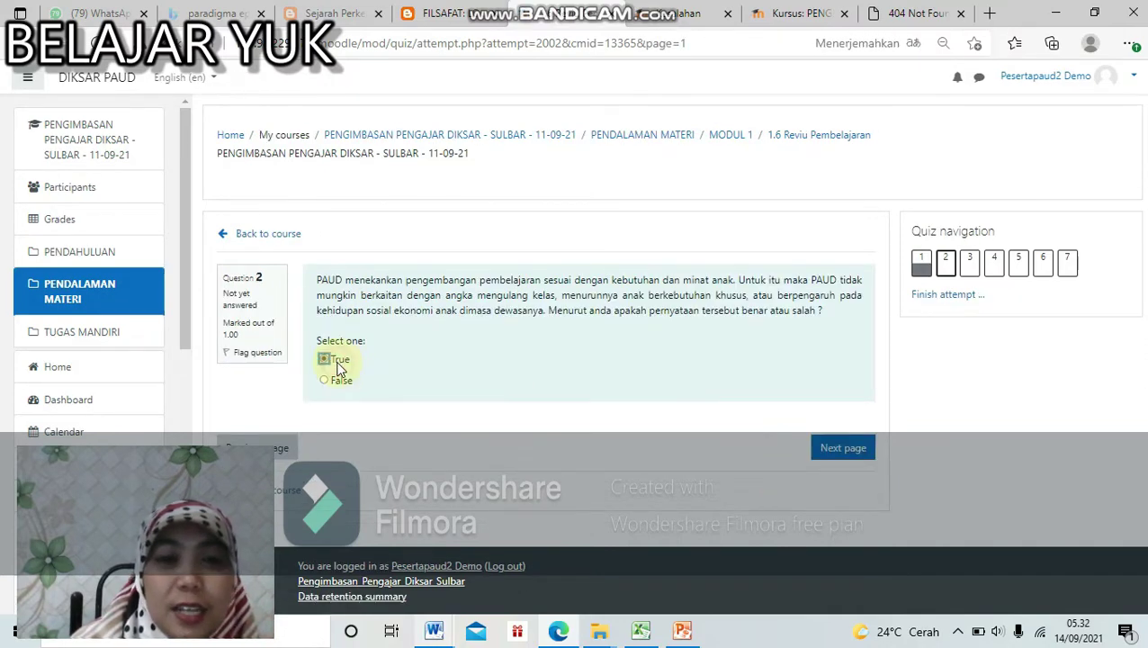
left_click(855, 457)
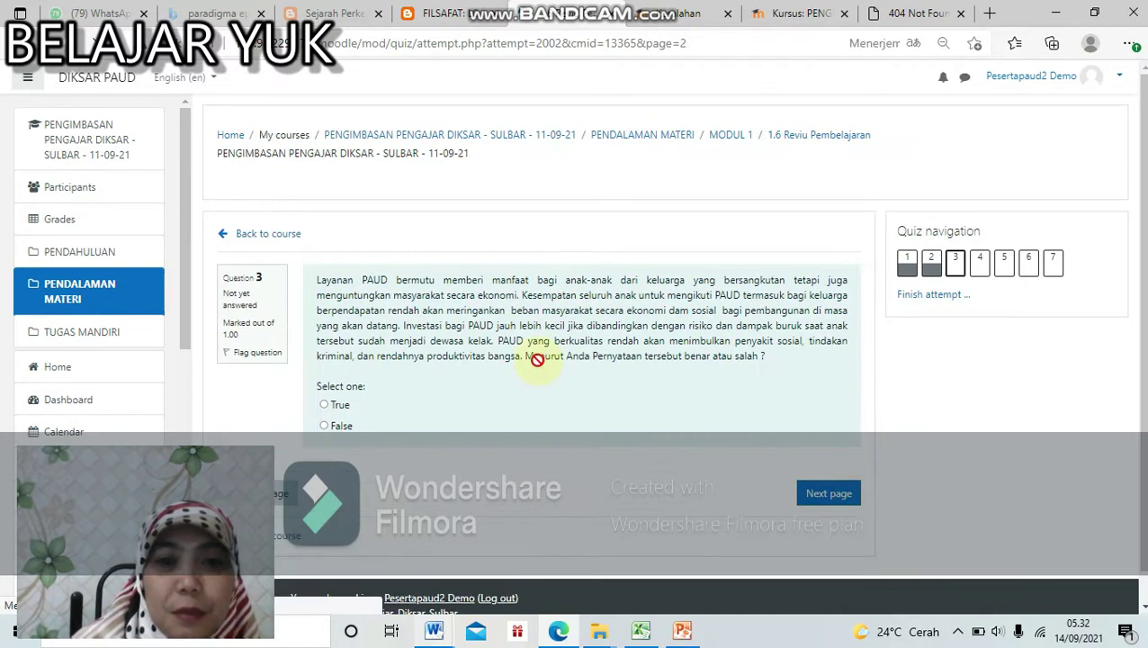
Step: Answer Benar for question 3, advance to question 4, and return to MODUL 1
left_click(330, 410)
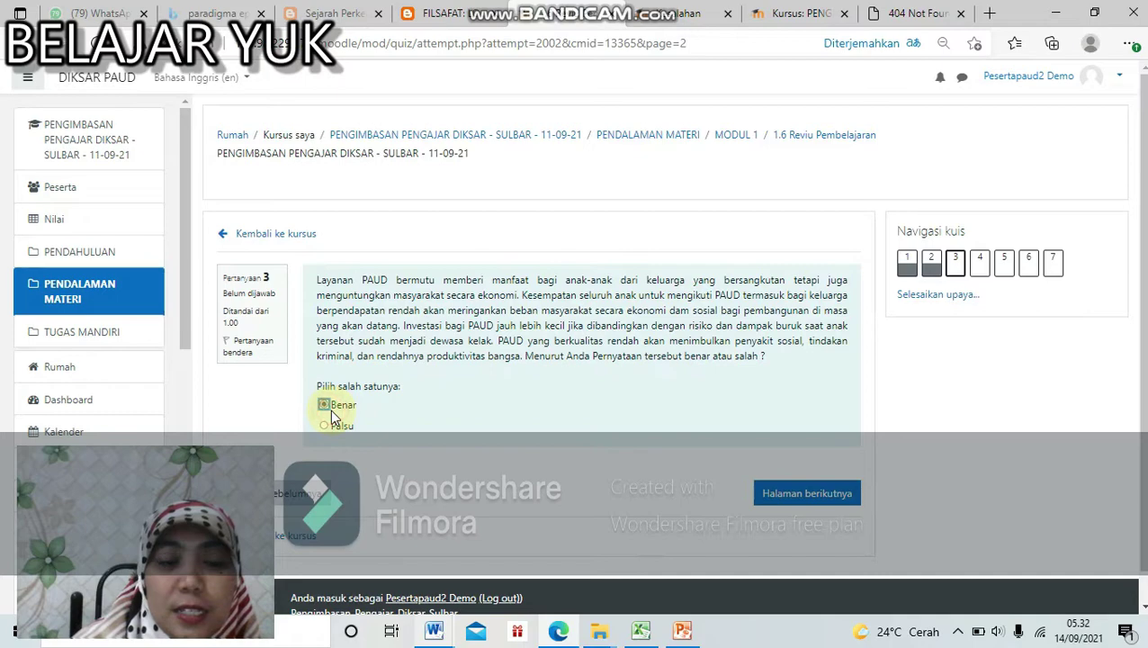
left_click(765, 493)
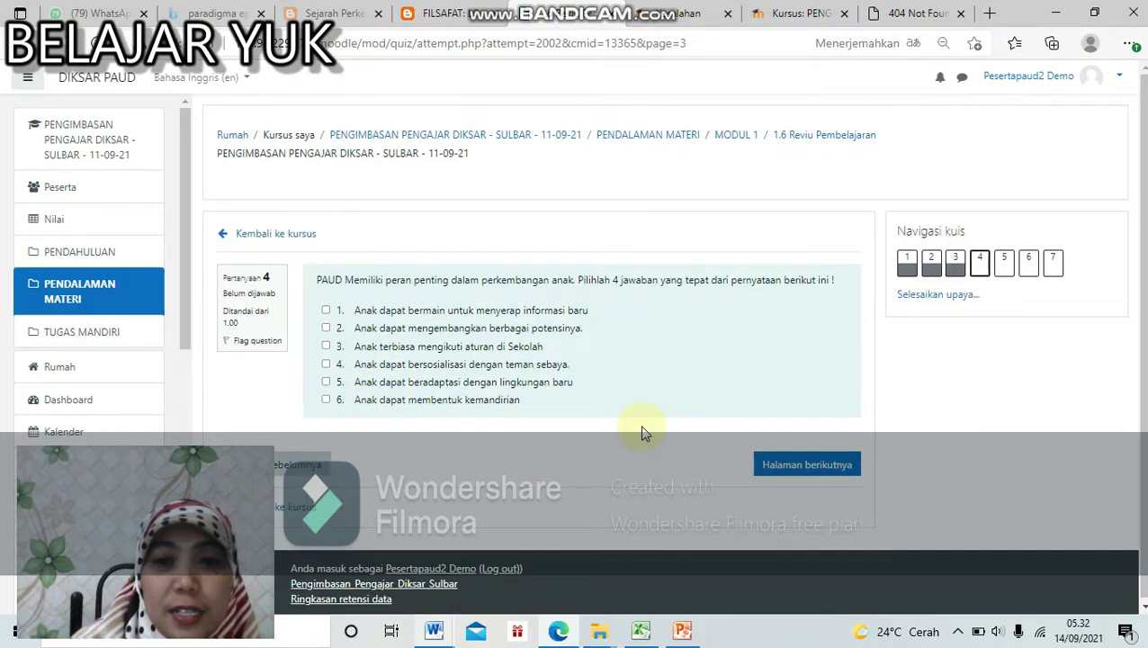
left_click(313, 508)
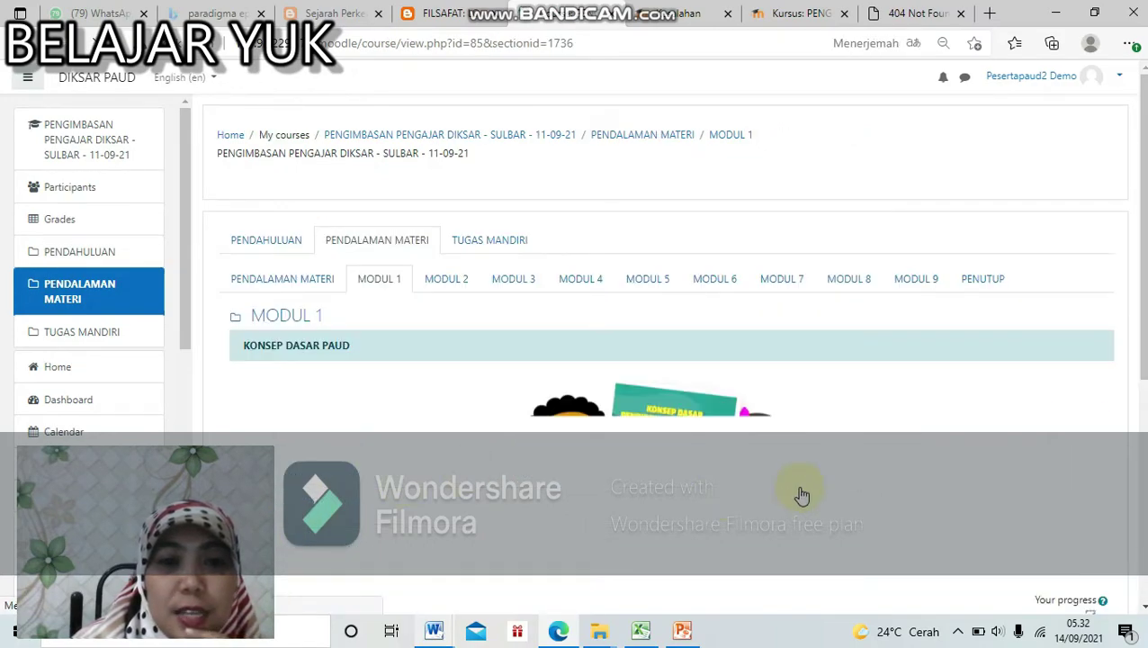
Step: Reopen 1.6 Reviu Pembelajaran and resume the unfinished attempt
scroll(1118, 385, "down", 5)
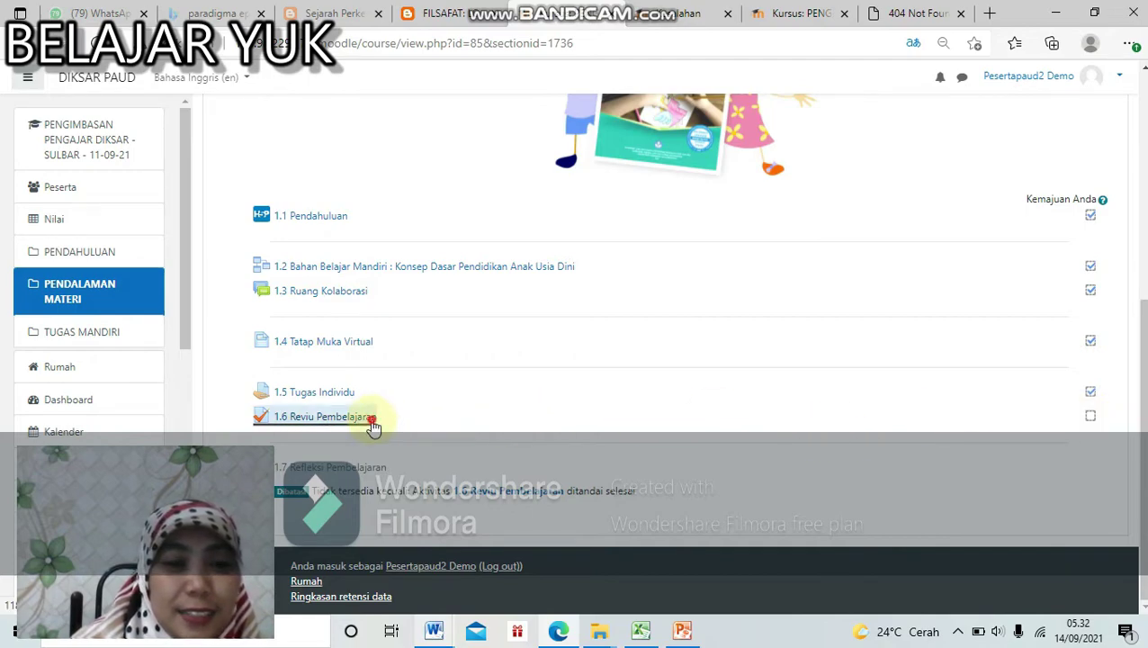
left_click(326, 416)
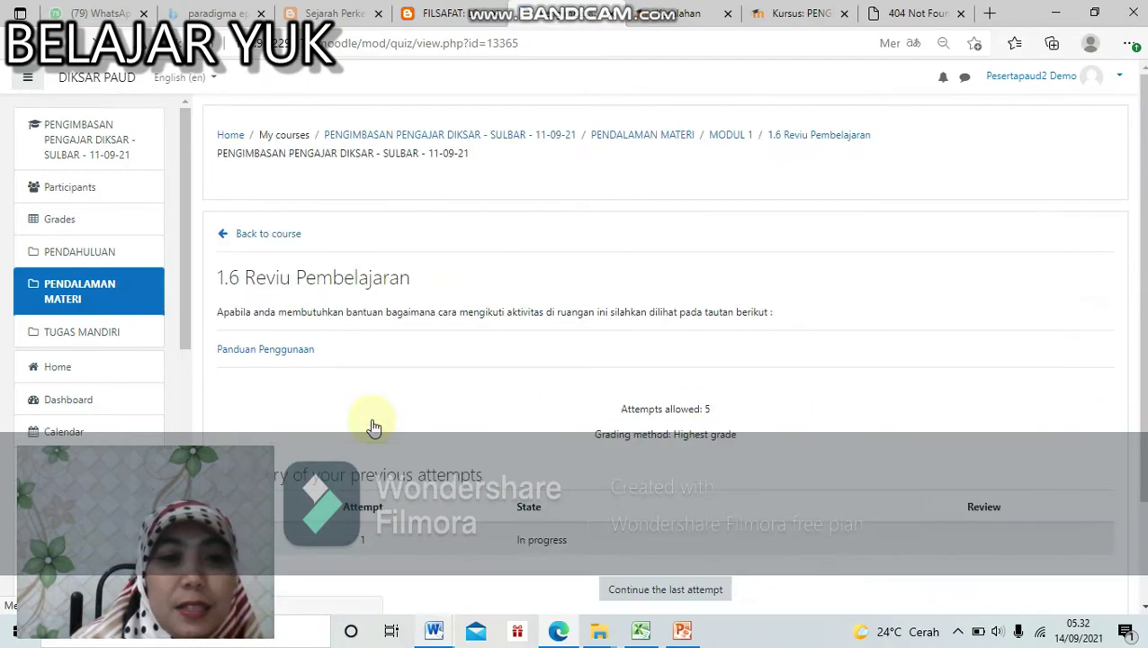
scroll(854, 562, "down", 2)
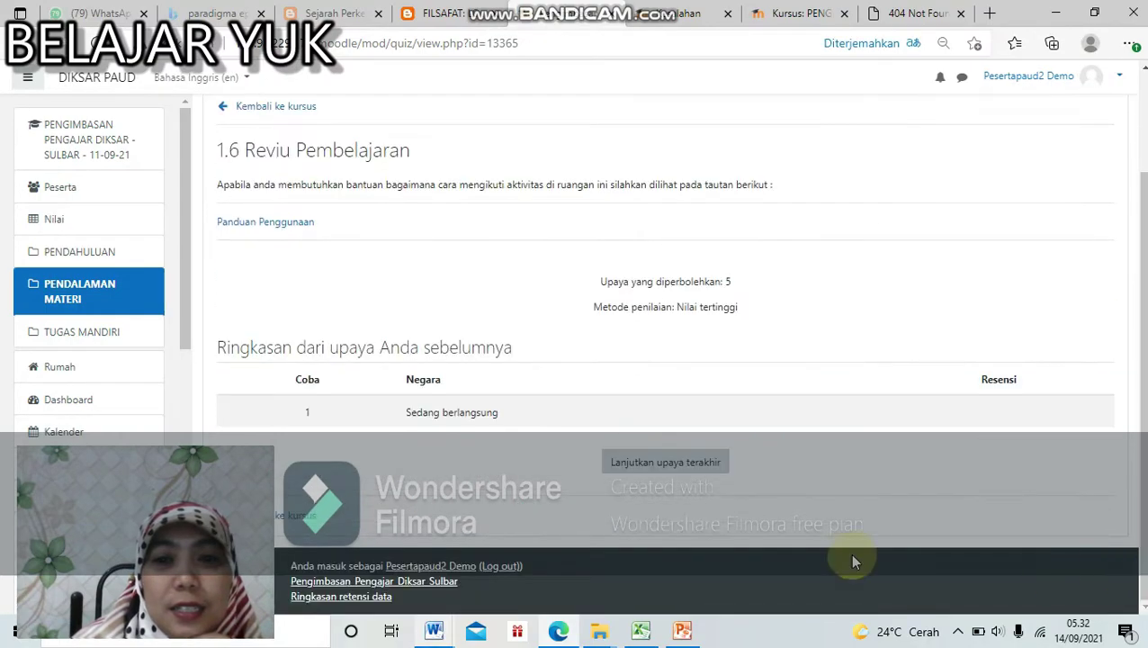
left_click(698, 475)
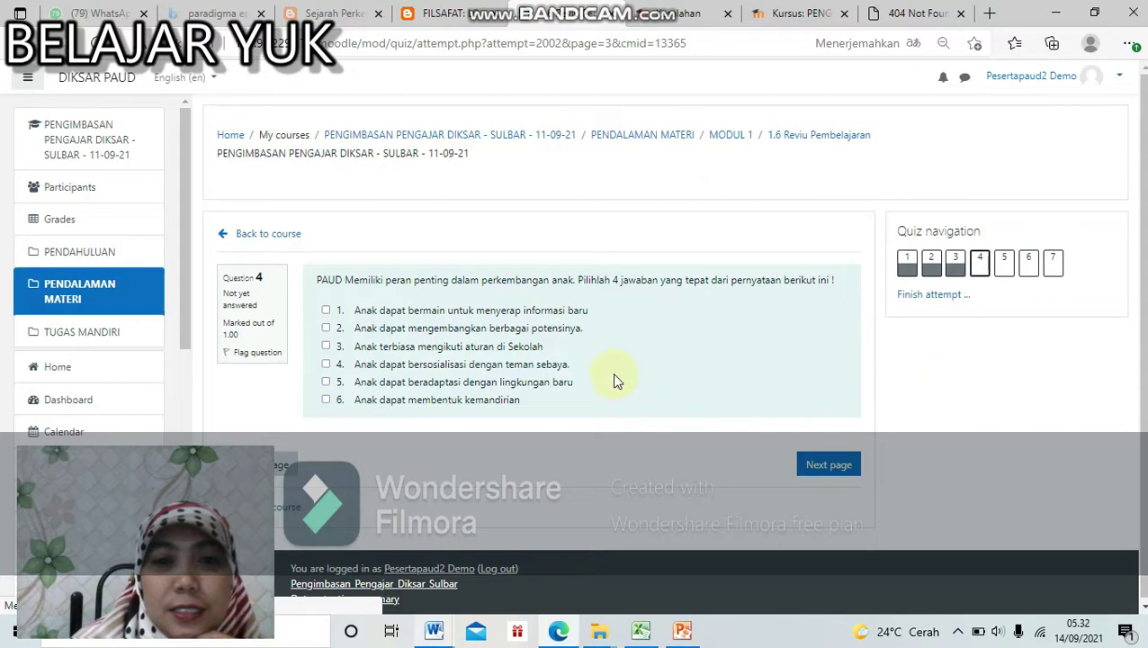
Step: Answer questions 4–7 with option 4, option 2, c and b
left_click(550, 371)
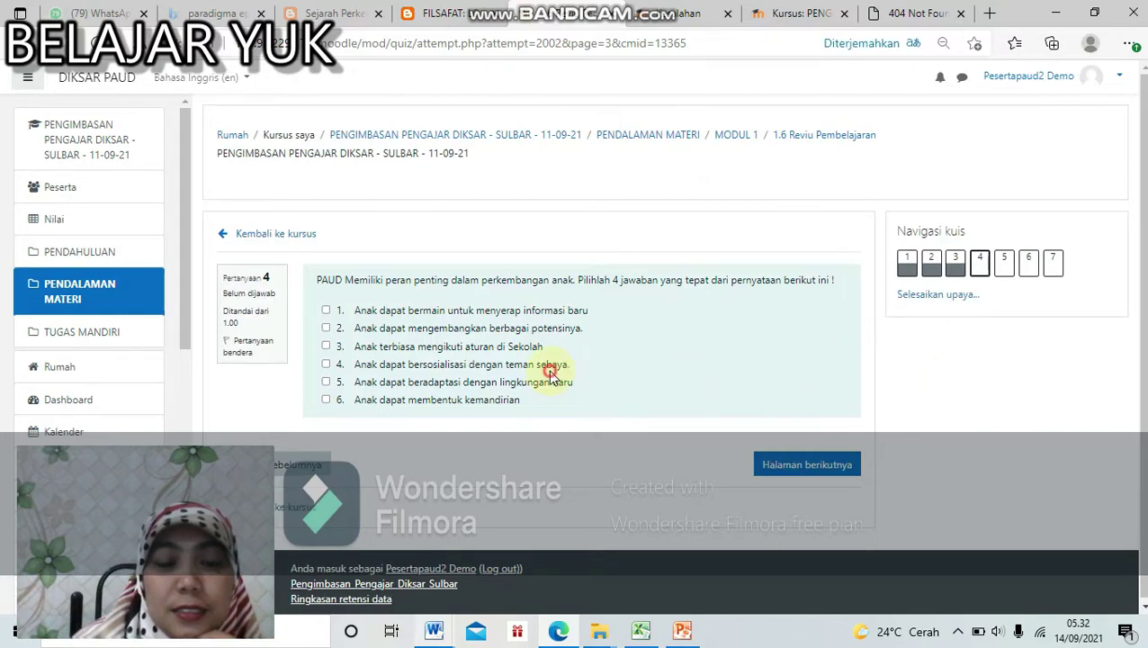
left_click(769, 462)
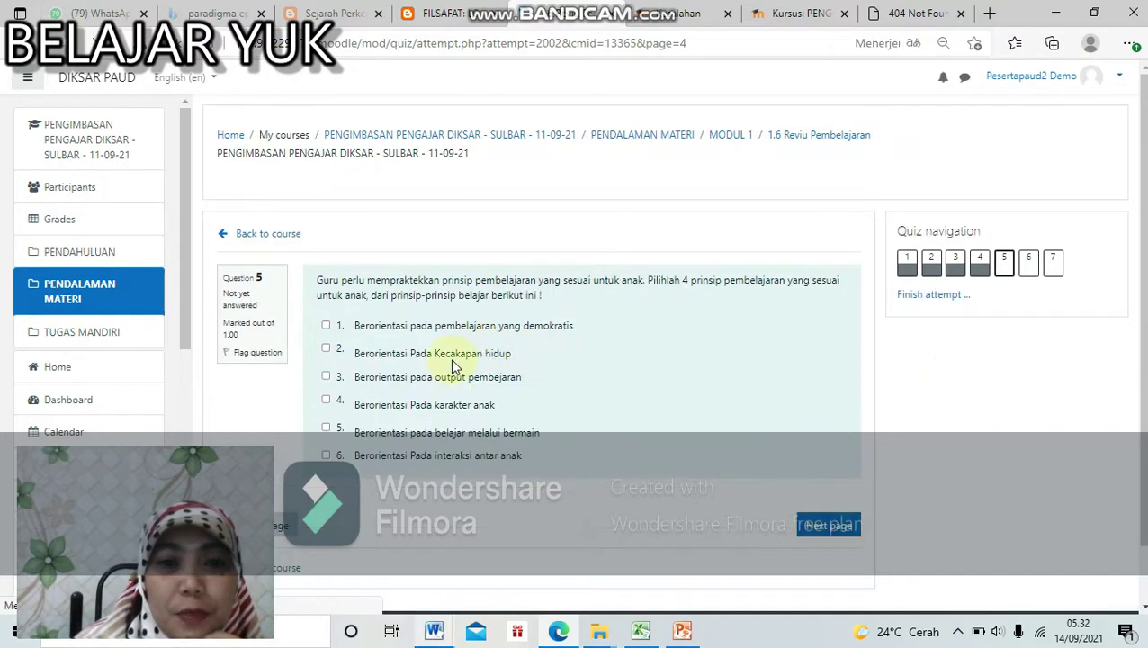
left_click(450, 354)
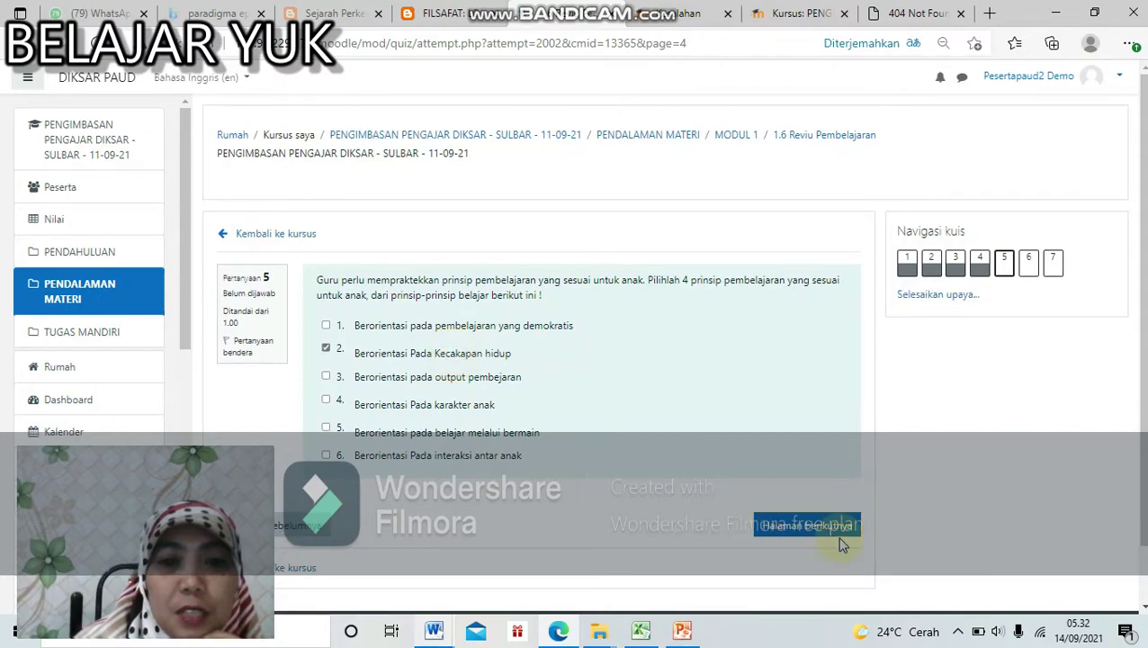
left_click(819, 524)
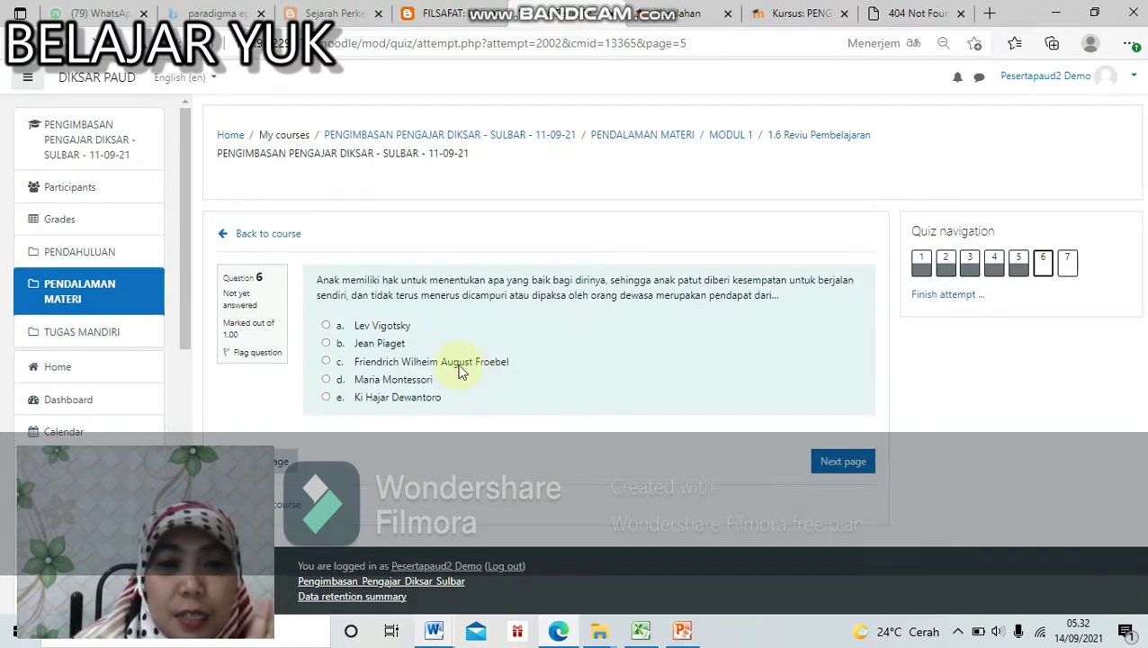
left_click(325, 363)
left_click(807, 478)
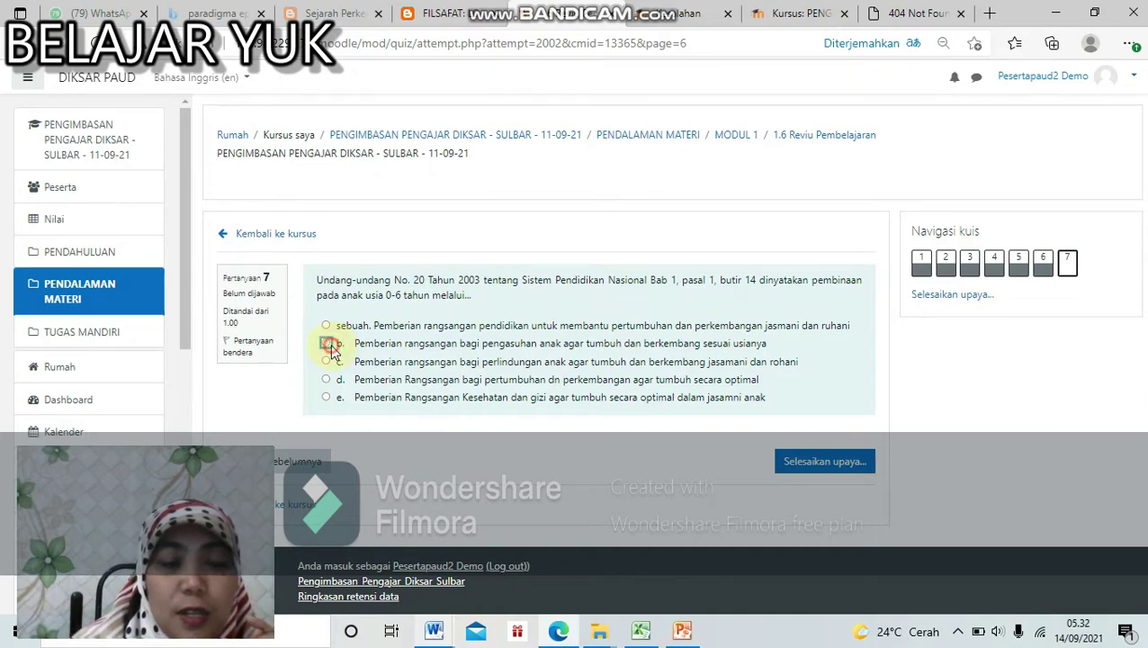
left_click(327, 344)
Step: Submit and confirm the attempt for a 2.50/7.00 score, then return to MODUL 1
left_click(810, 498)
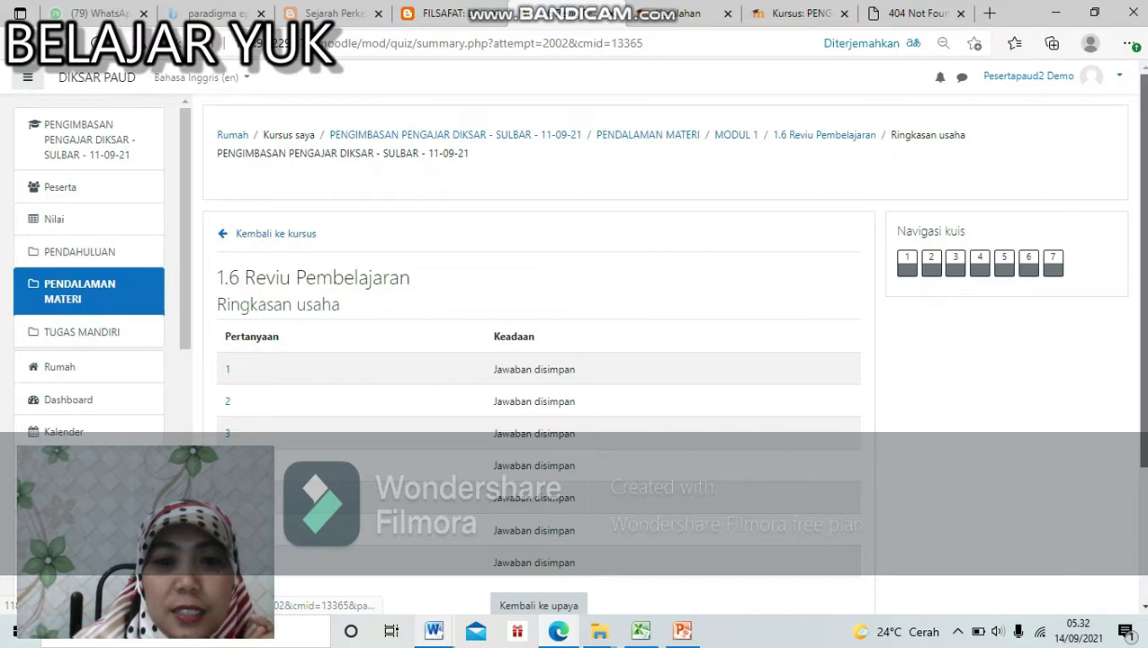
scroll(540, 360, "down", 3)
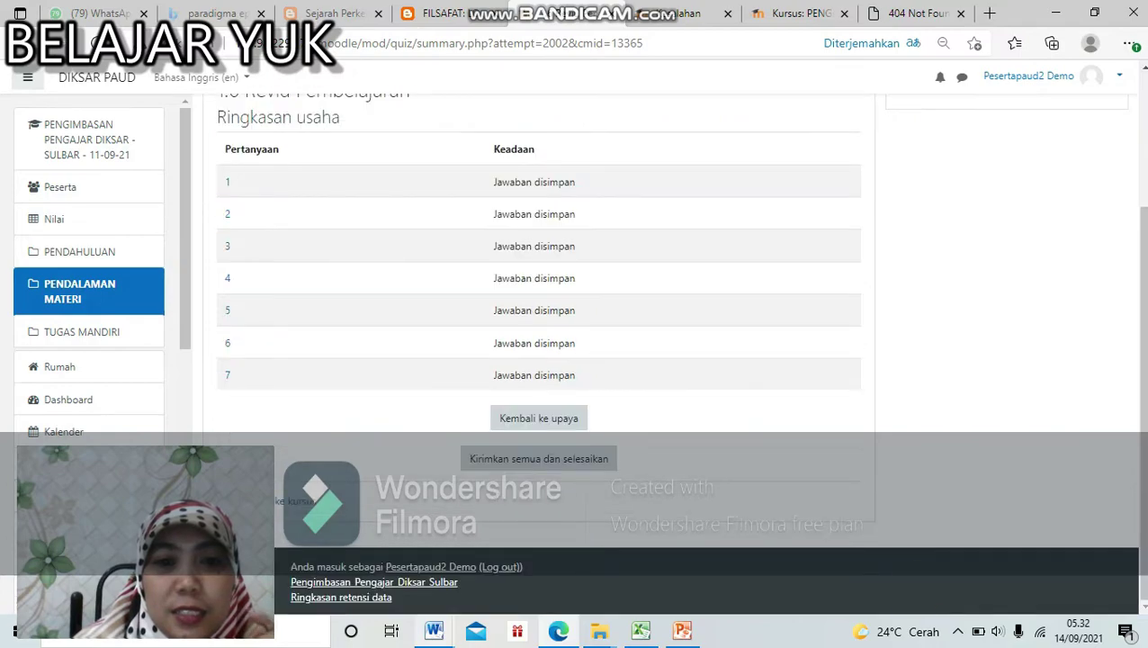
left_click(560, 469)
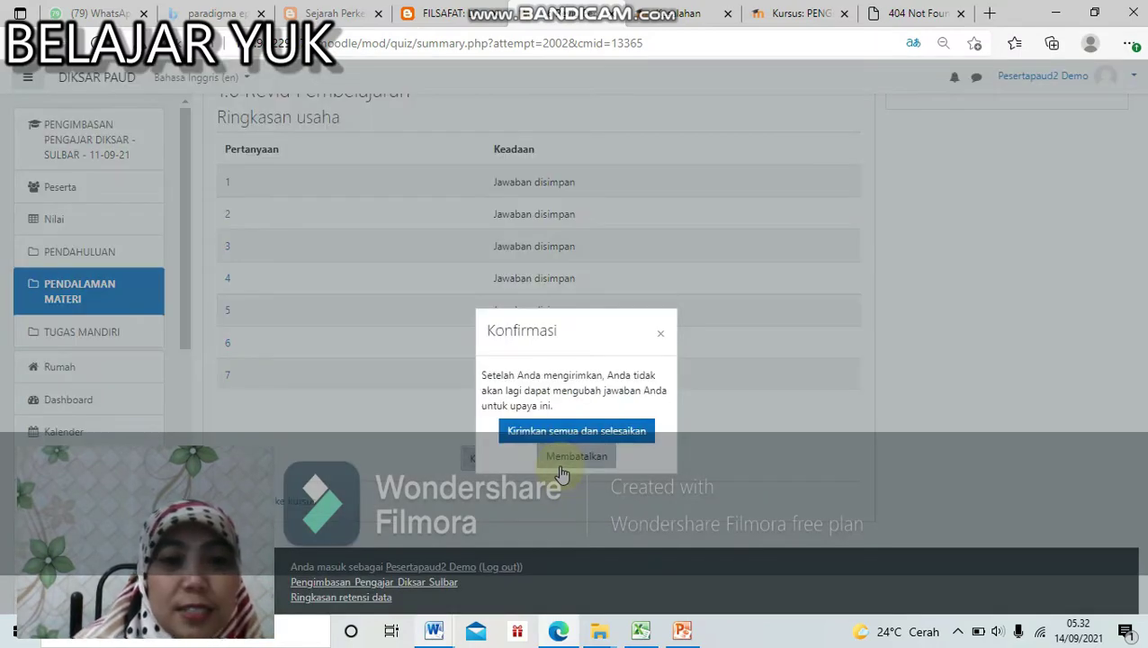
left_click(581, 431)
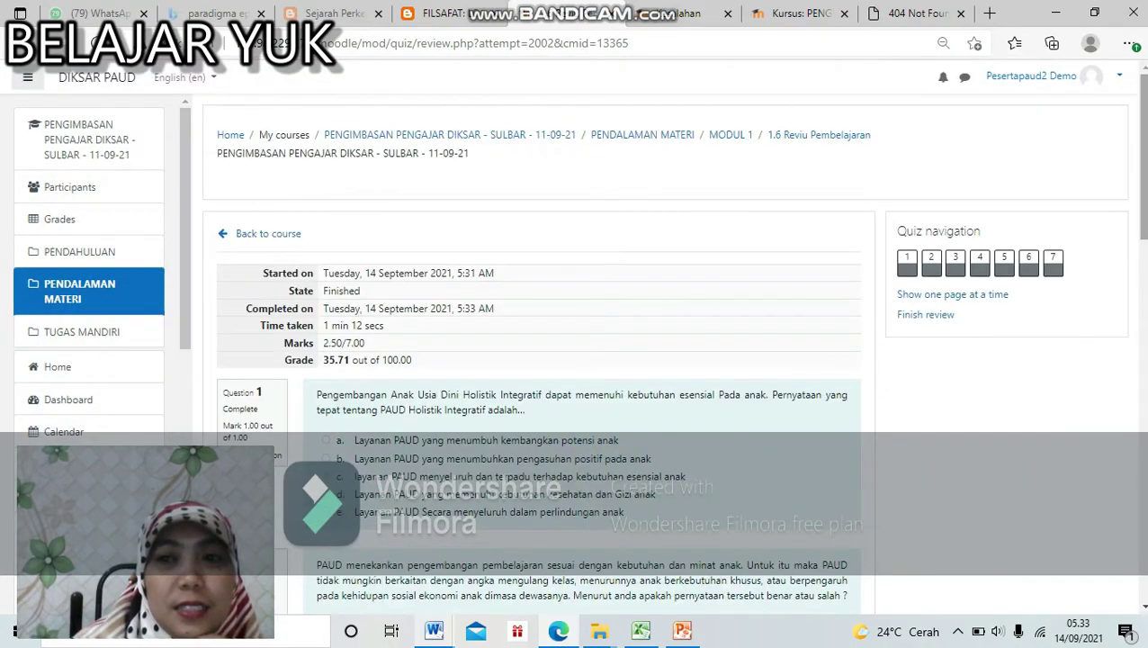
left_click(1141, 315)
left_click(1139, 209)
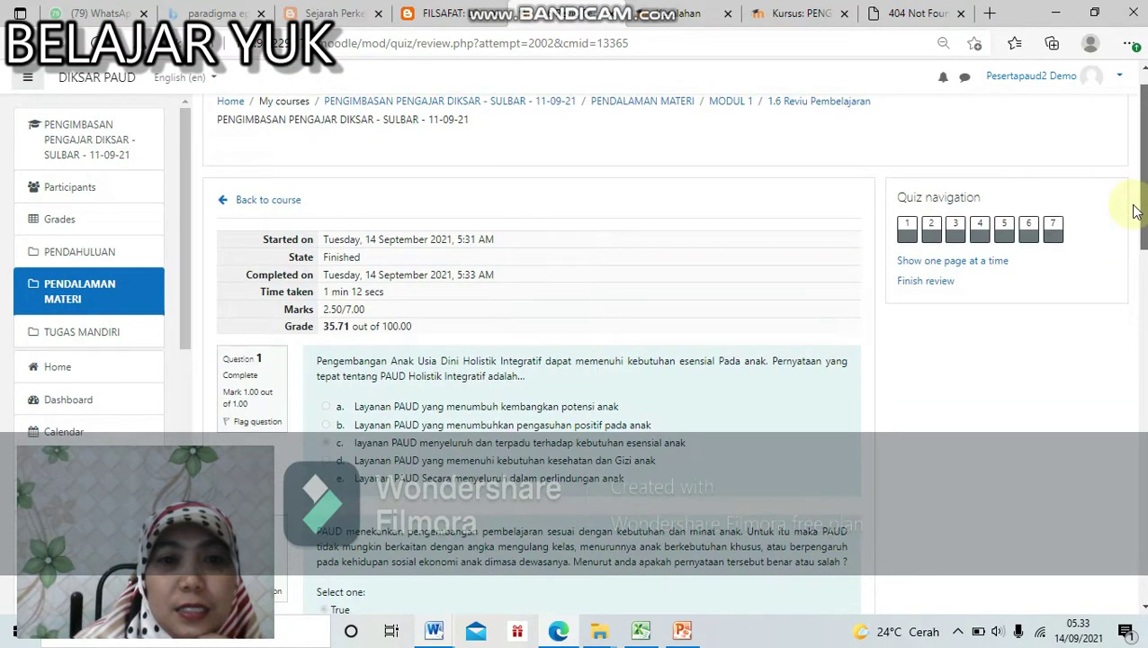
left_click_drag(1138, 209, 1136, 567)
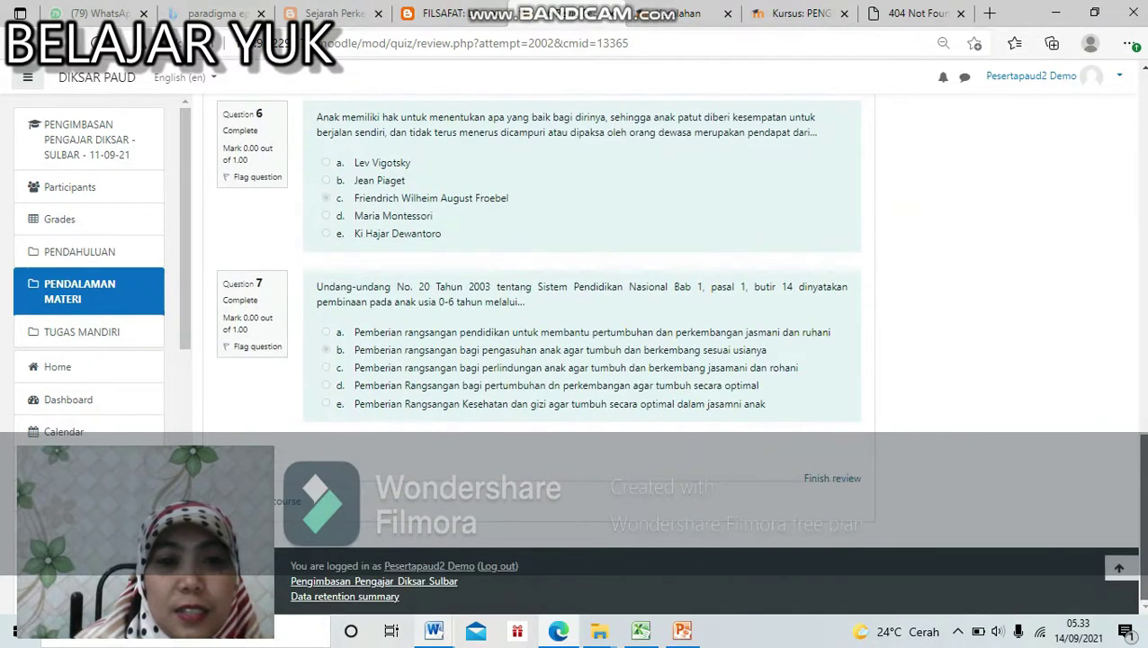
left_click(295, 507)
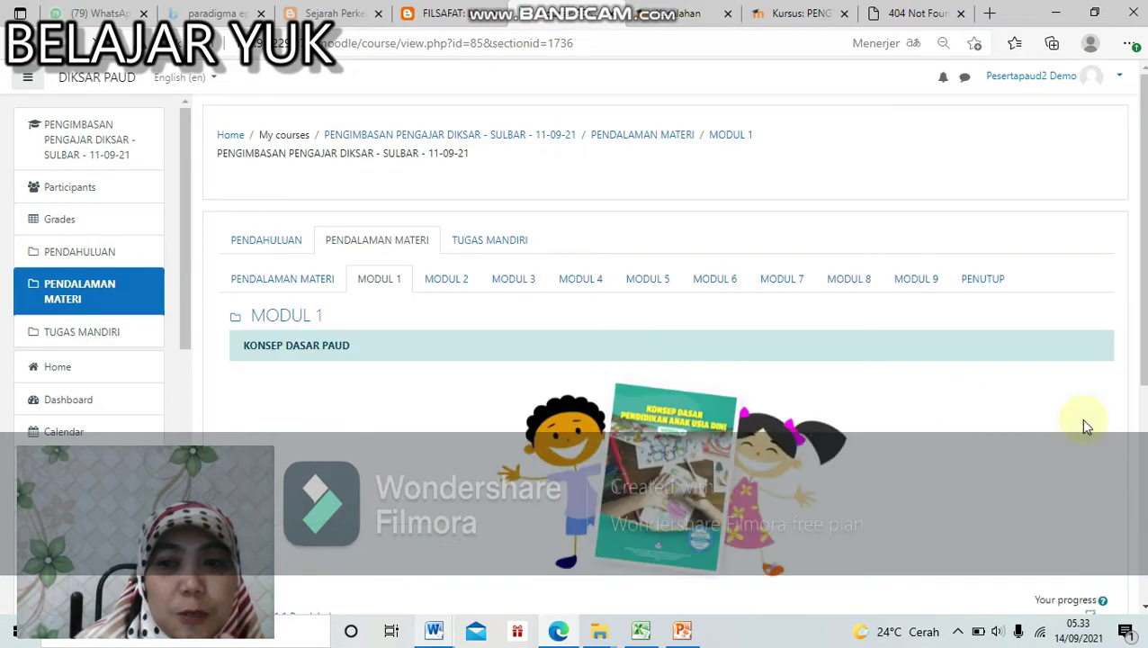
Step: Scroll the MODUL 1 activity list and open the 1.7 Refleksi Pembelajaran questionnaire
scroll(1085, 423, "down", 4)
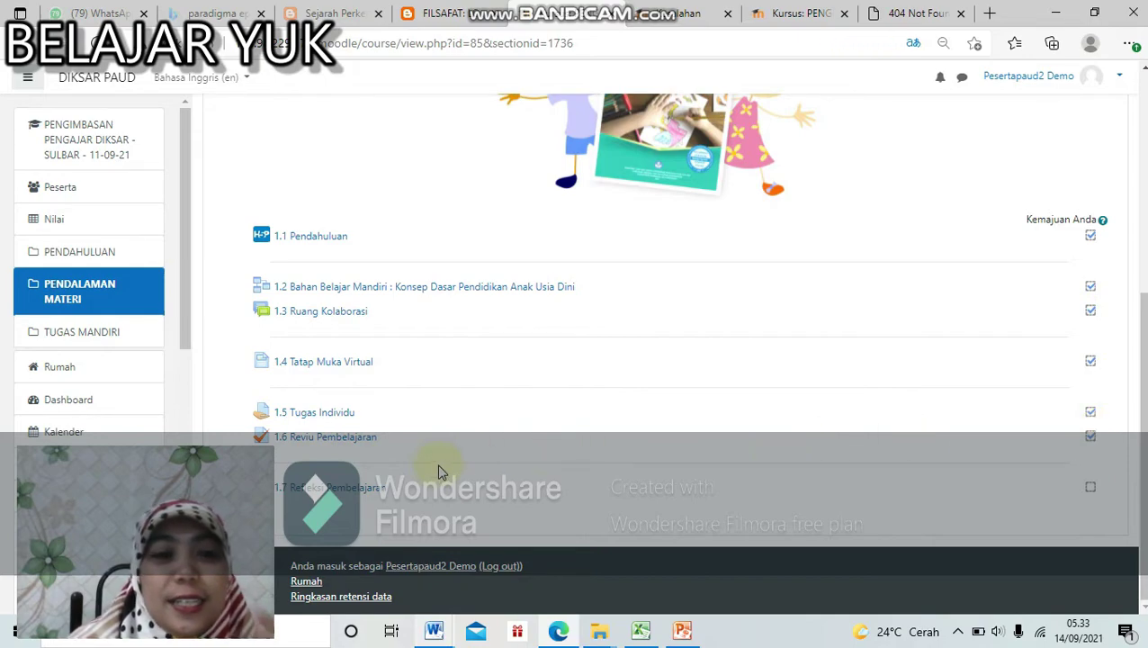
left_click(378, 490)
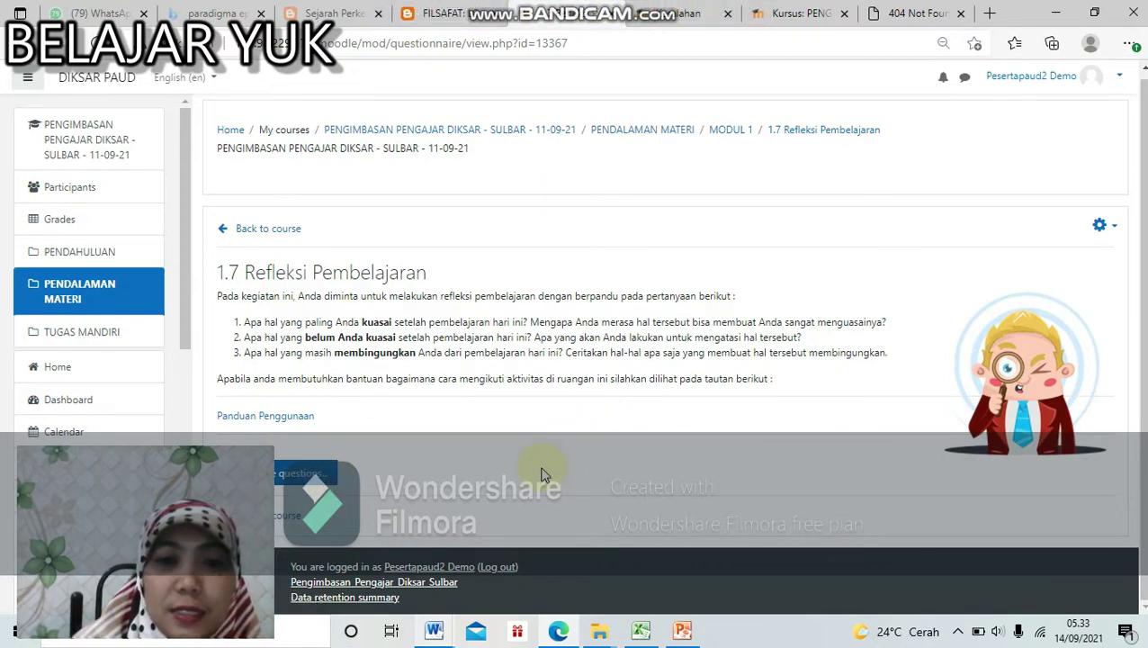
Step: Start the reflection questionnaire and answer question 1 with 'sebuah'
left_click(315, 473)
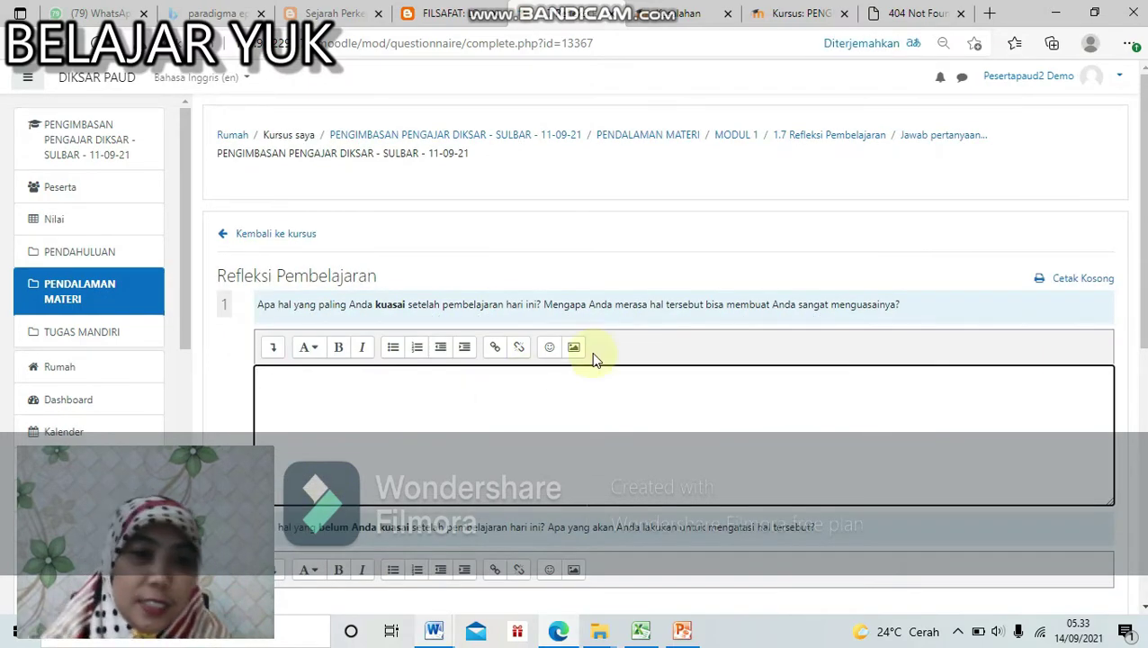
scroll(594, 358, "down", 3)
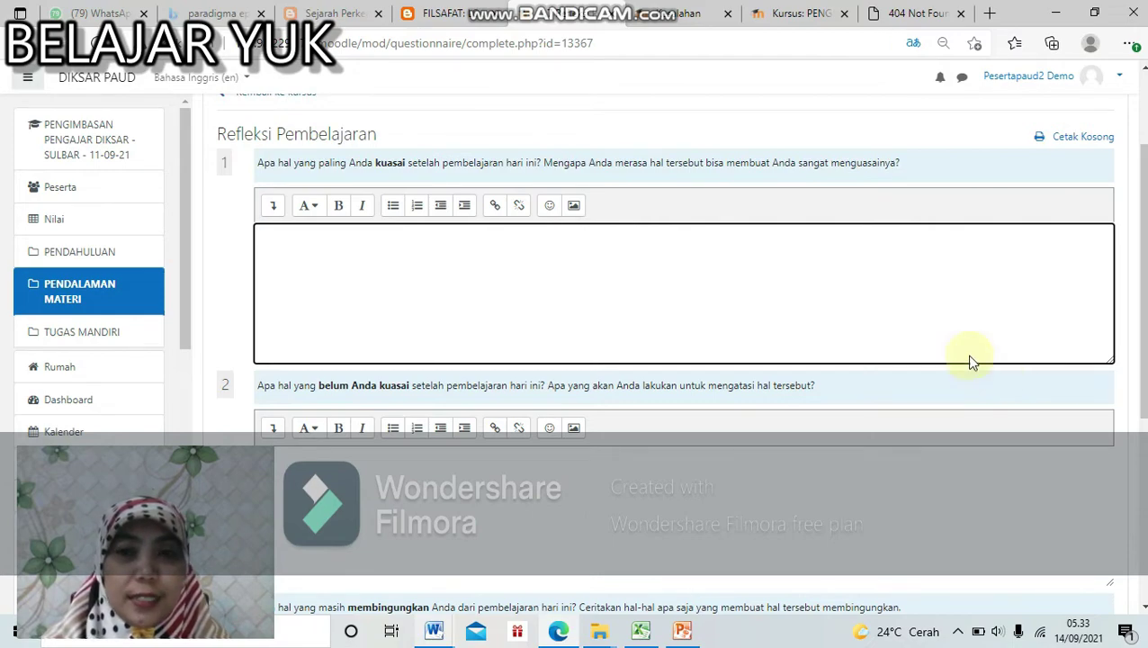
left_click(870, 274)
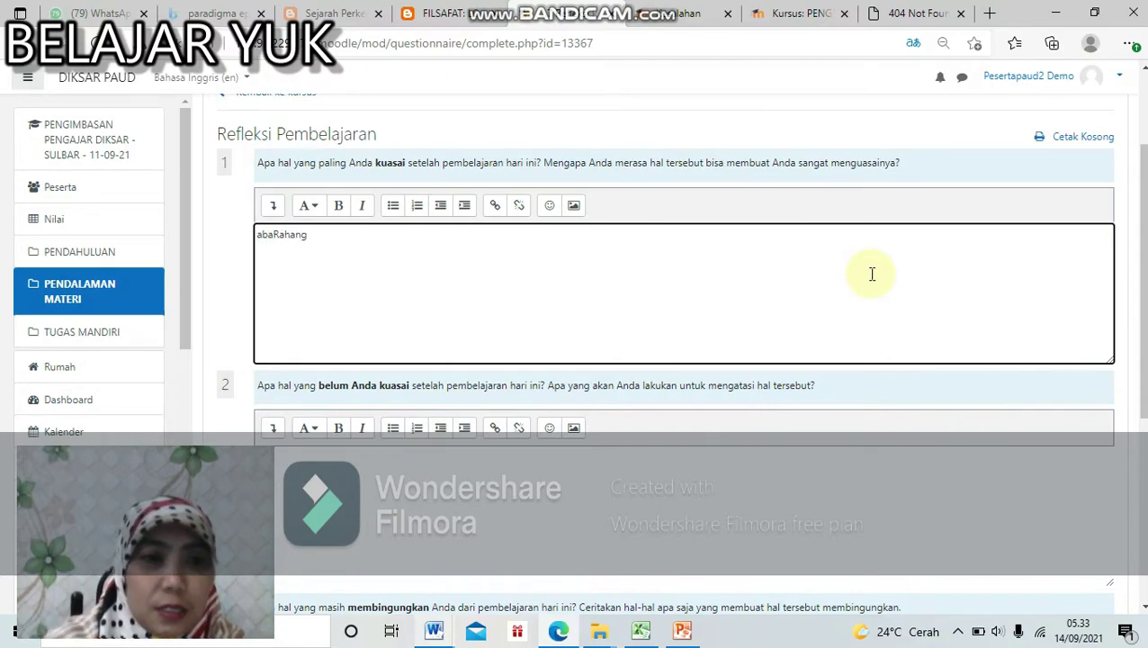
triple_click(491, 239)
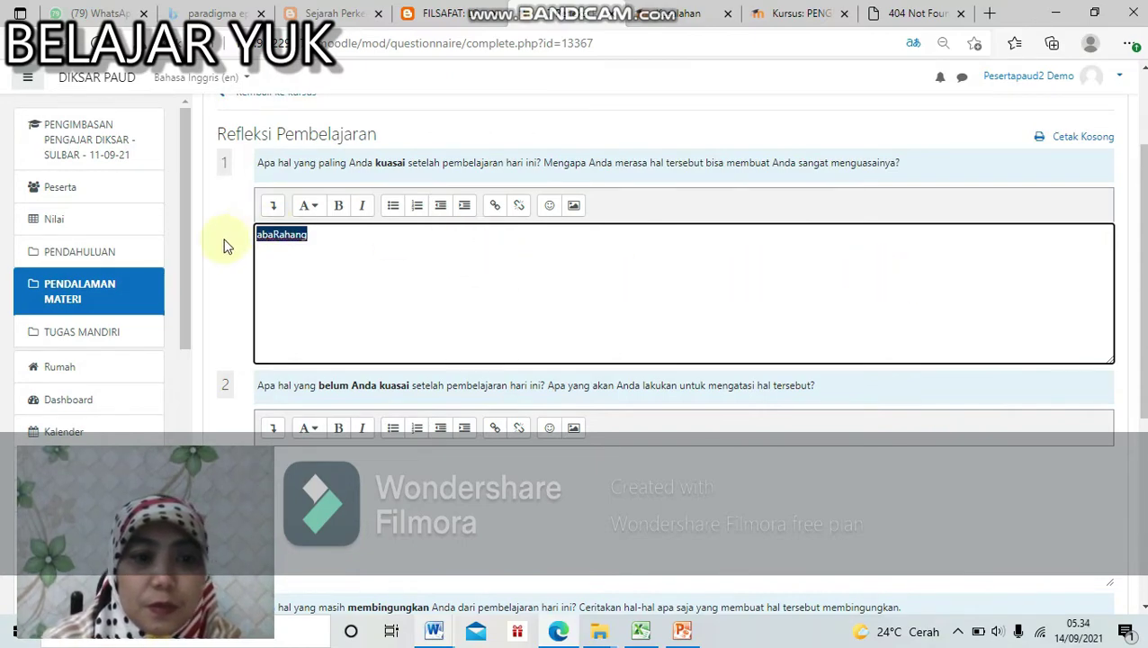
type("sebuah")
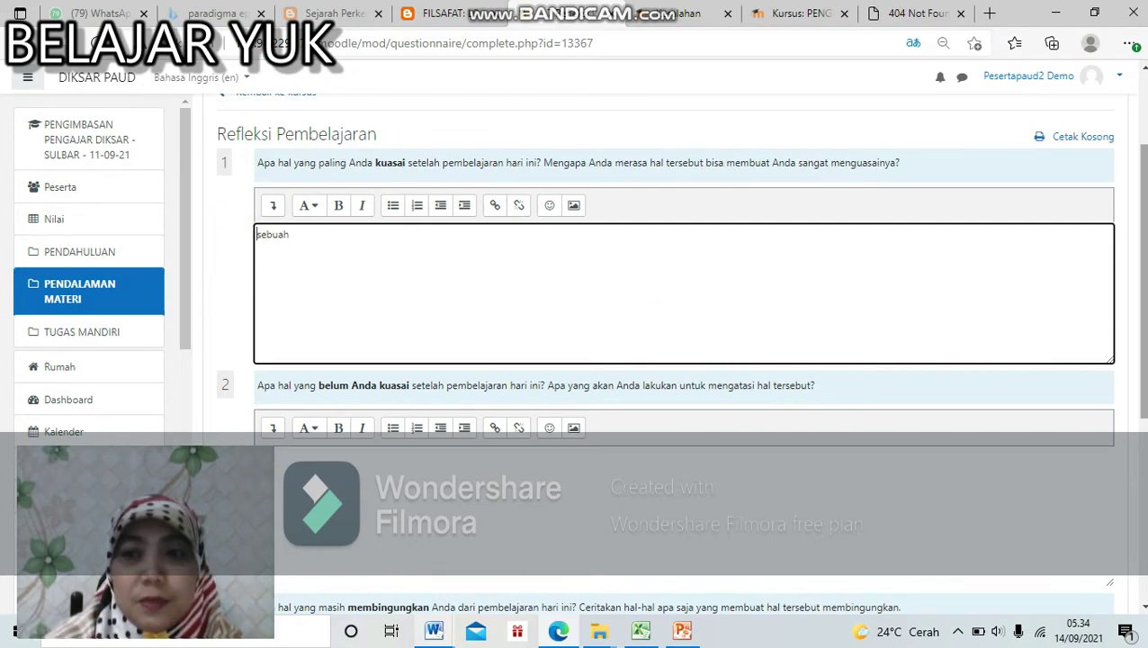
scroll(1123, 544, "down", 4)
scroll(1044, 337, "up", 2)
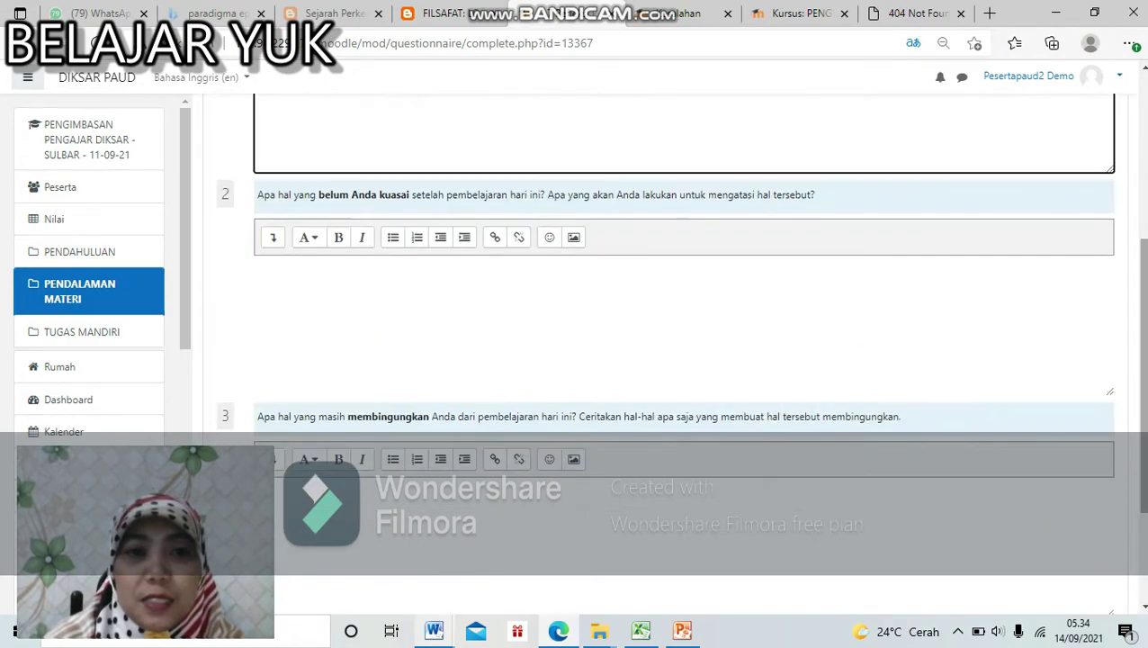
Step: Answer question 2 with 'b', submit the questionnaire, and return to the course
left_click(797, 298)
type("b")
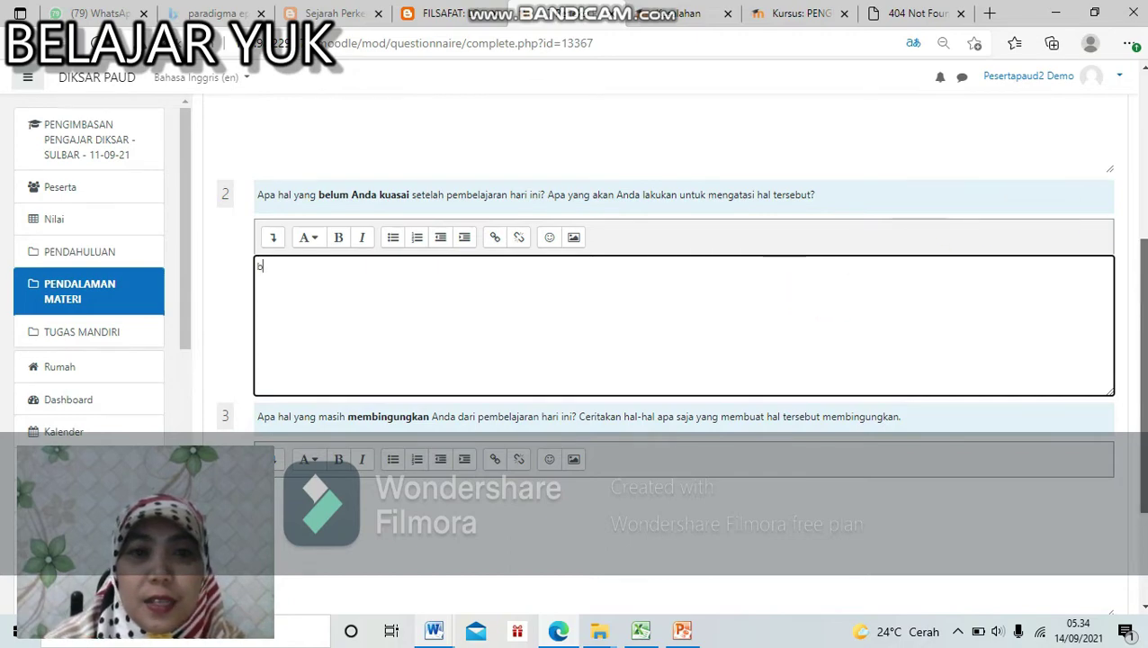
scroll(684, 270, "down", 2)
left_click(713, 439)
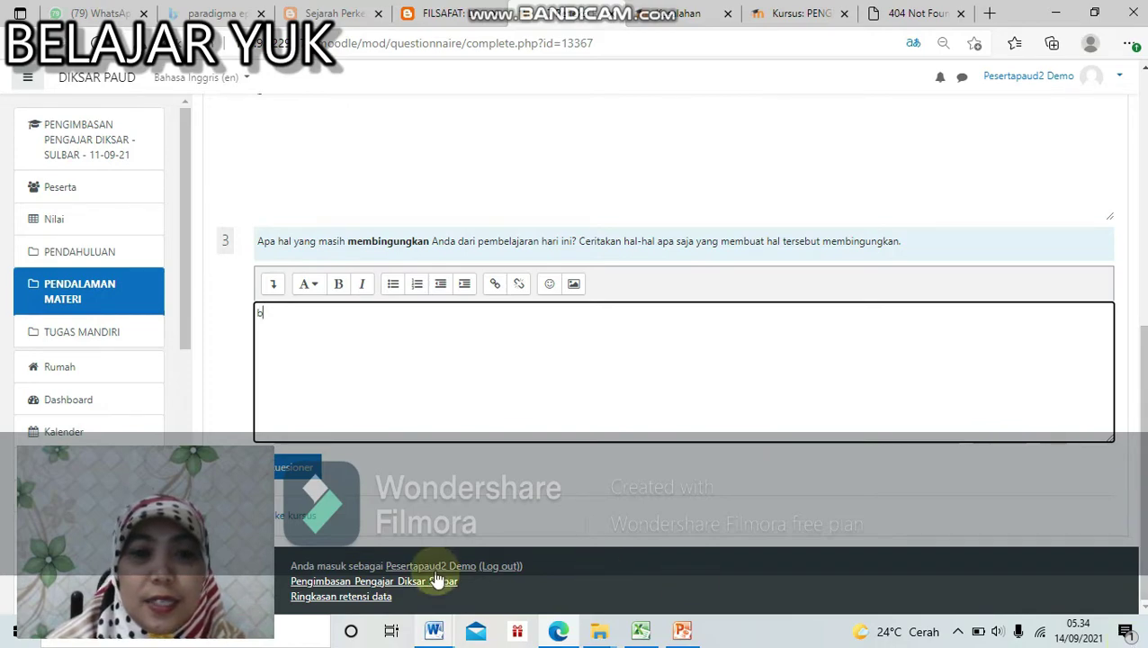
left_click(301, 469)
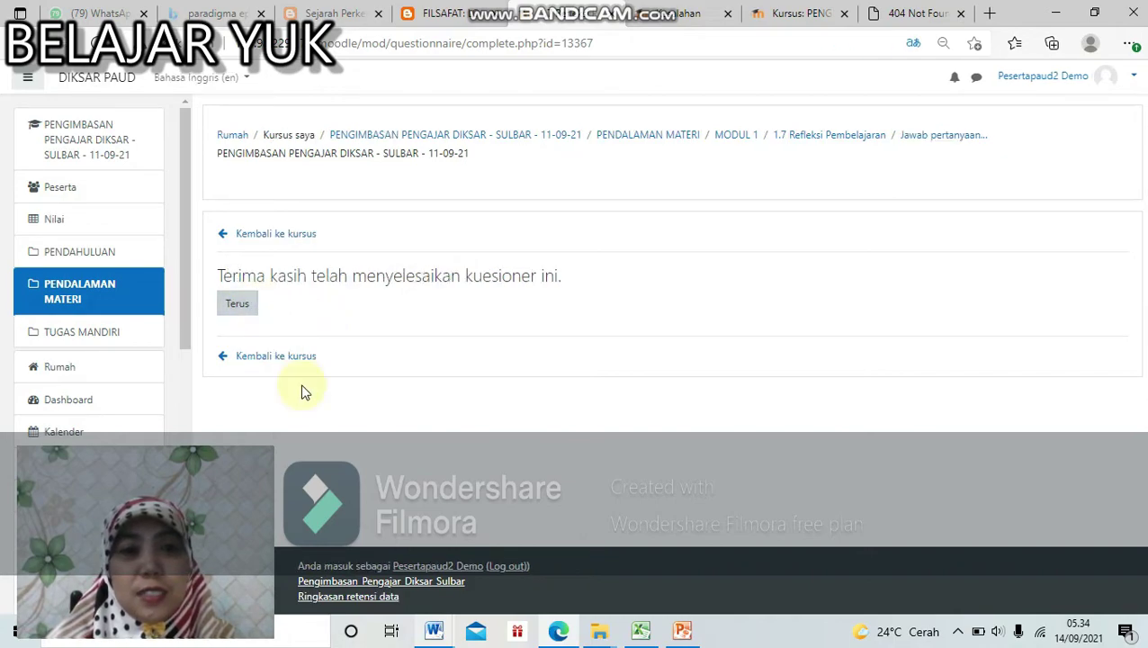
left_click(300, 356)
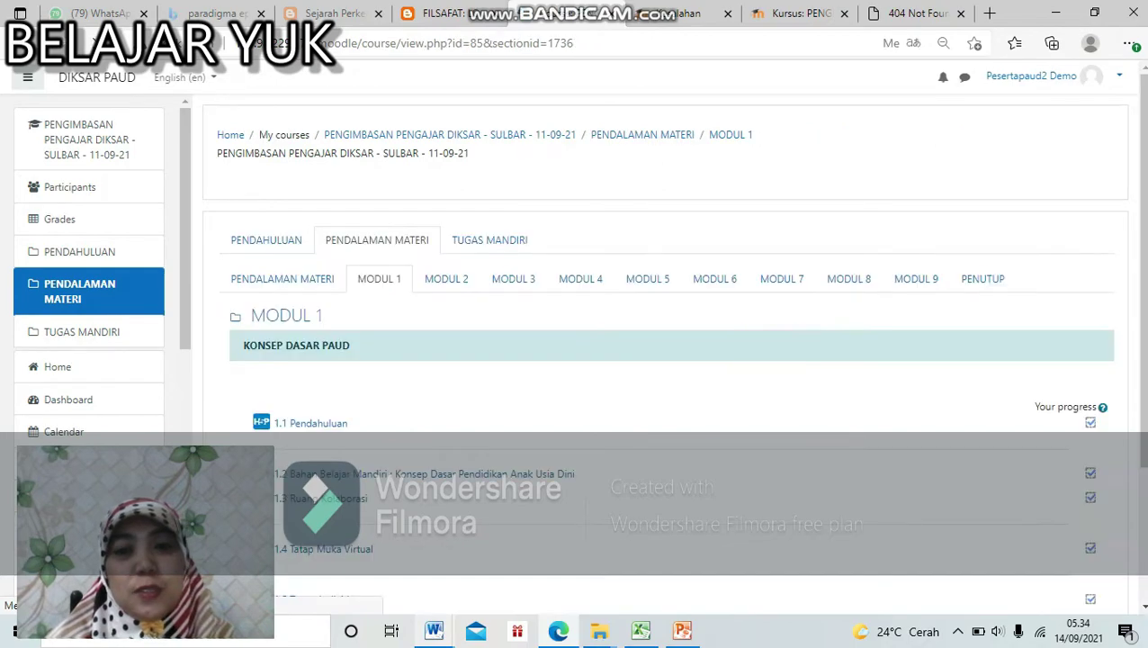
Step: Go to the TUGAS MANDIRI section and open the Pedoman Umum Tugas Mandiri guide
scroll(922, 297, "down", 4)
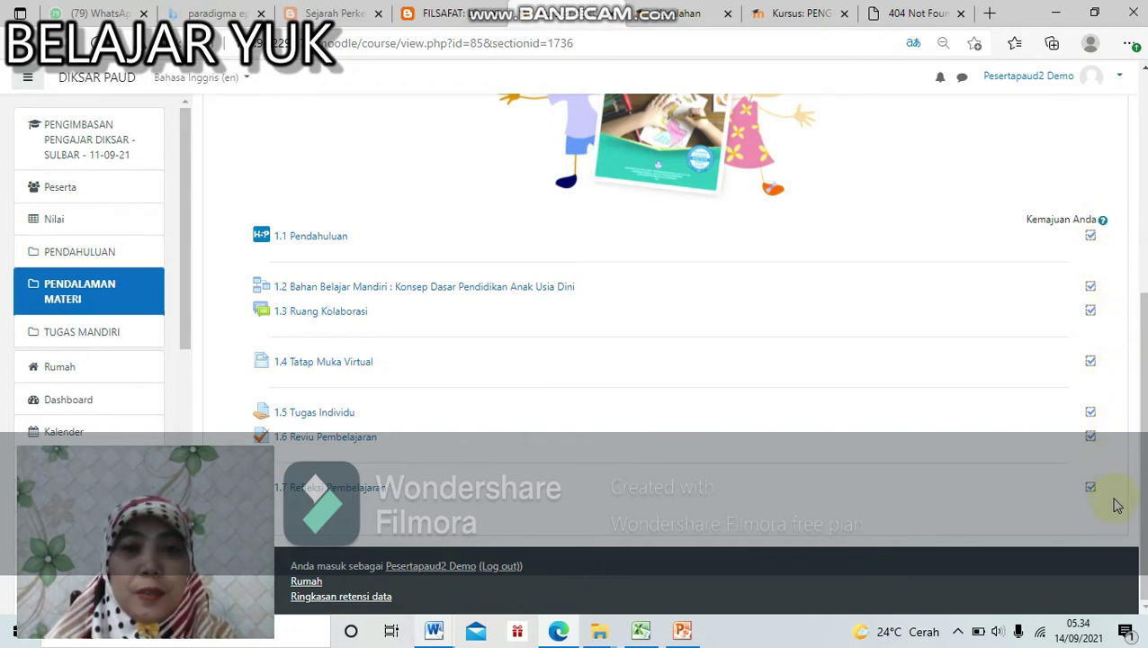
left_click_drag(1142, 497, 1143, 270)
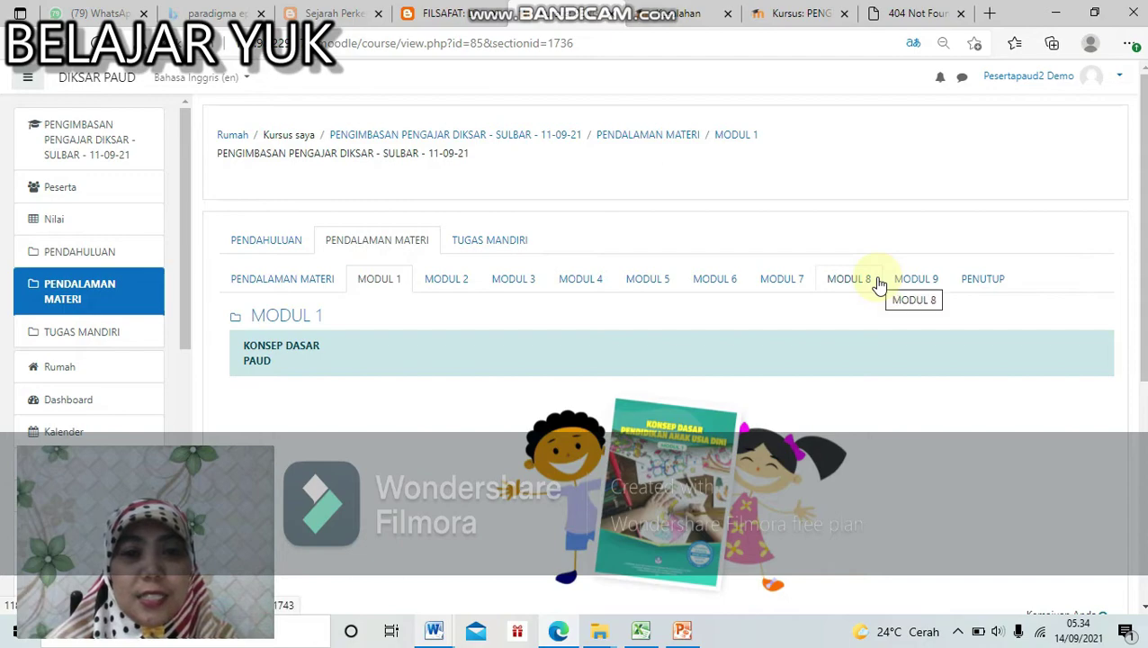
left_click(520, 250)
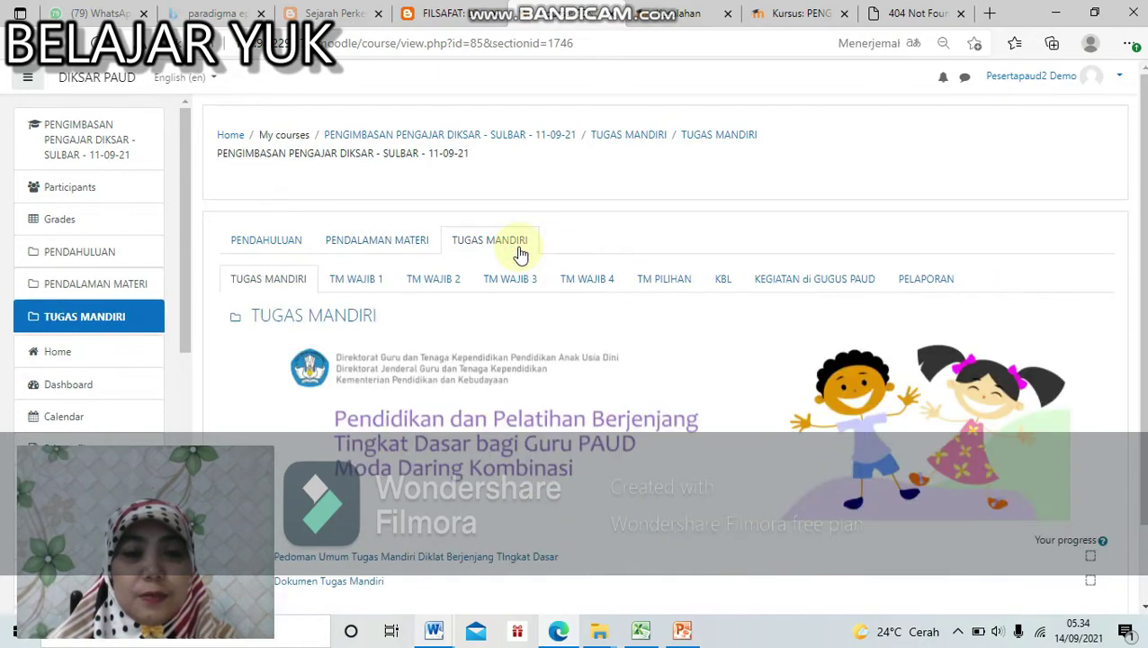
scroll(896, 232, "down", 1)
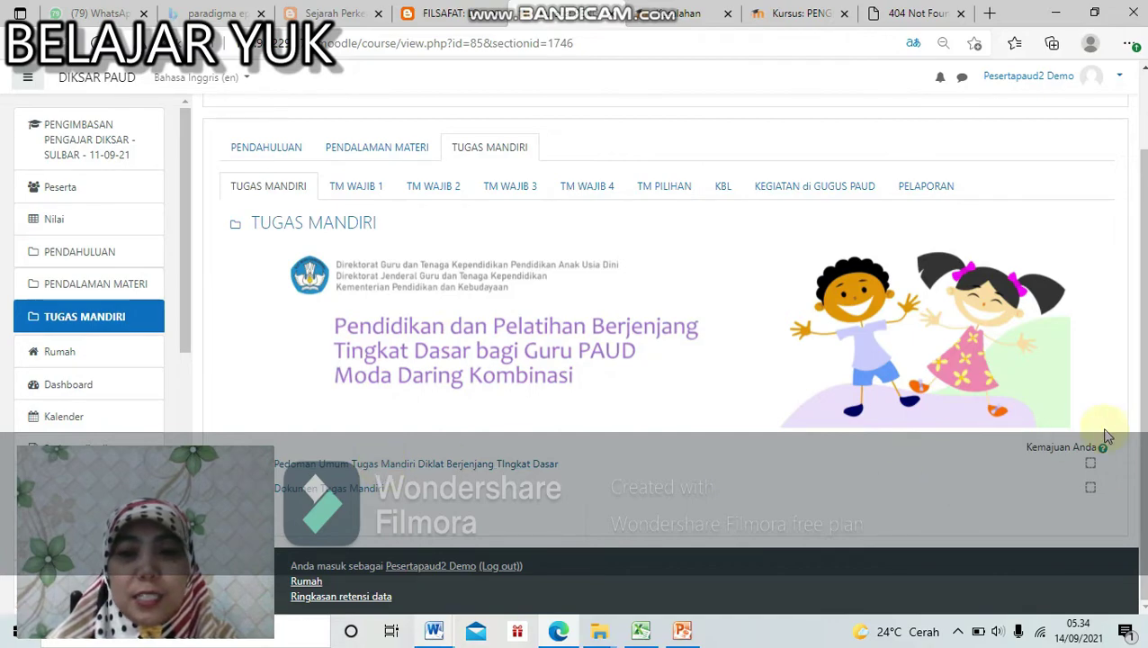
left_click(545, 465)
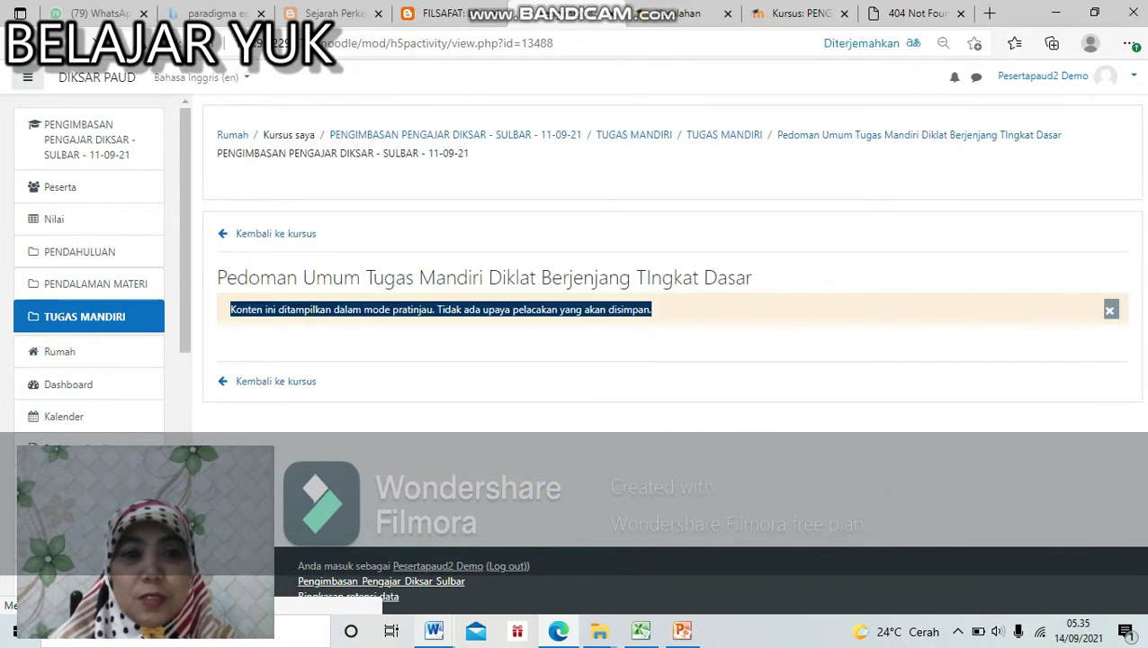
Step: Read through the guide's Prosedur Pelaksanaan, Rincian, Sebelum, Pelaksanaan, Setelah and Penilaian Laporan sections, then return to the course
left_click_drag(943, 333, 943, 382)
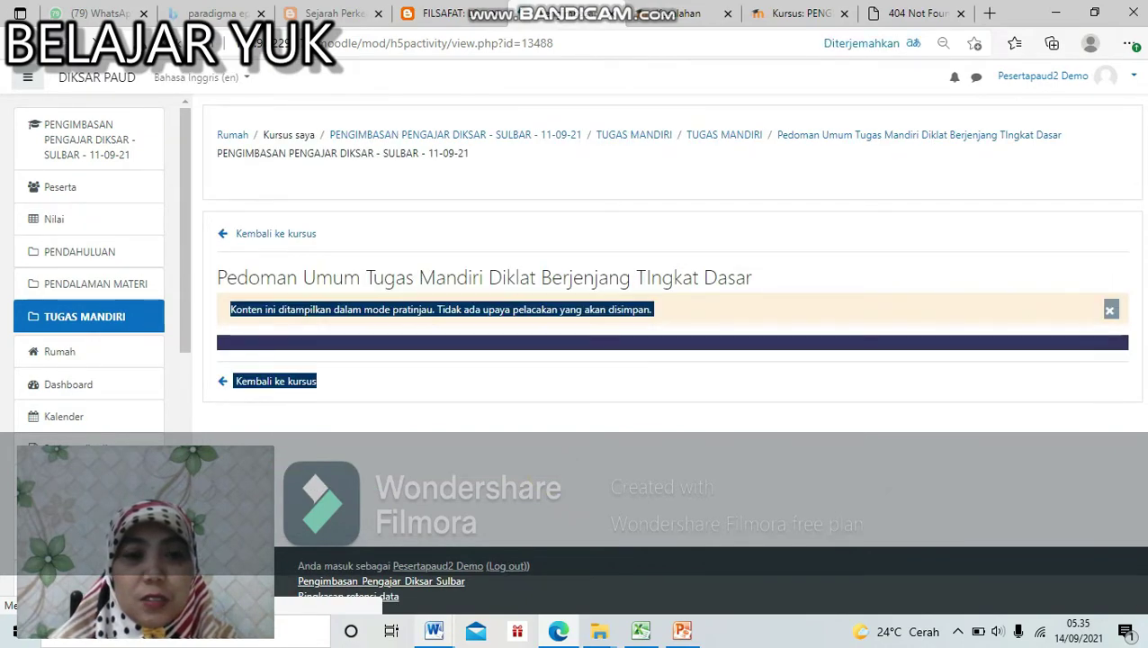
left_click(943, 383)
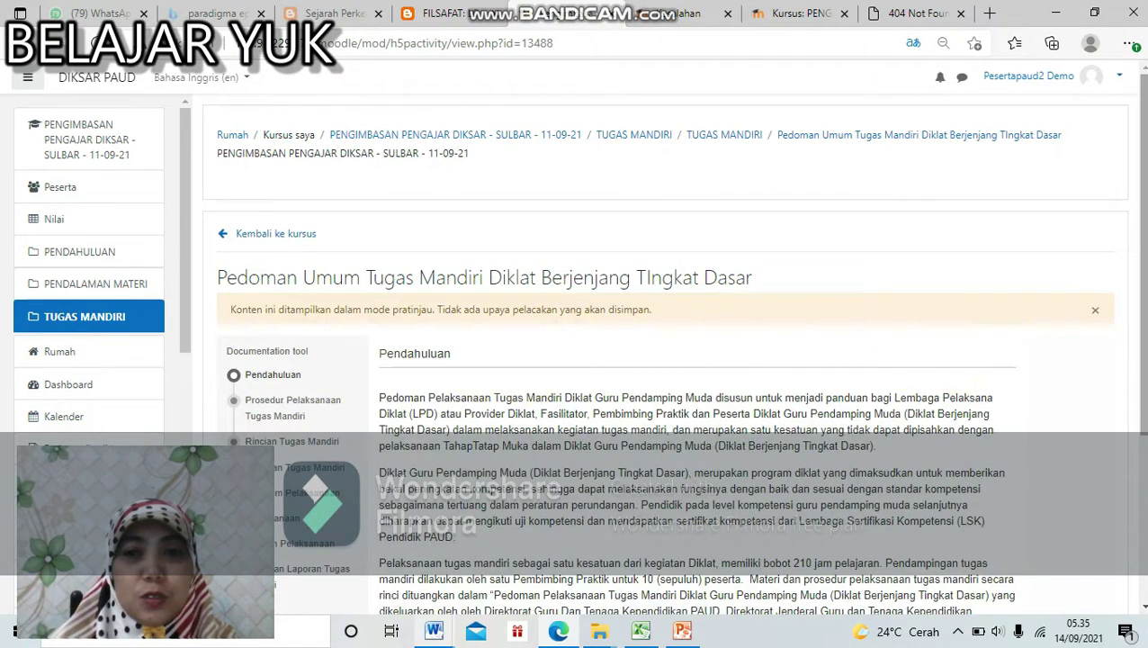
scroll(349, 382, "down", 4)
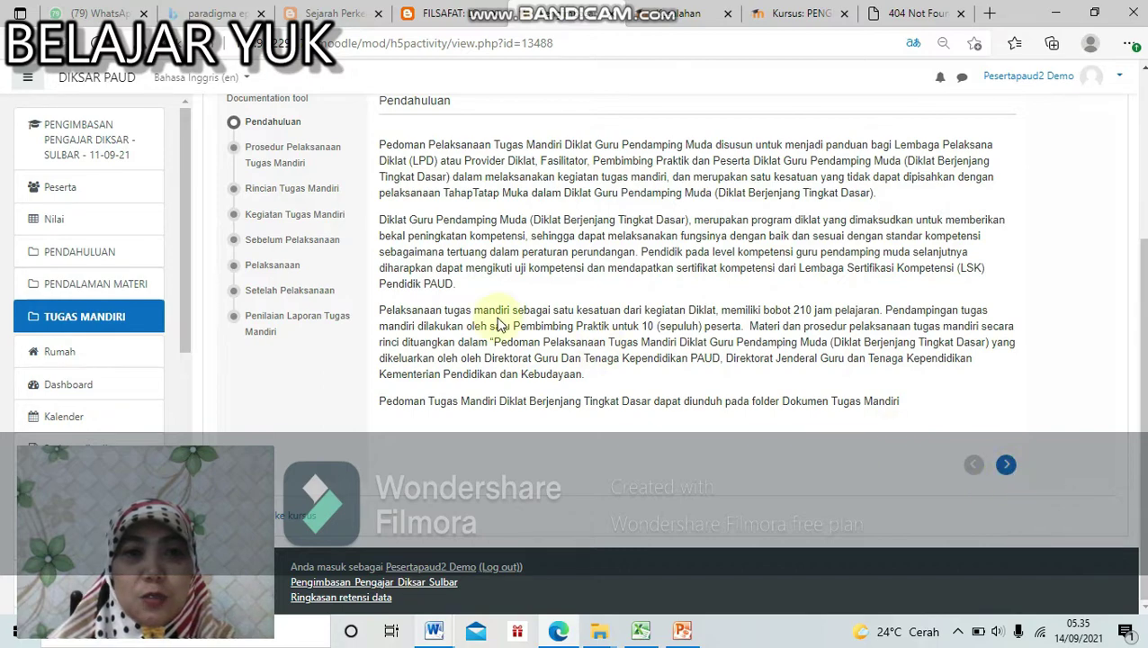
left_click(264, 160)
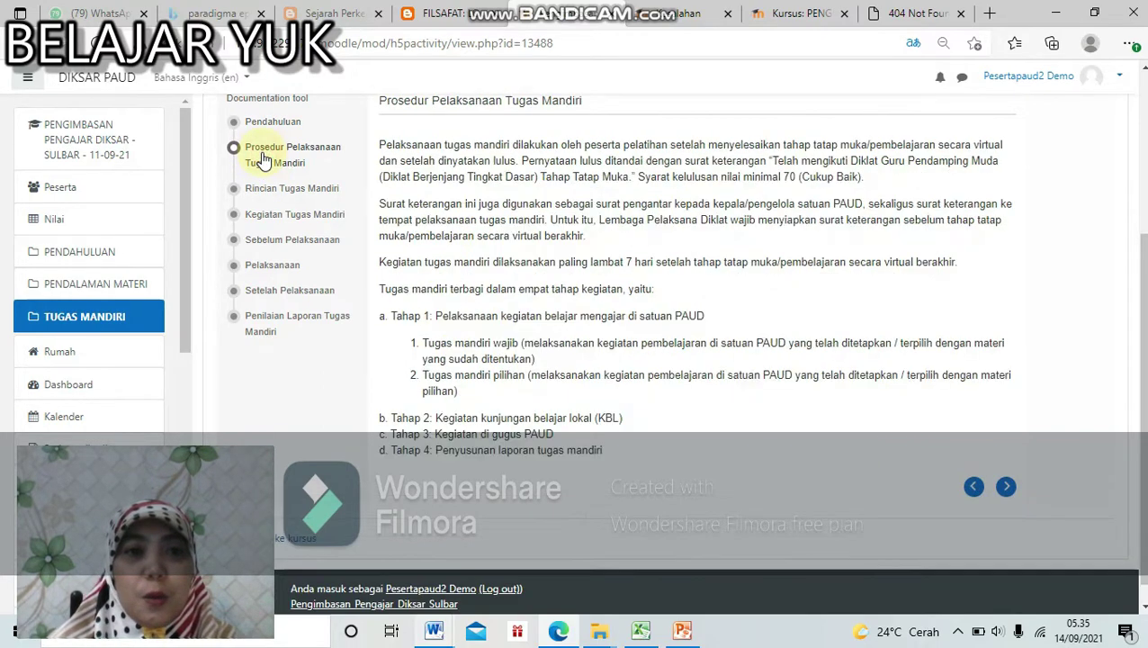
left_click(270, 189)
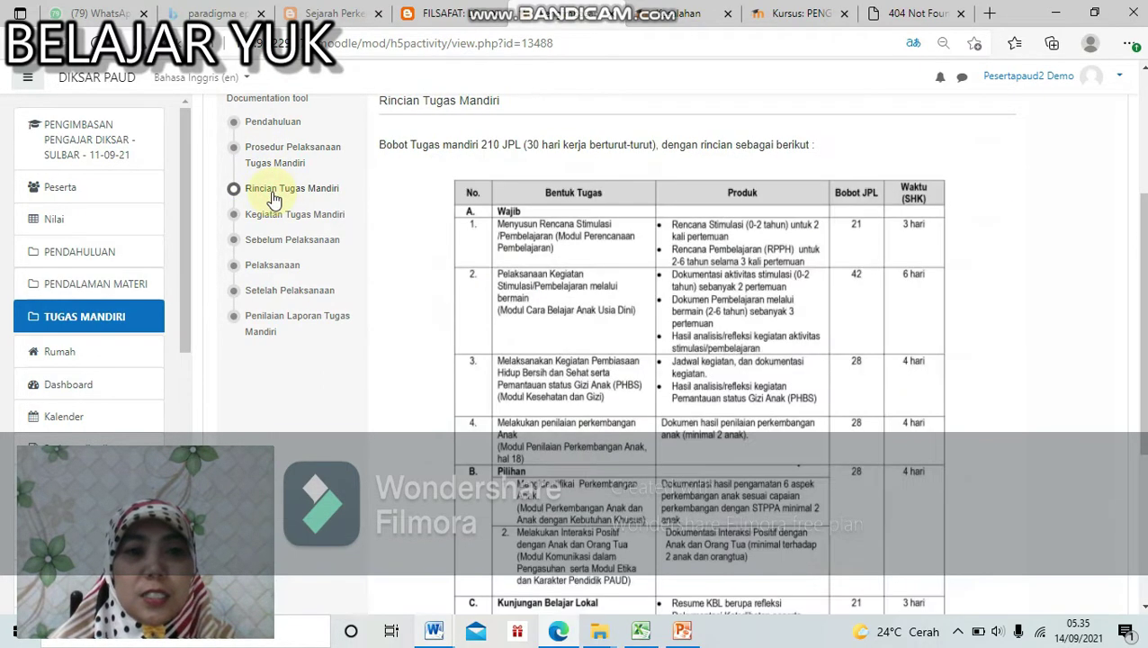
left_click(281, 248)
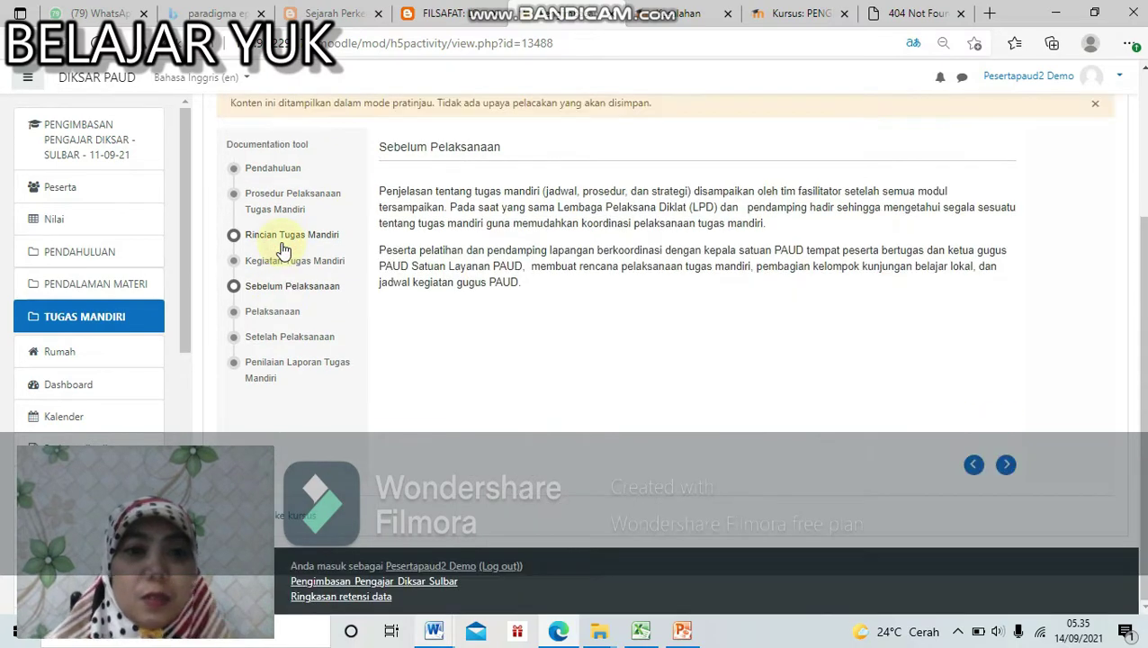
left_click(286, 313)
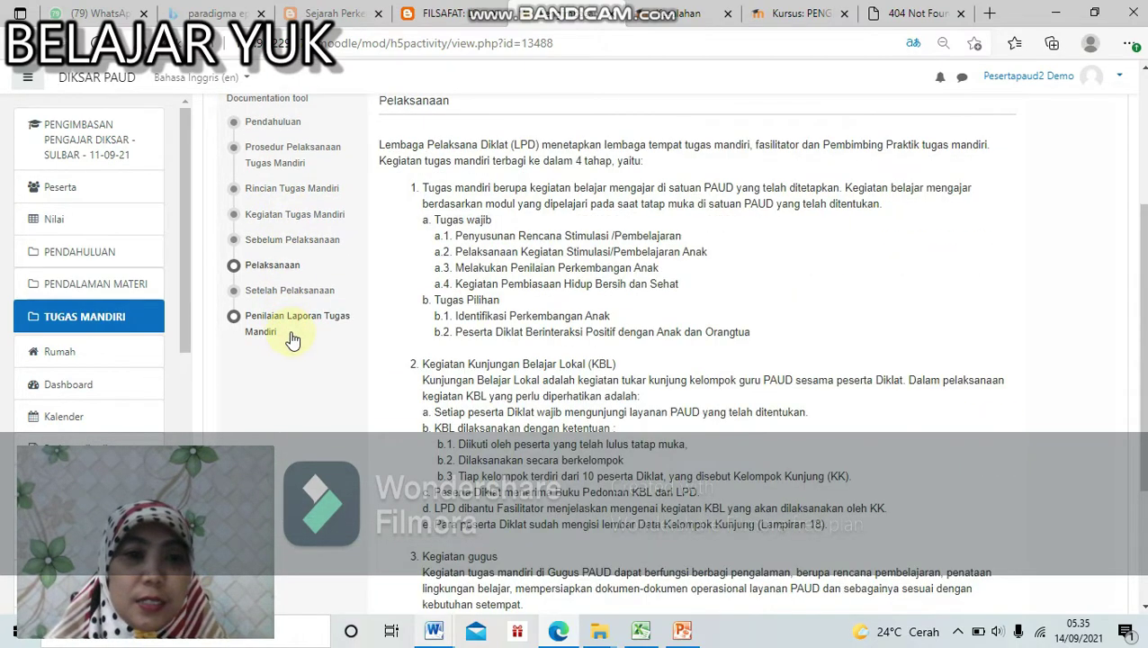
left_click(289, 289)
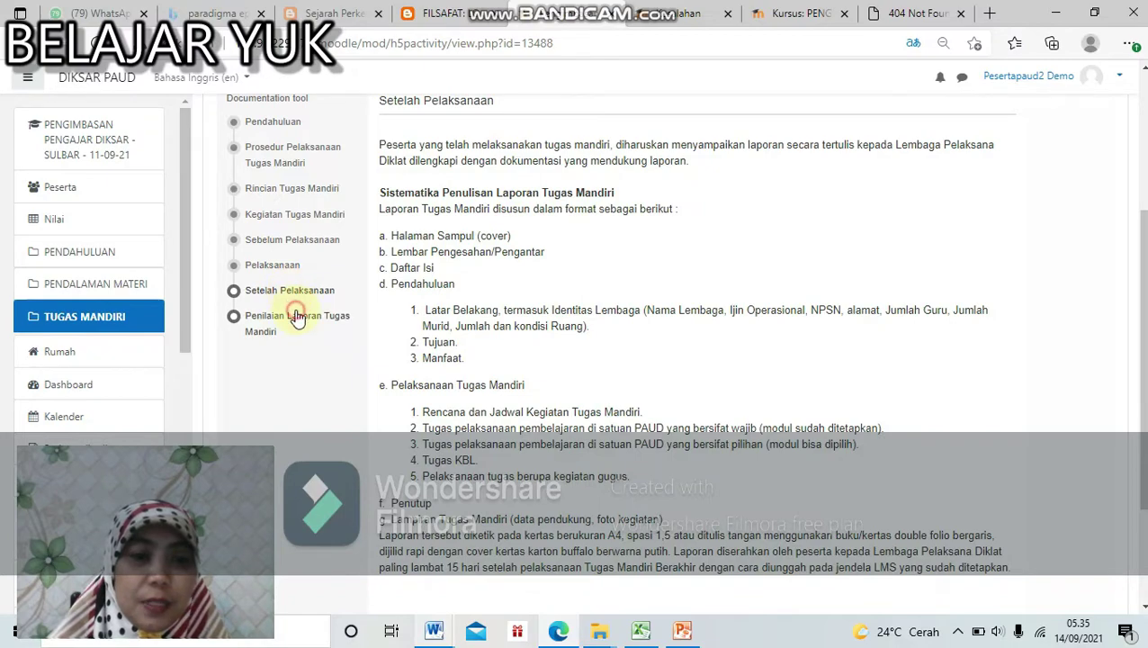
left_click(297, 317)
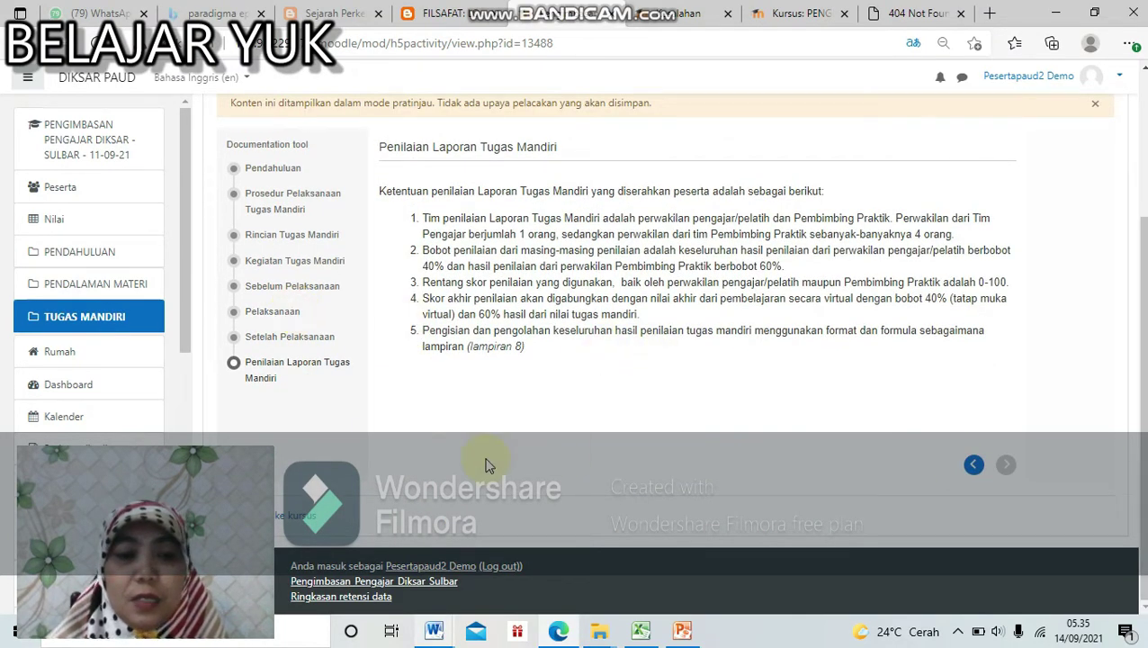
left_click(300, 518)
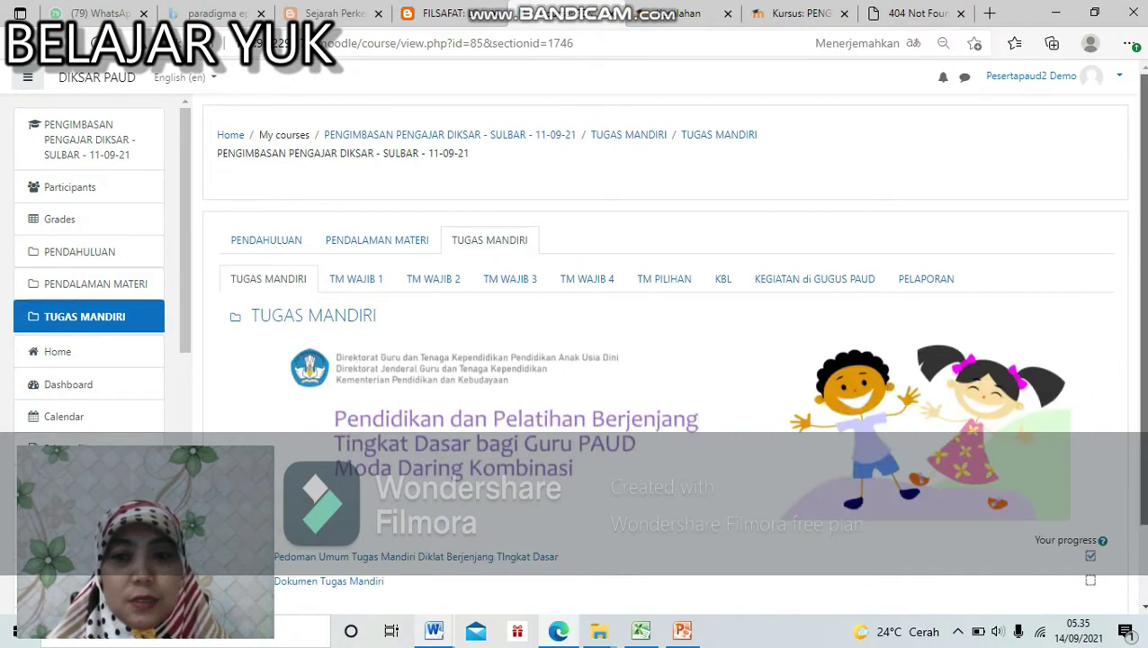
Step: Open the Dokumen Tugas Mandiri folder and download the Pedoman Tugas Mandiri Diksar PDF
scroll(779, 479, "down", 2)
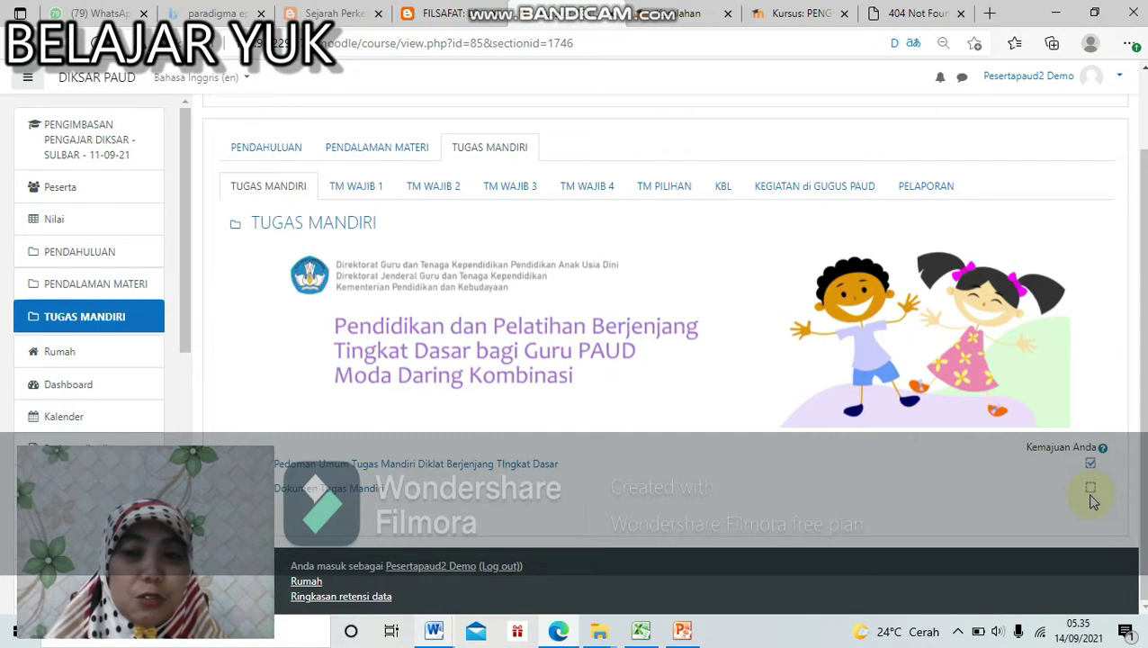
left_click(335, 489)
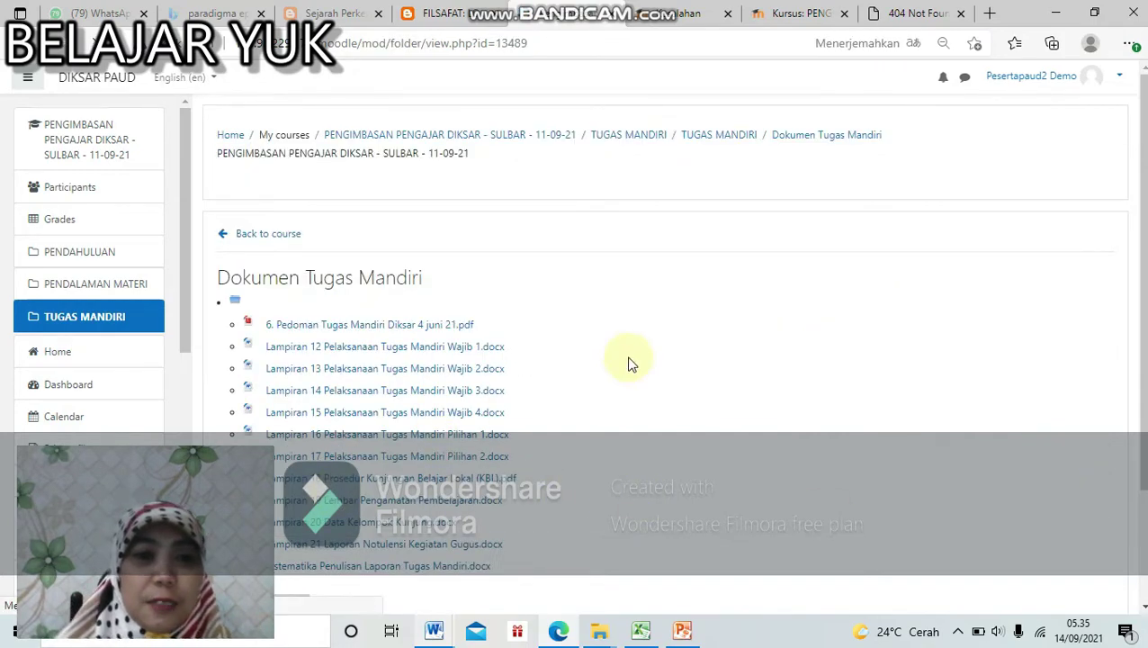
scroll(1116, 333, "down", 2)
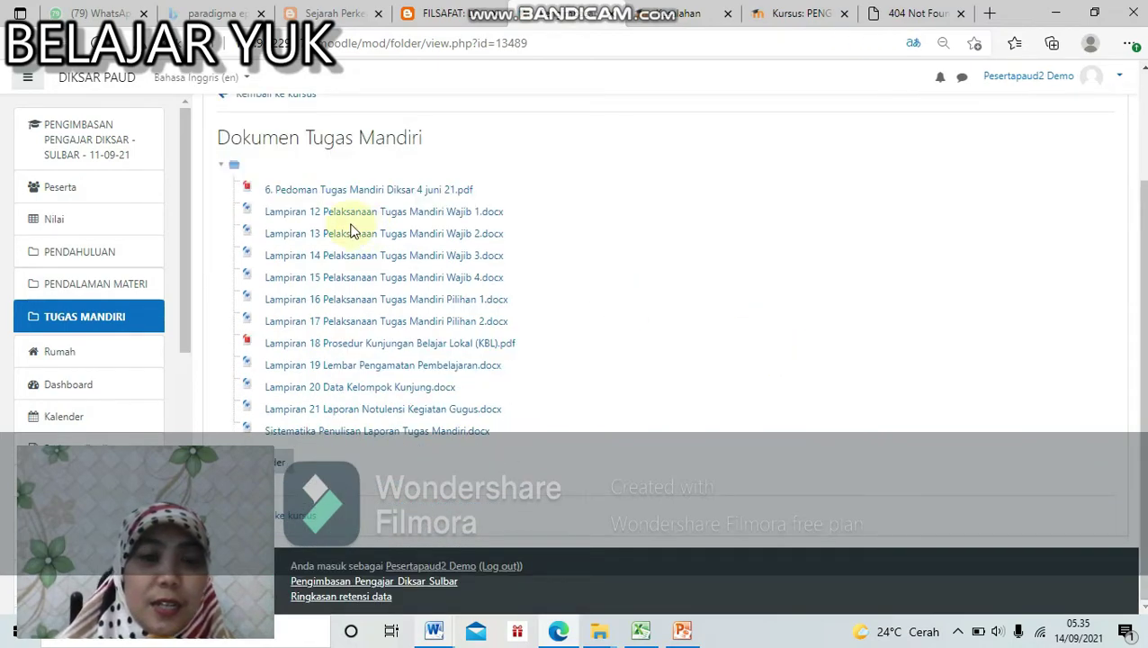
left_click(281, 191)
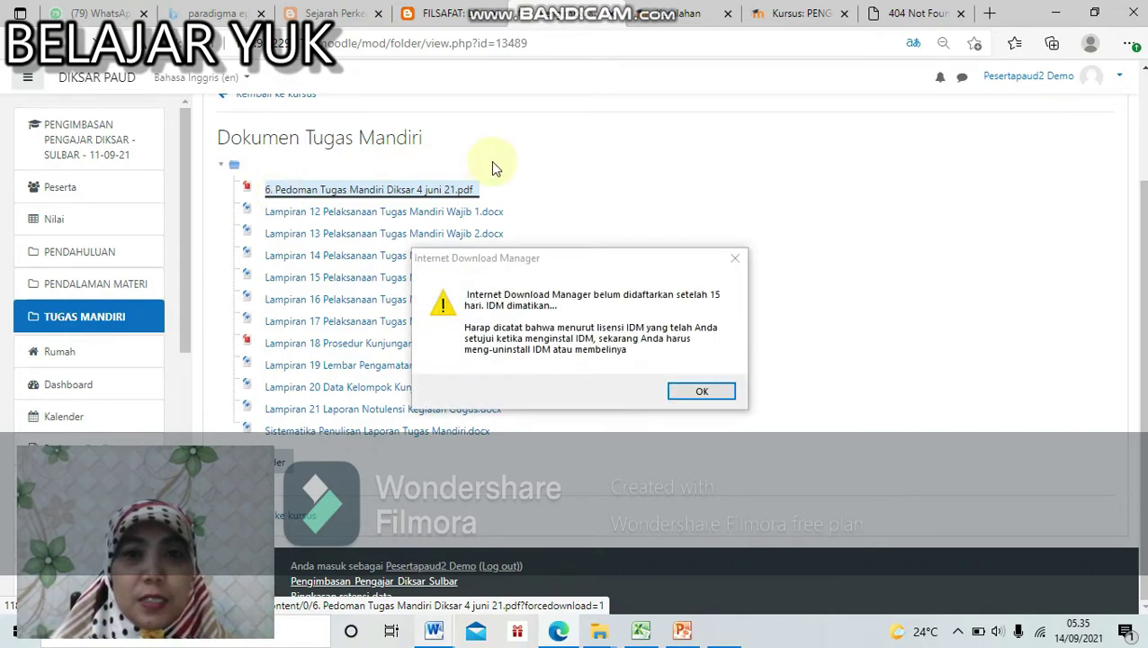
Step: Dismiss the download manager's licence warning and registration prompt, then return to TUGAS MANDIRI
left_click(702, 393)
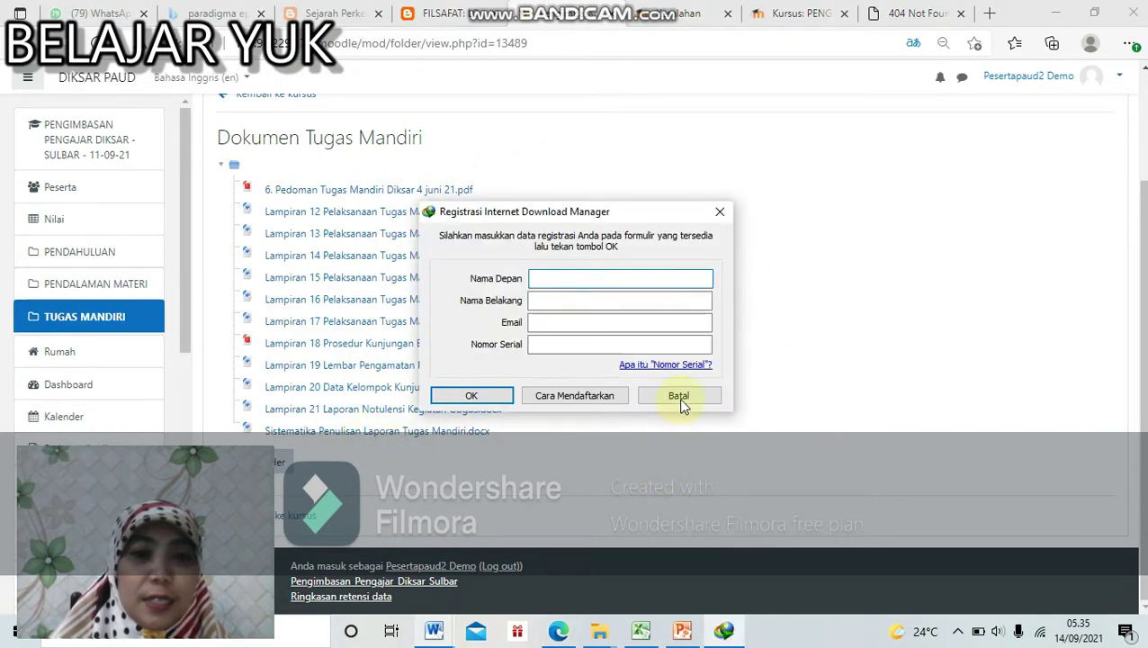
left_click(682, 402)
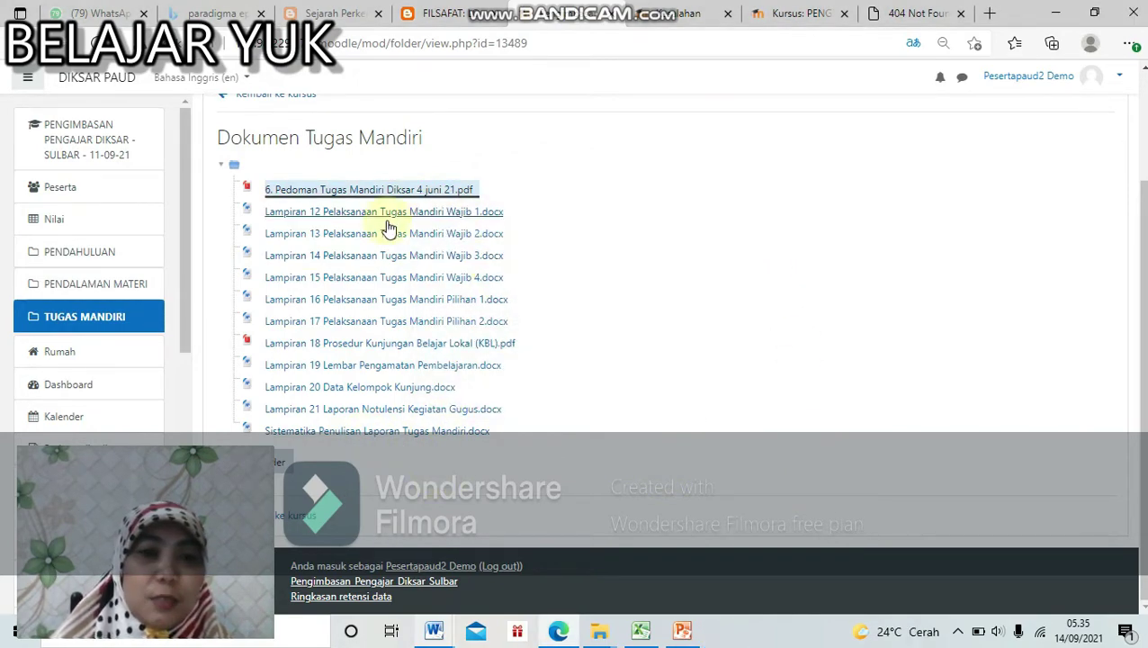
left_click(300, 517)
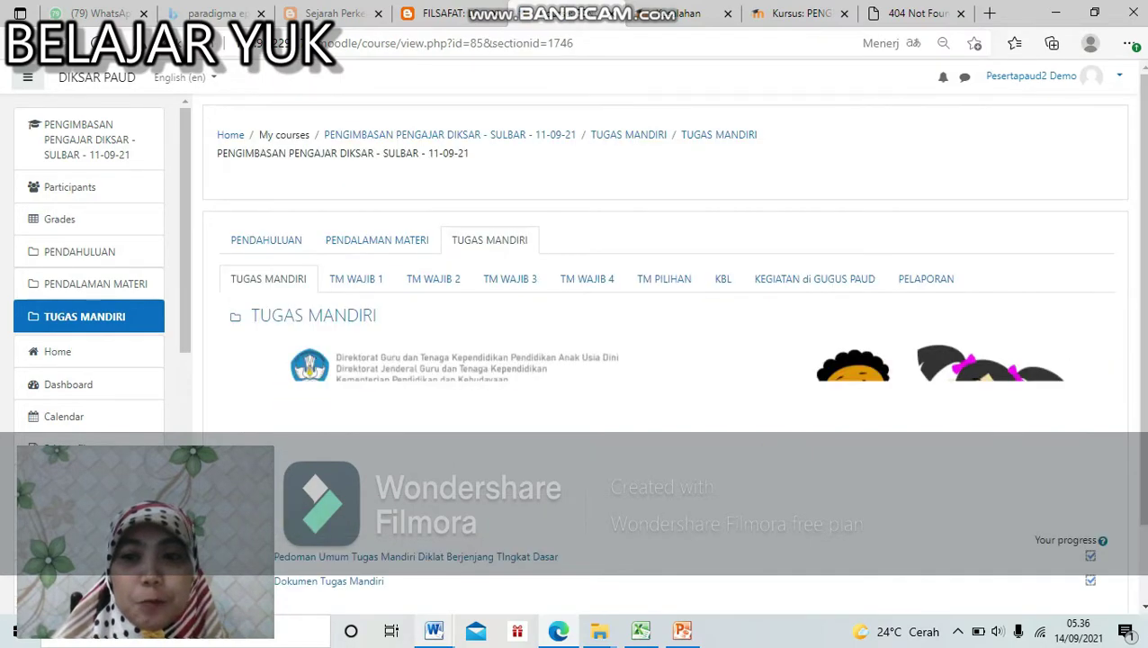
Step: Check the completion ticks in TUGAS MANDIRI, then go to the TM WAJIB 1 sub-section
scroll(1113, 507, "down", 2)
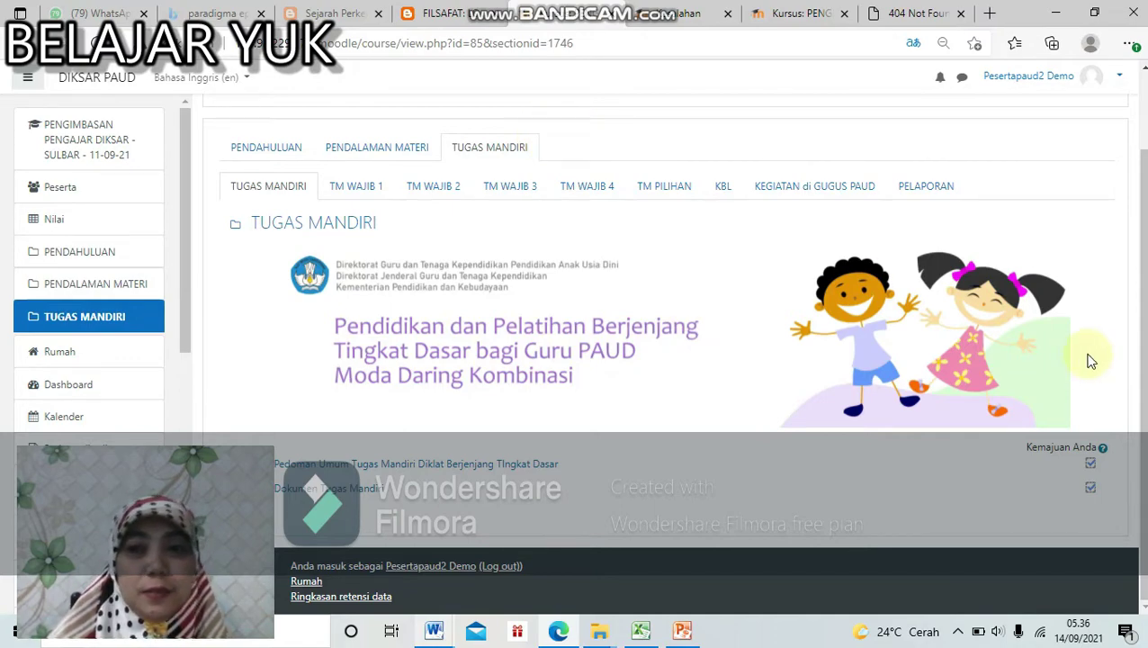
scroll(1145, 380, "up", 1)
left_click_drag(1146, 381, 1145, 383)
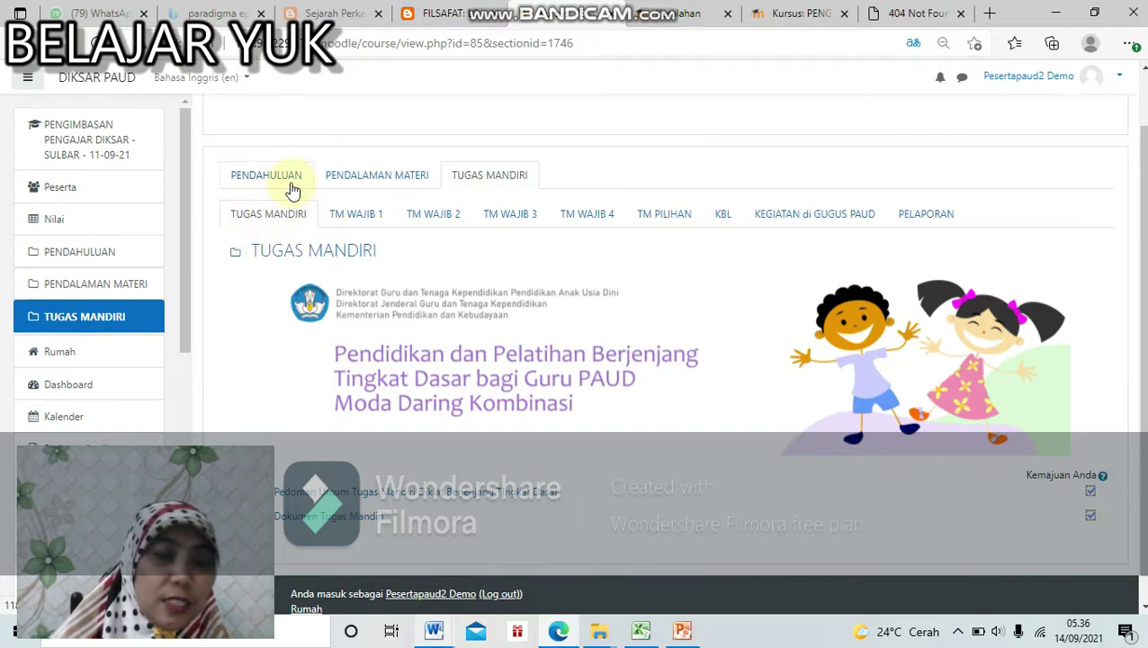
left_click(352, 216)
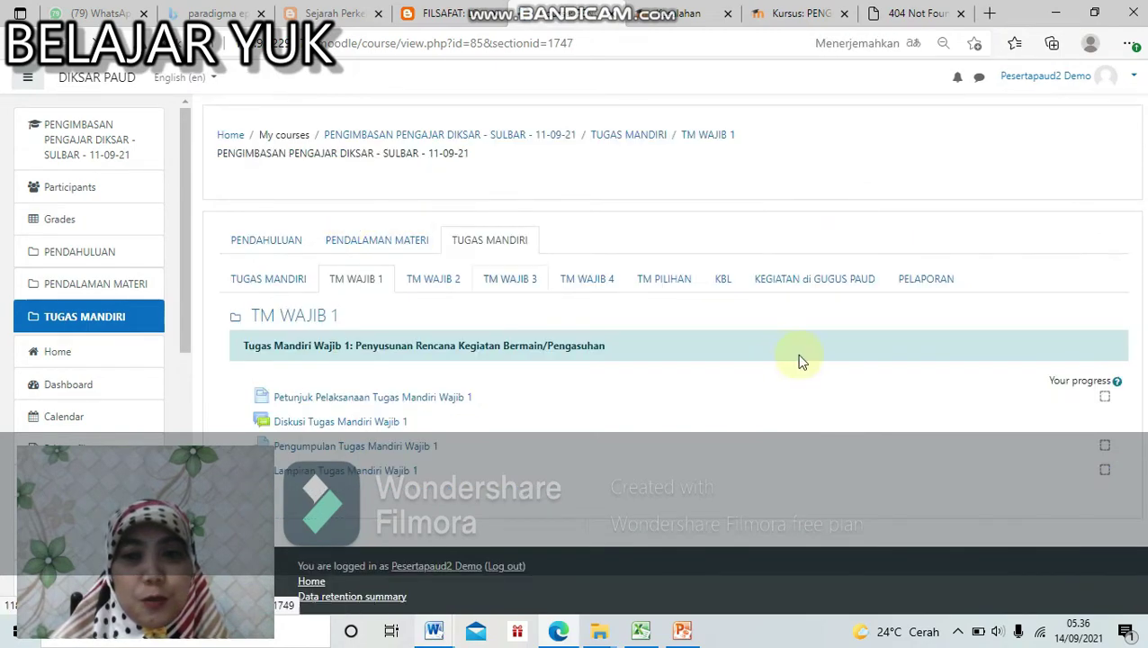
Step: Read Petunjuk Pelaksanaan Tugas Mandiri Wajib 1, then check the Diskusi Tugas Mandiri Wajib 1 forum
left_click(453, 400)
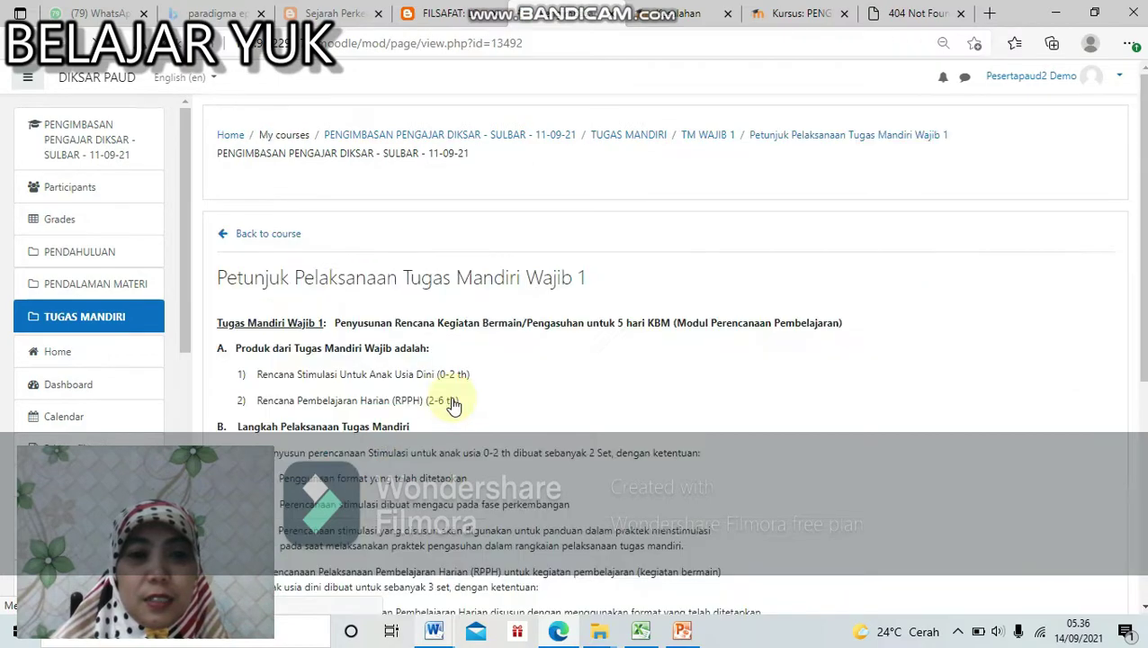
scroll(535, 558, "down", 5)
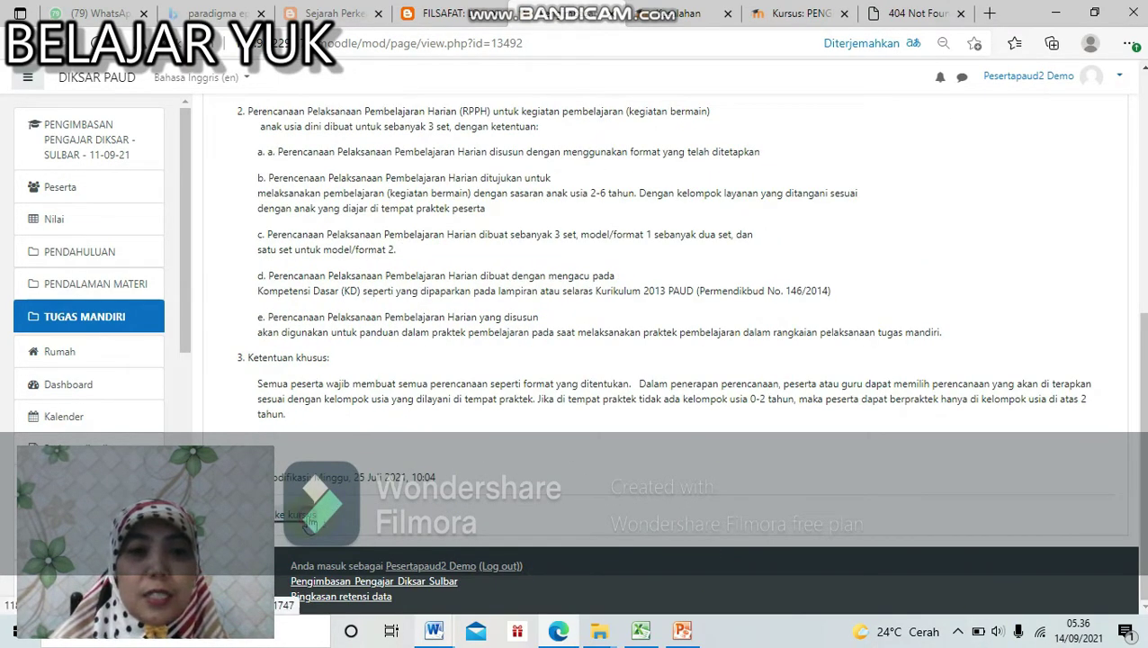
left_click(309, 520)
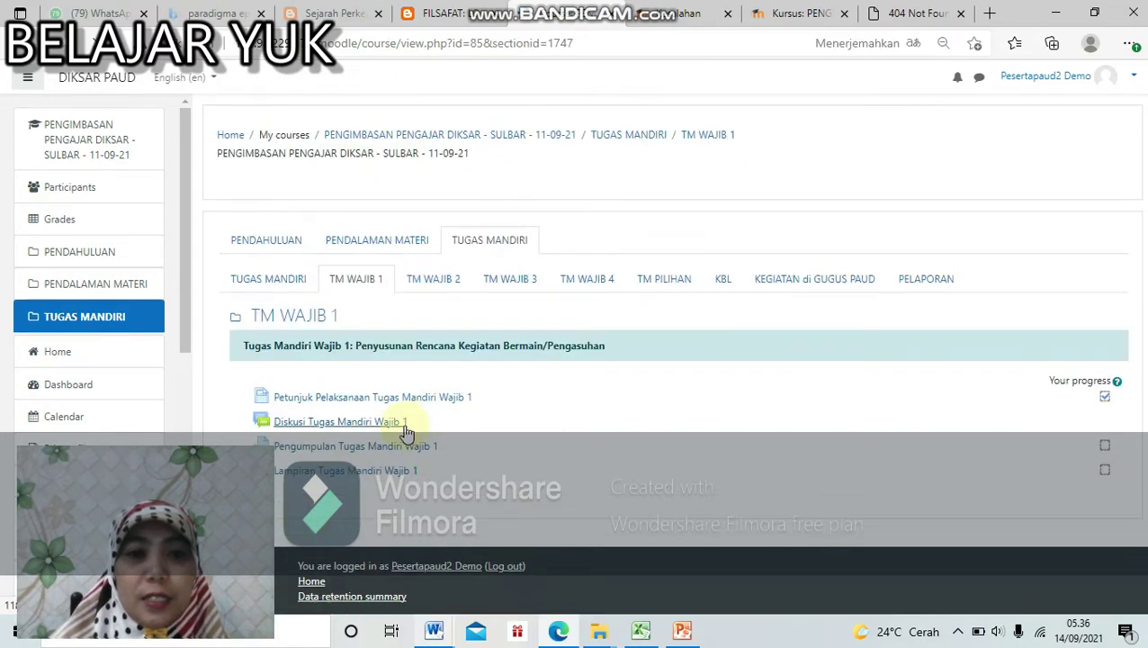
left_click(407, 431)
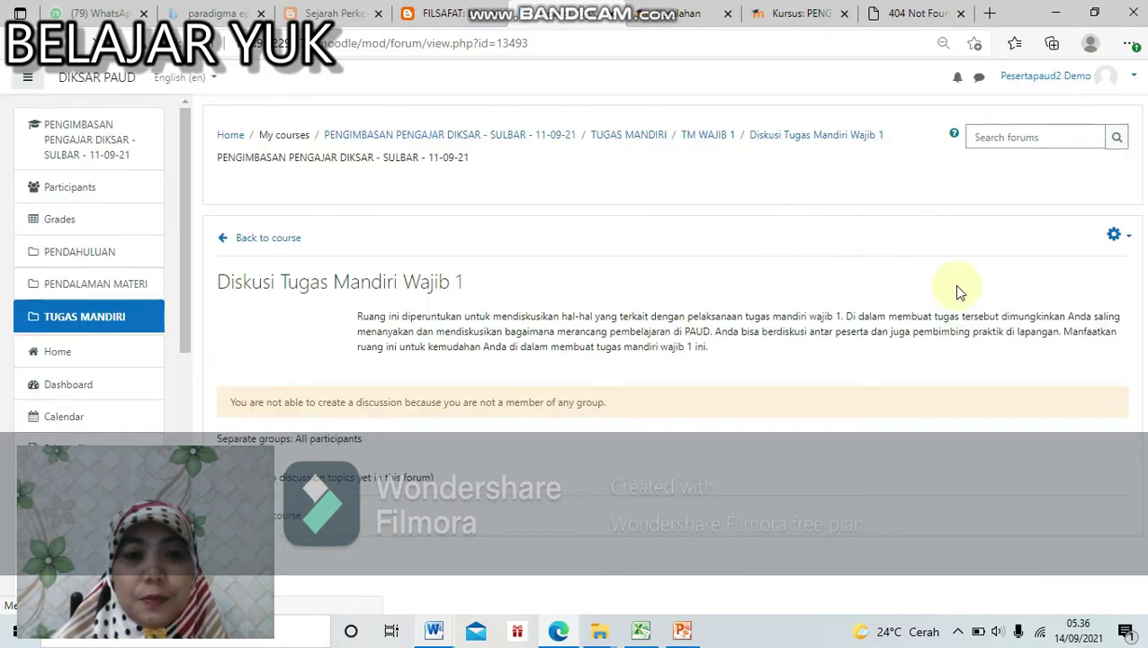
left_click(290, 527)
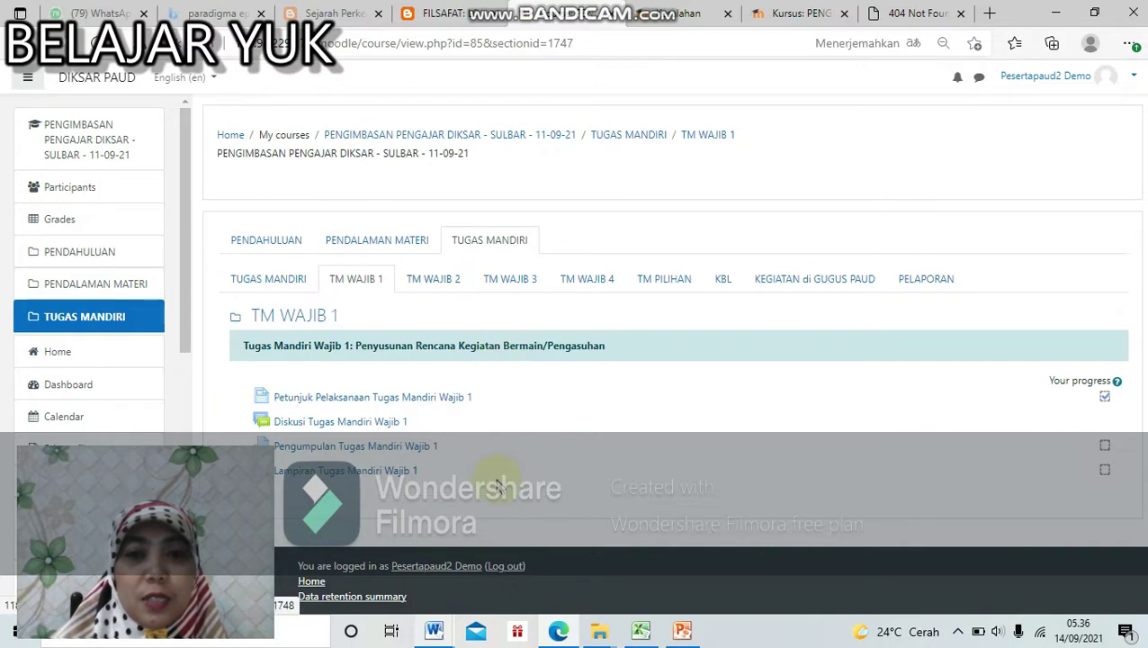
Step: Open the Pengumpulan Tugas Mandiri Wajib 1 assignment and scroll to its Status pengiriman table
left_click(417, 454)
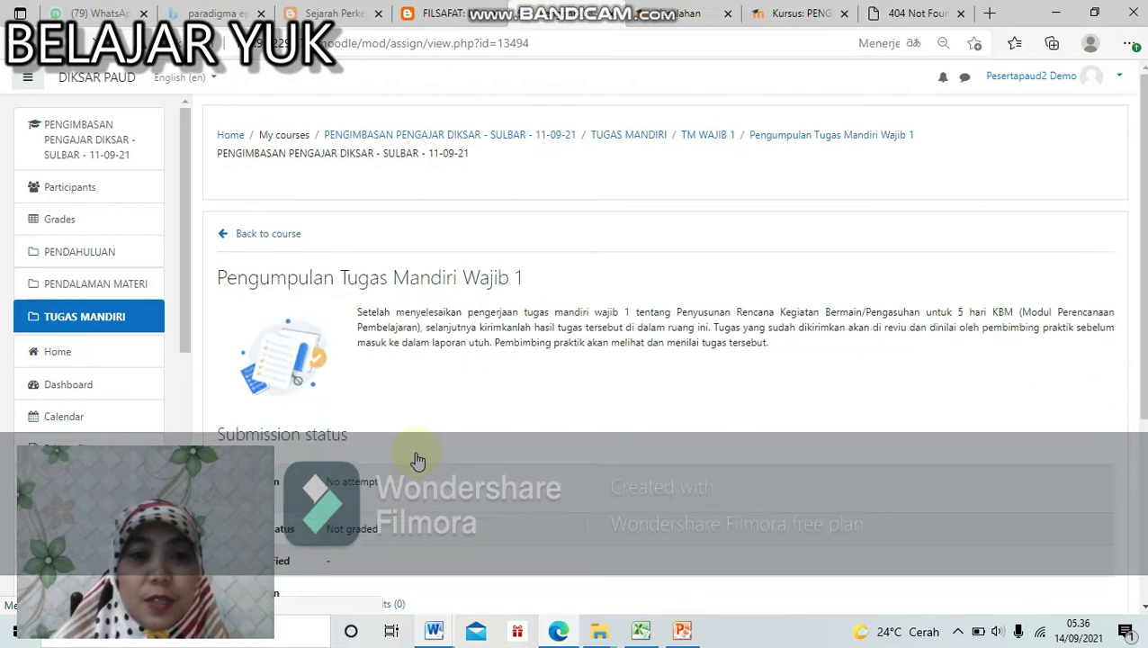
scroll(891, 359, "down", 3)
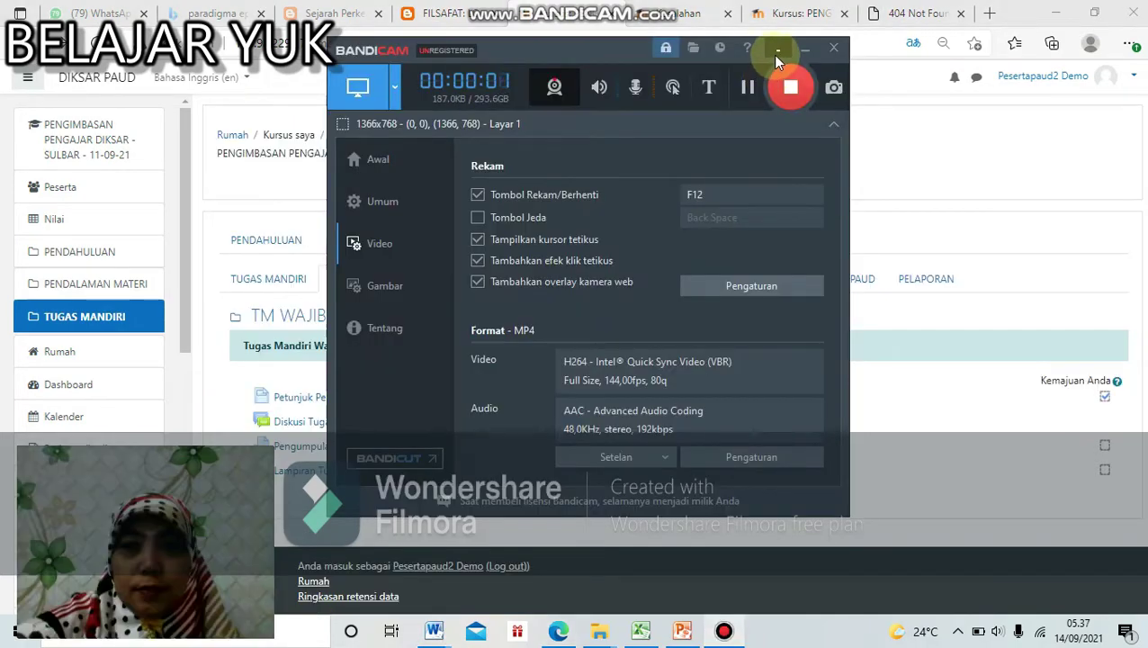
left_click(776, 52)
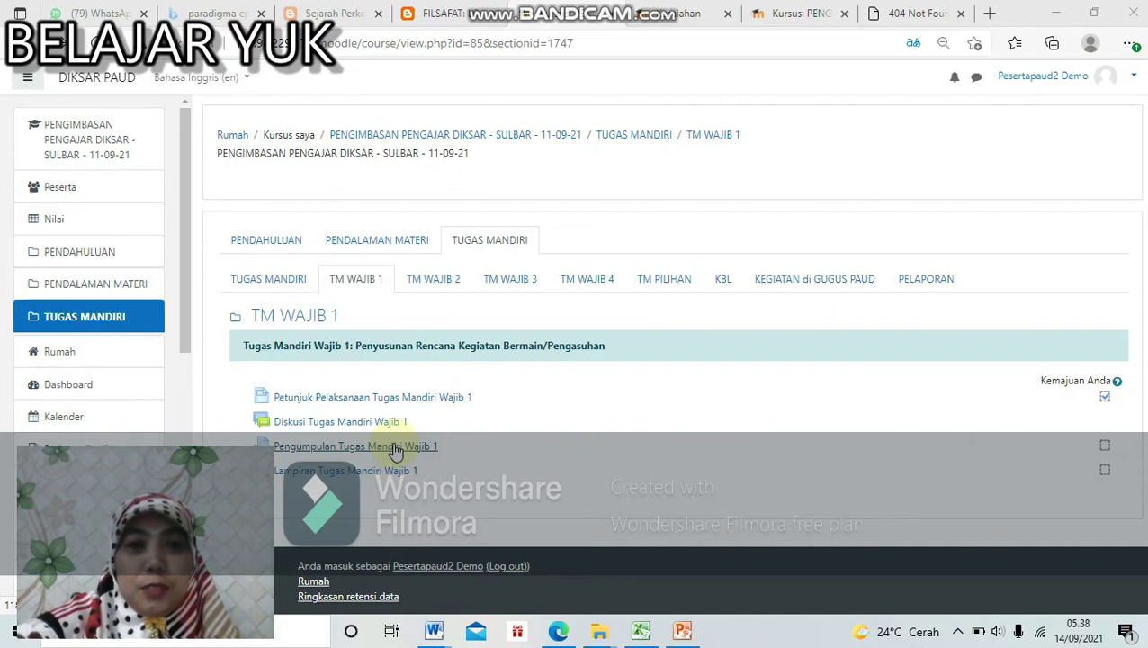
left_click(396, 447)
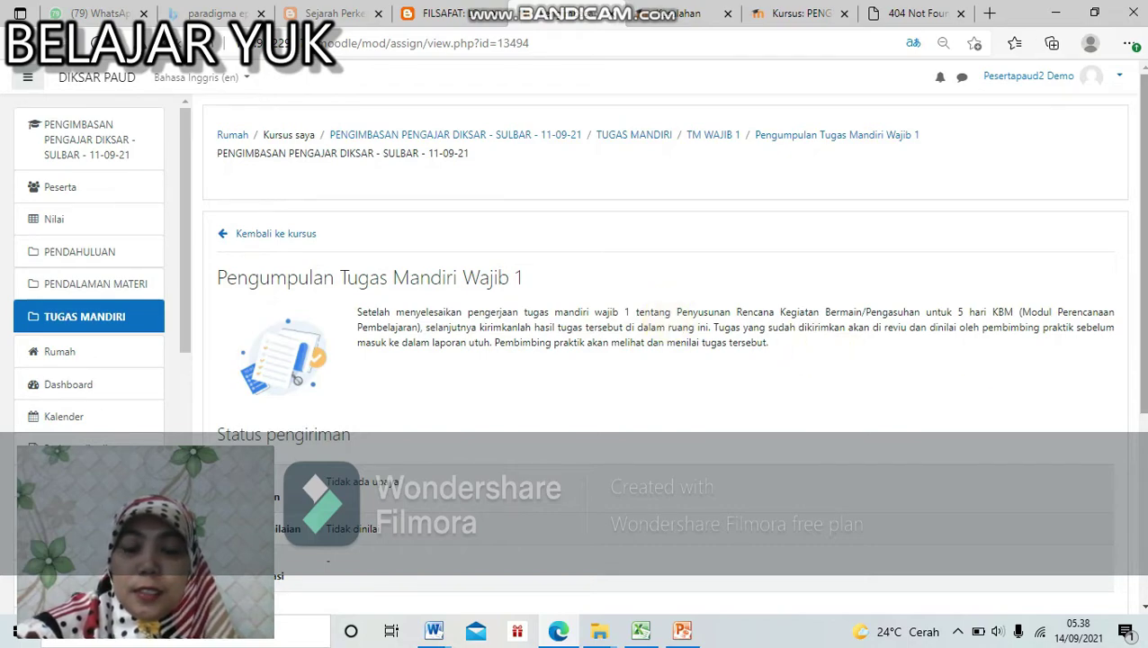
scroll(666, 342, "down", 3)
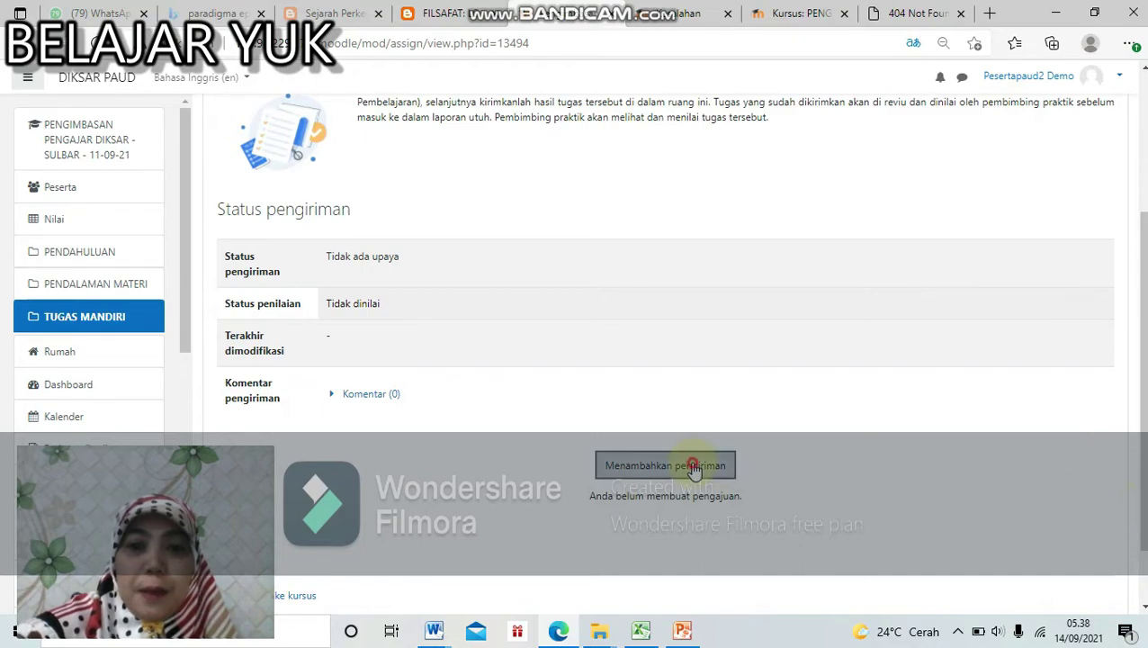
Step: Upload cuci tangan.docx as the Tugas Mandiri Wajib 1 submission and save the changes
left_click(693, 466)
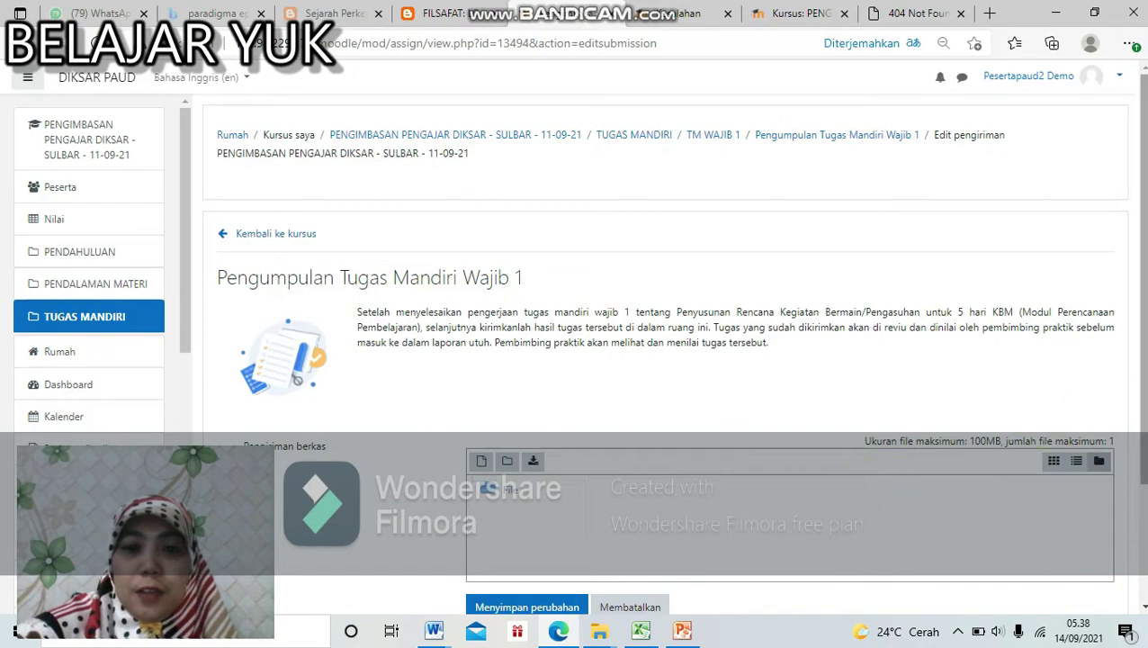
scroll(997, 315, "down", 2)
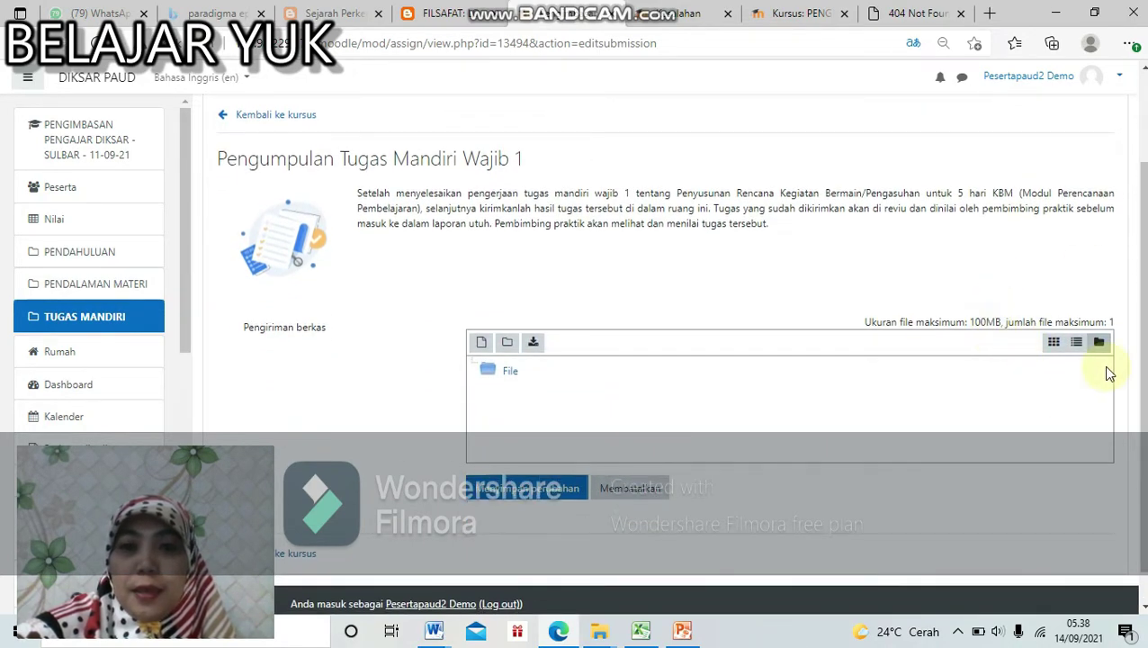
scroll(864, 378, "down", 1)
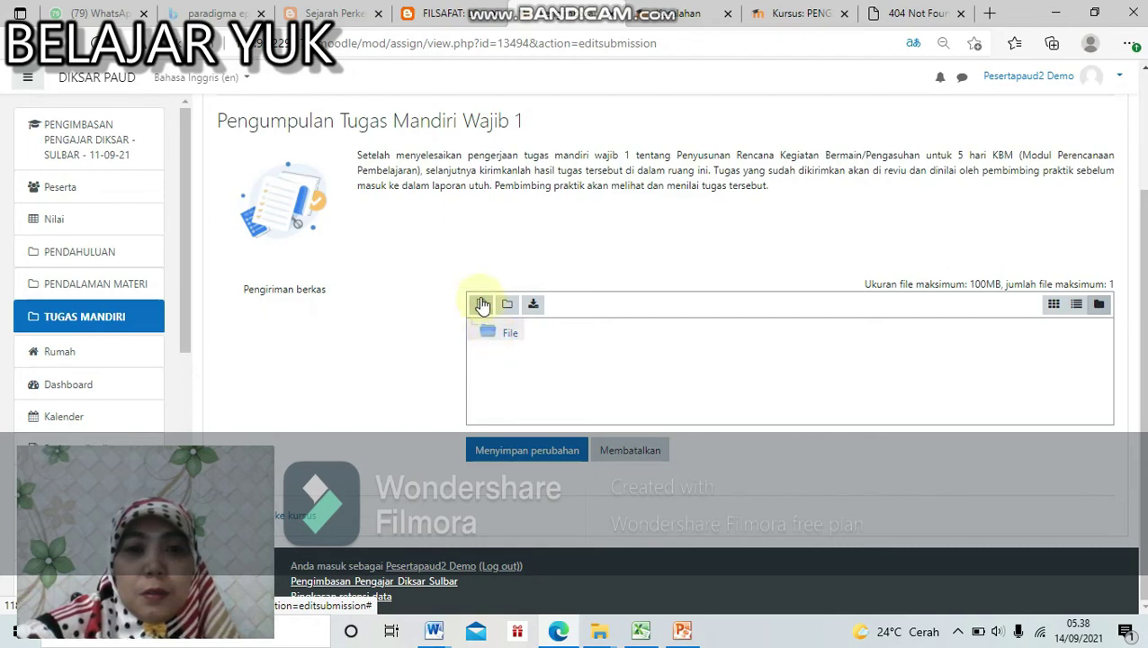
left_click(482, 305)
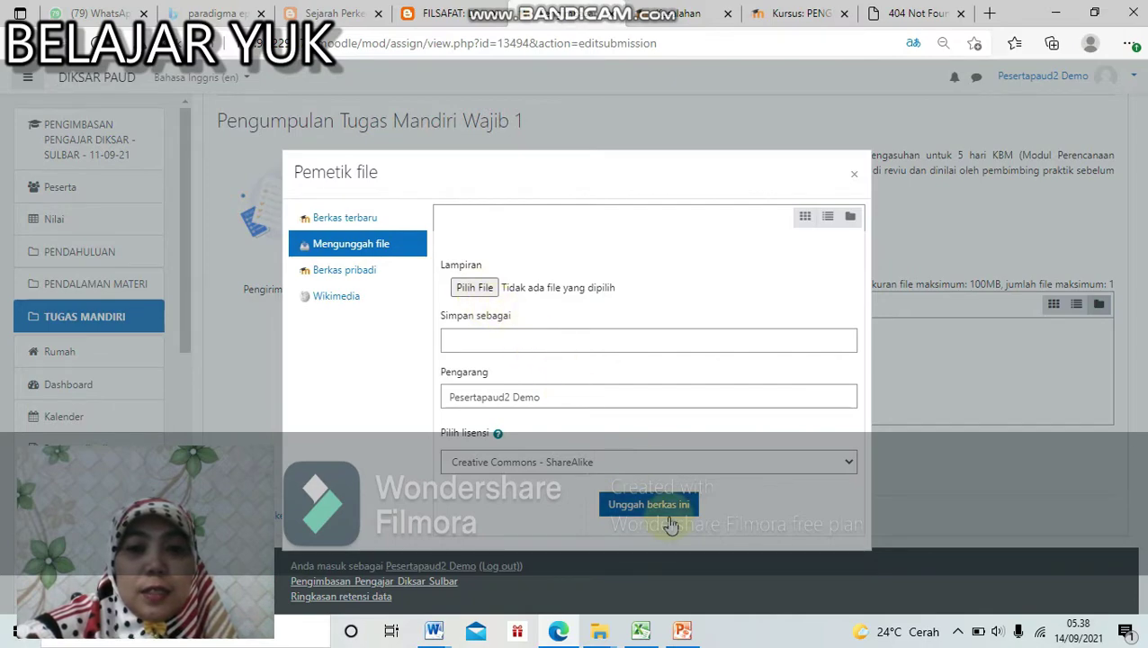
left_click(482, 287)
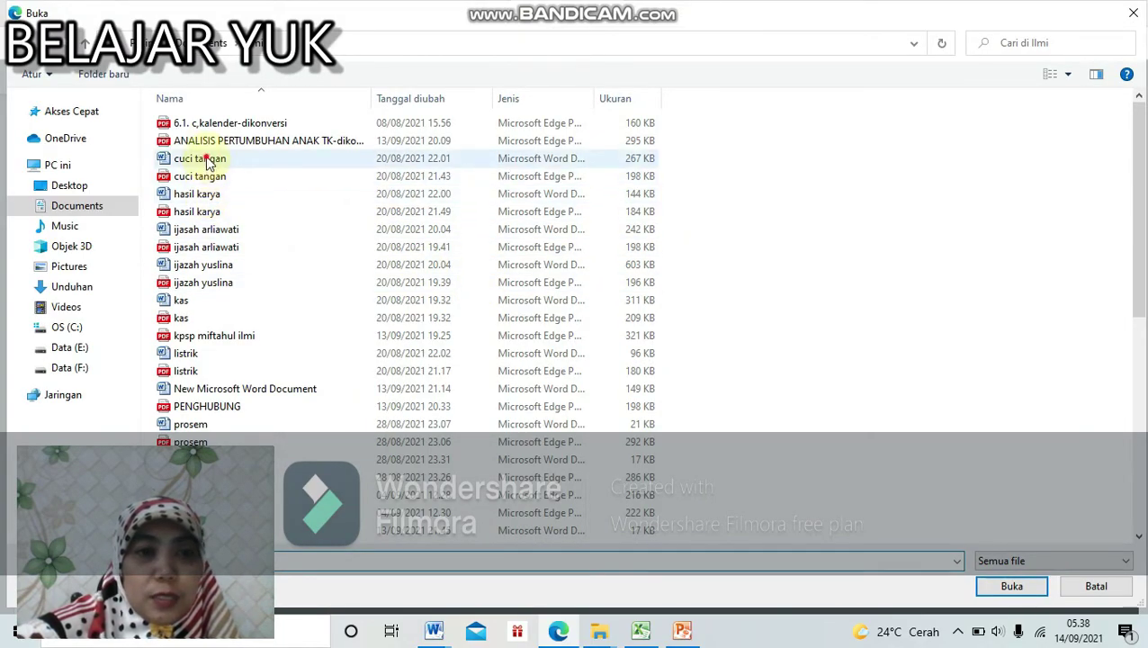
double_click(207, 161)
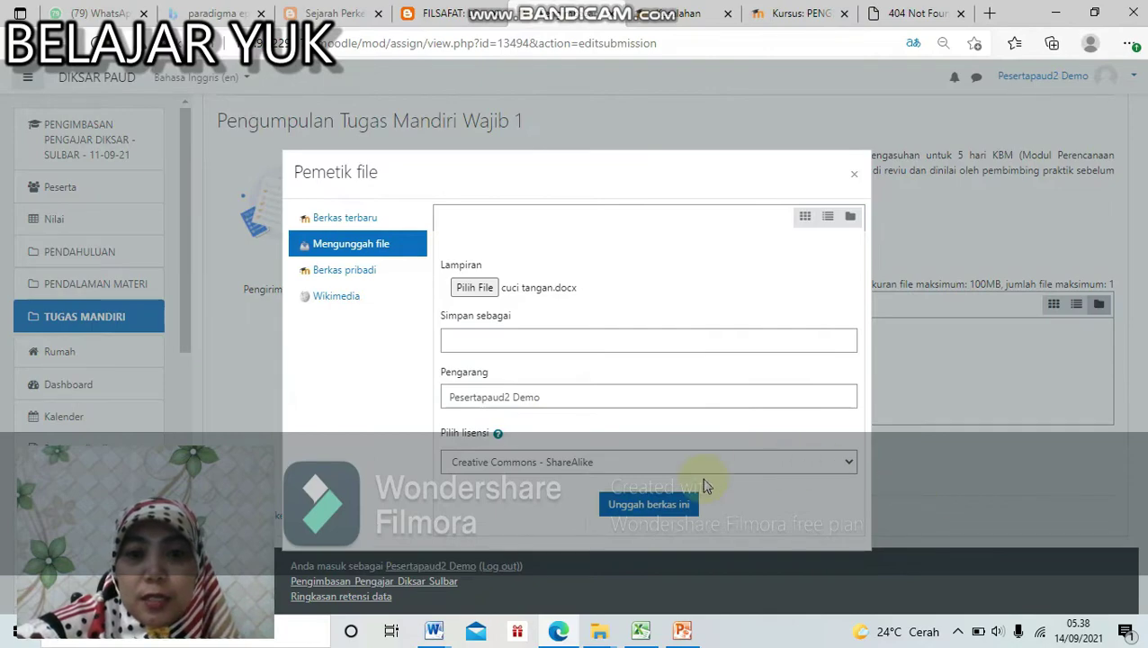
left_click(670, 504)
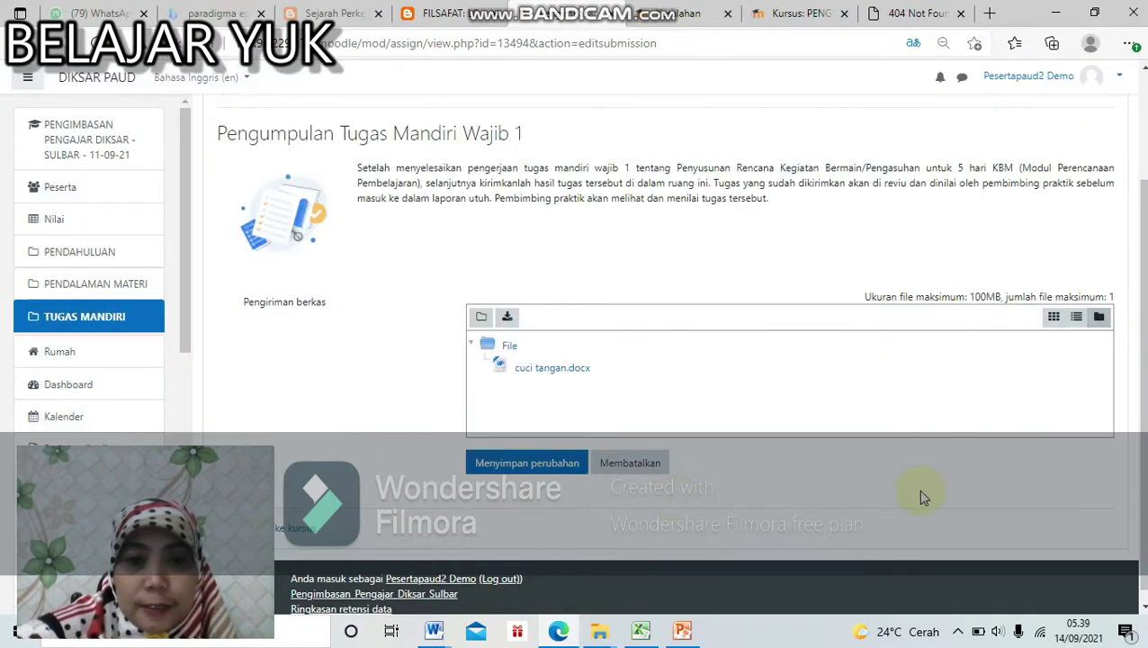
left_click(550, 479)
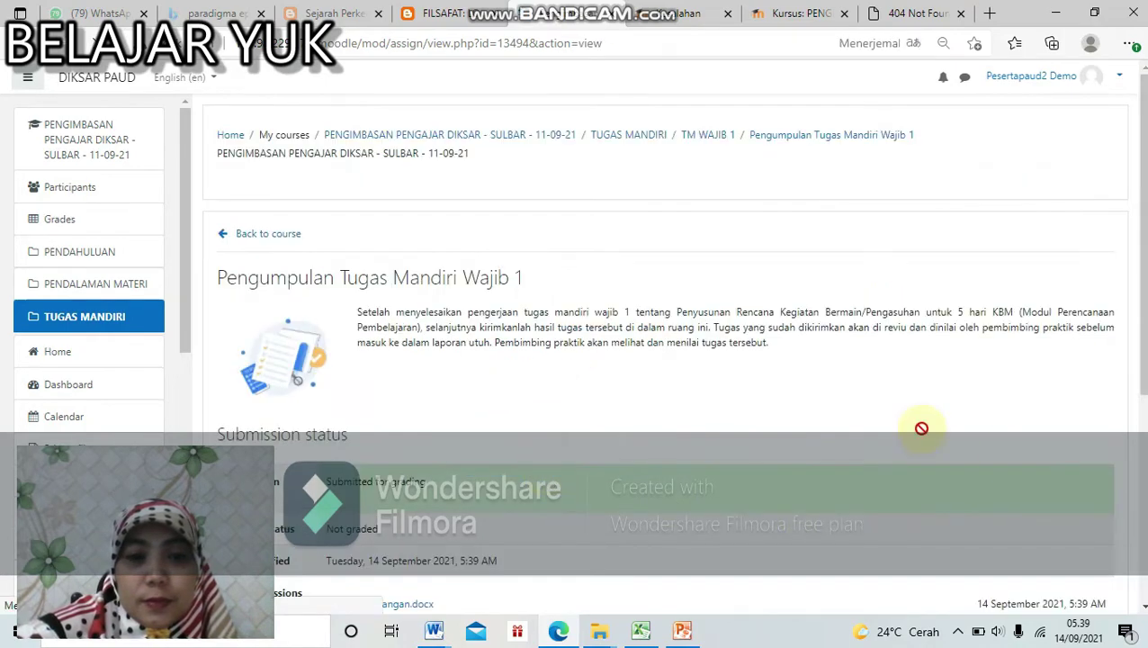
scroll(526, 504, "down", 4)
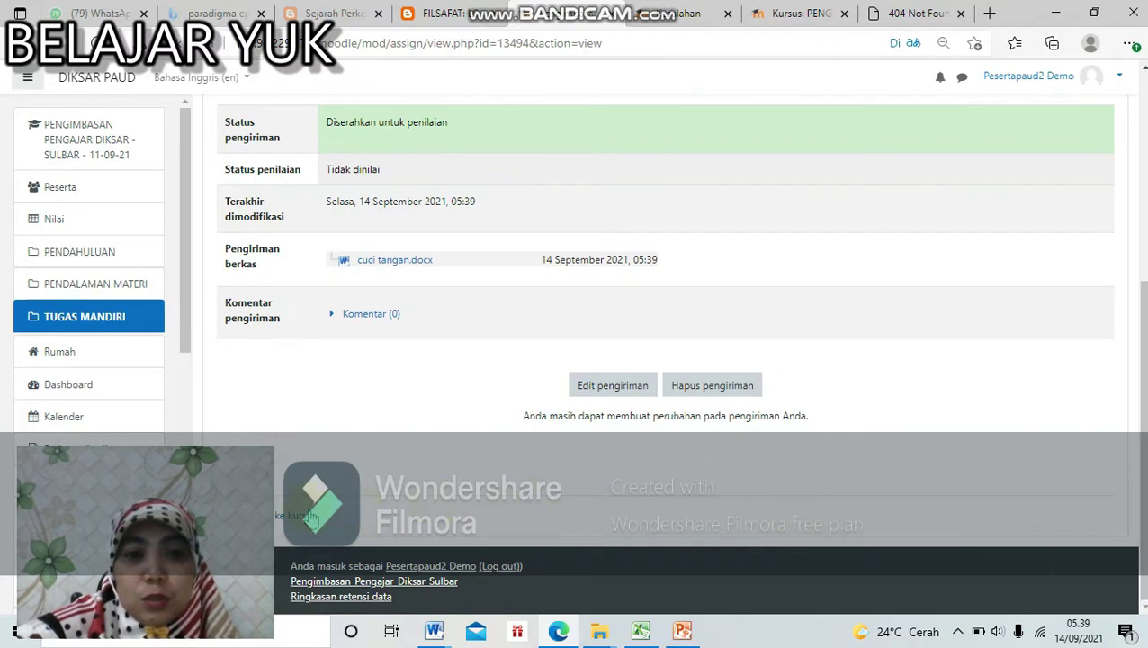
Step: Download Lampiran 12 Pelaksanaan Tugas Mandiri Wajib 1.docx from the Lampiran Tugas Mandiri Wajib 1 folder
left_click(309, 517)
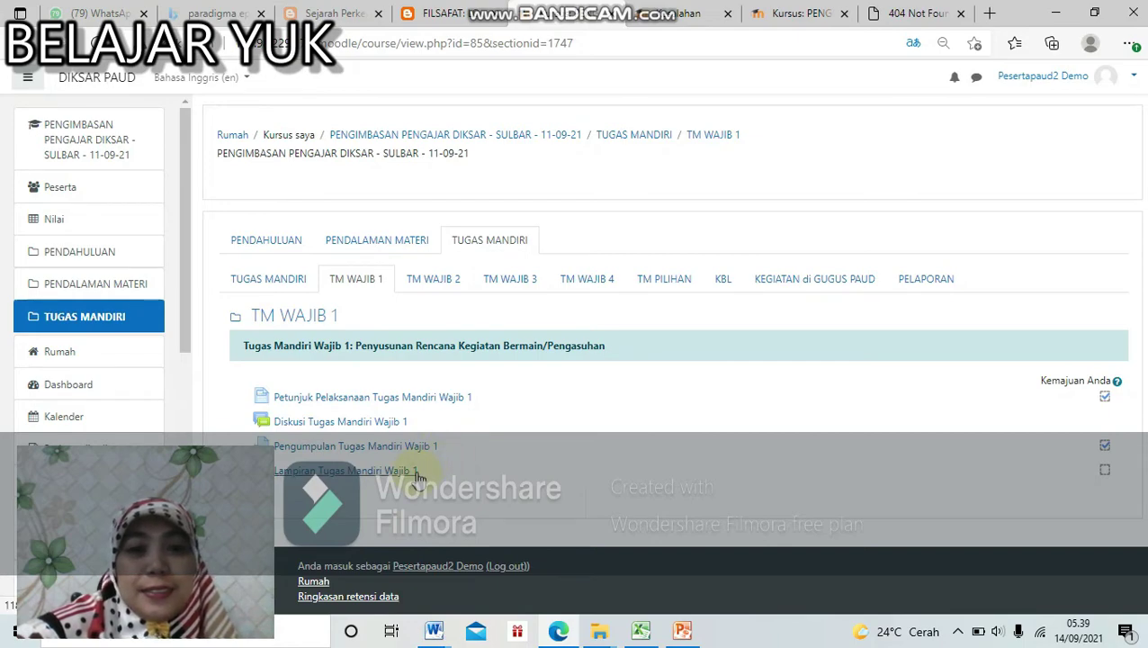
left_click(417, 474)
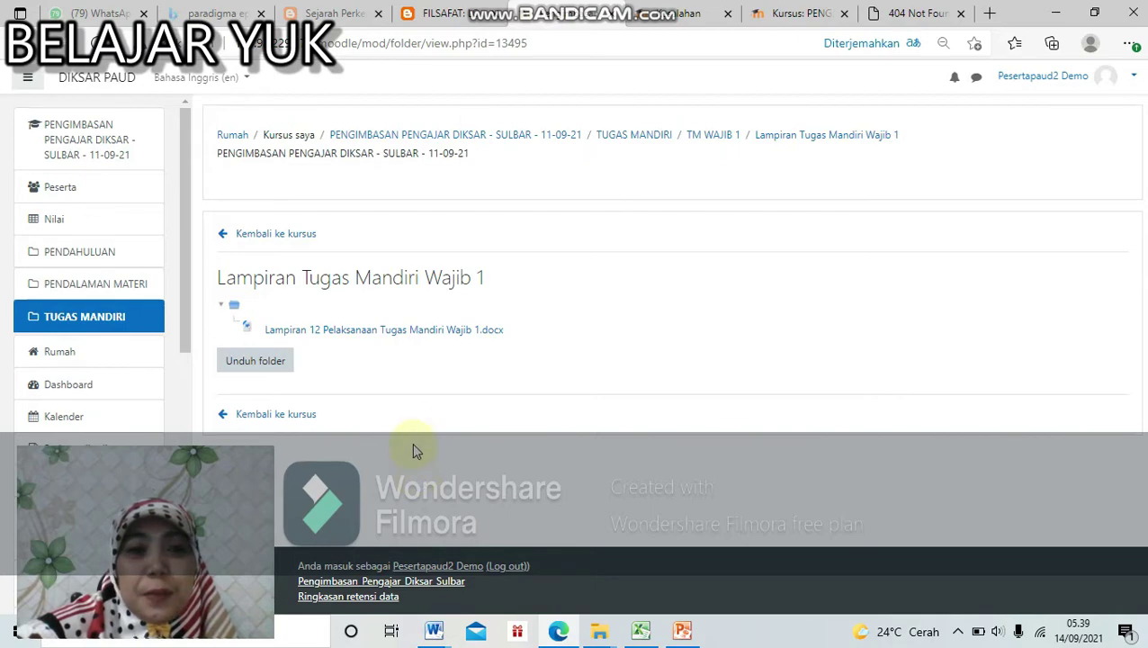
left_click(290, 332)
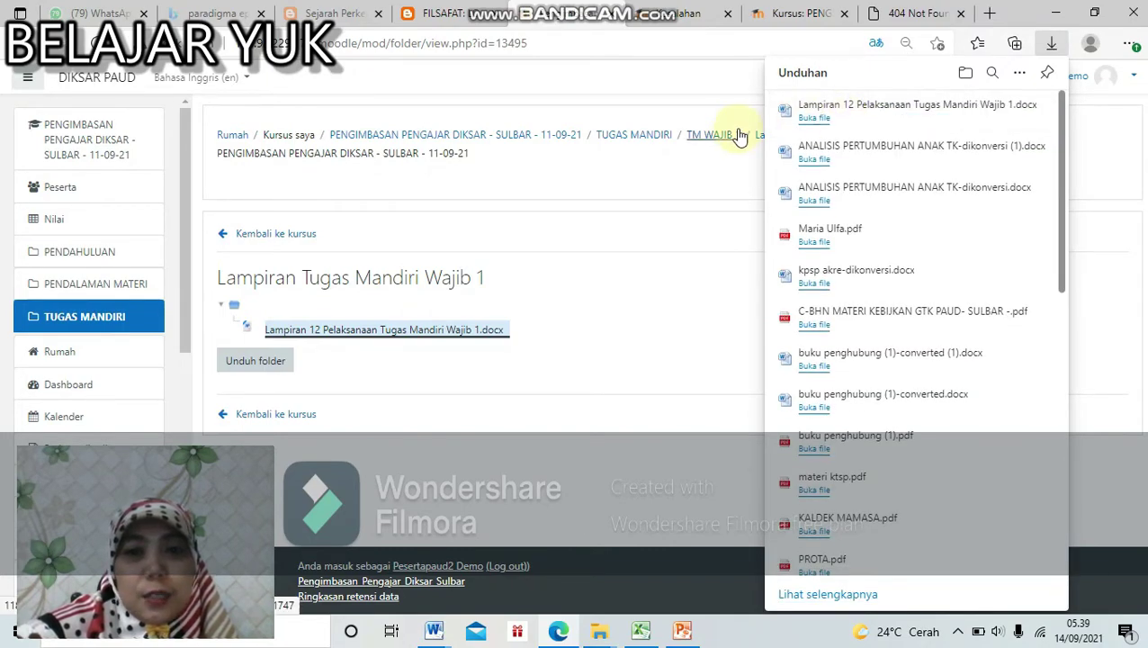
left_click(297, 418)
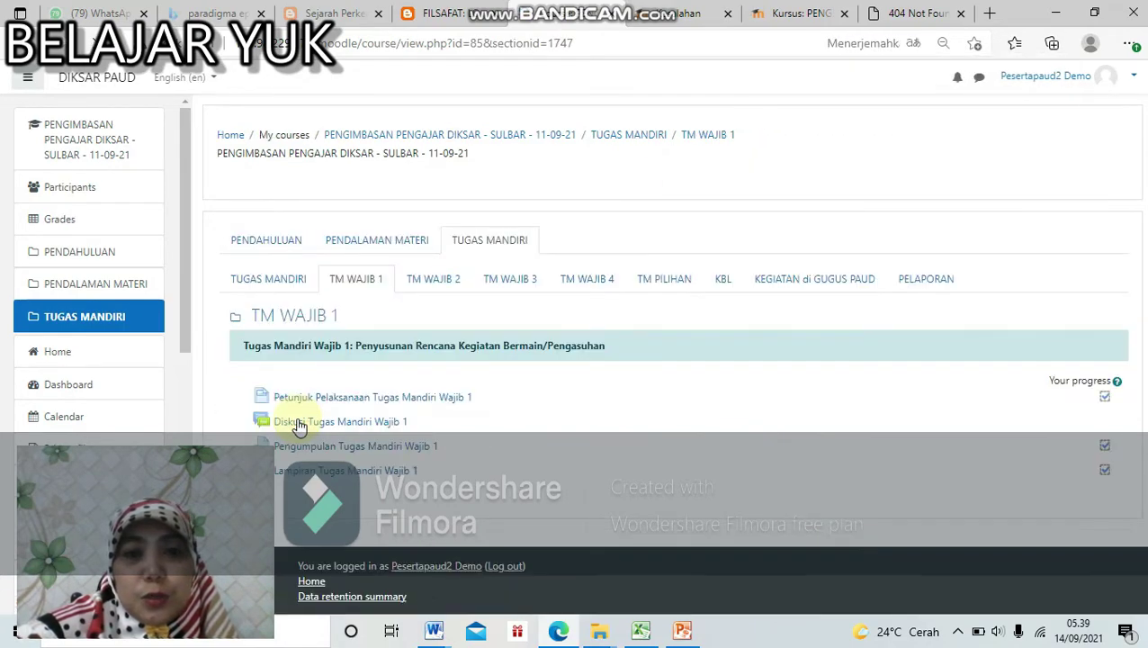
Step: Review the TM WAJIB 2, 3, 4, TM PILIHAN, KBL, KEGIATAN di GUGUS PAUD and PELAPORAN tabs
left_click(445, 290)
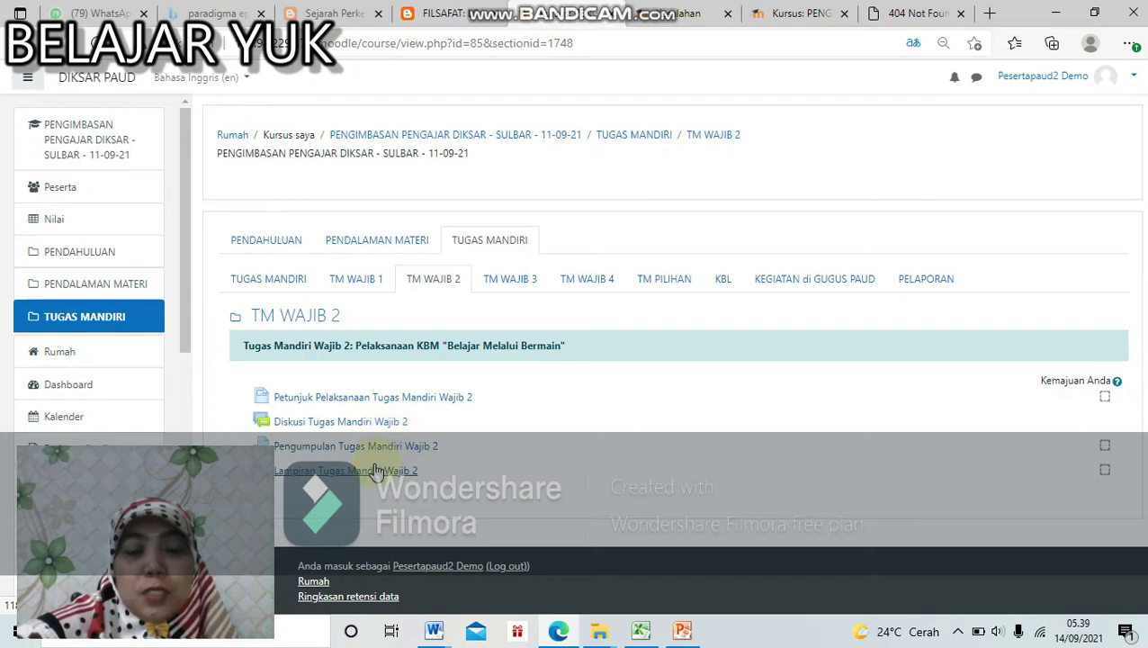
left_click(513, 284)
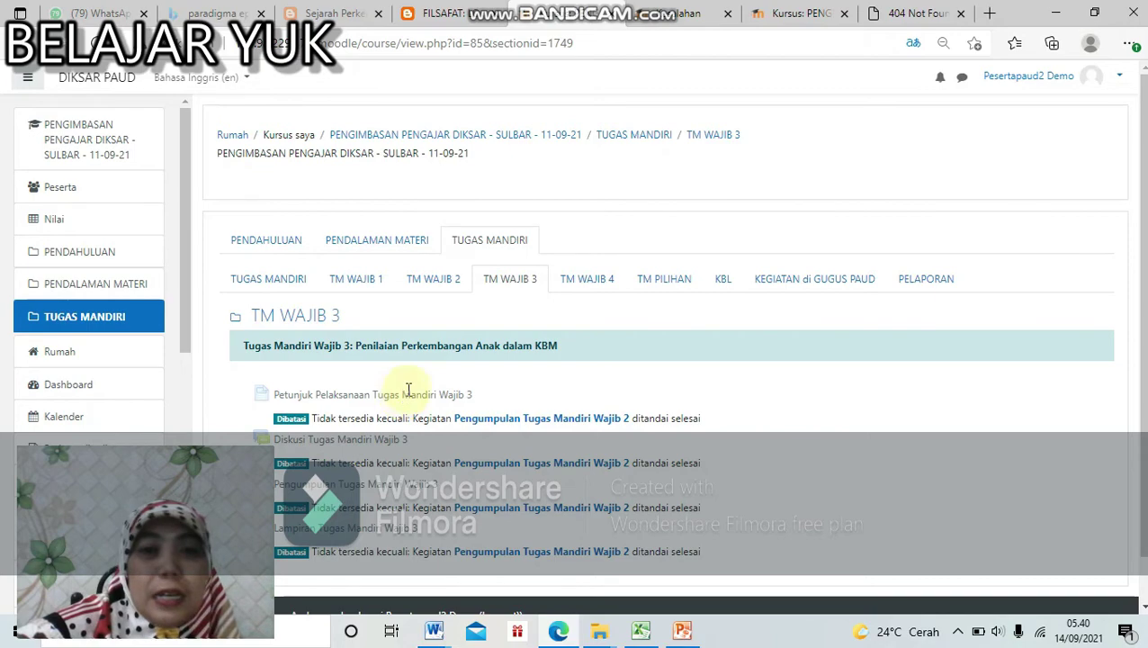
left_click(450, 283)
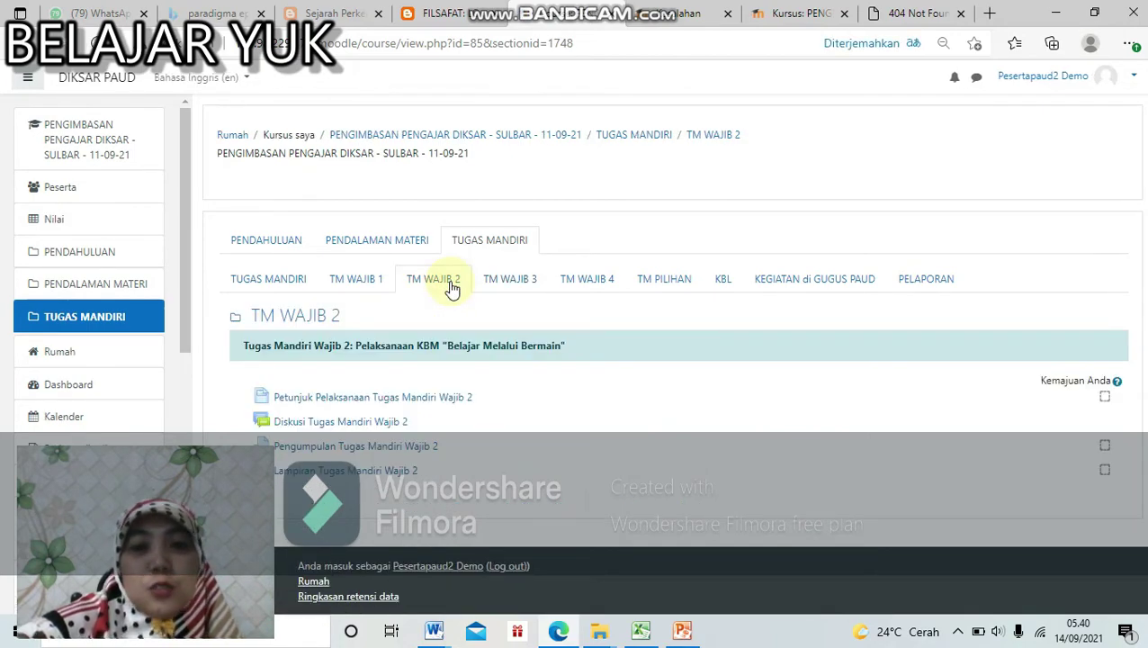
left_click(594, 284)
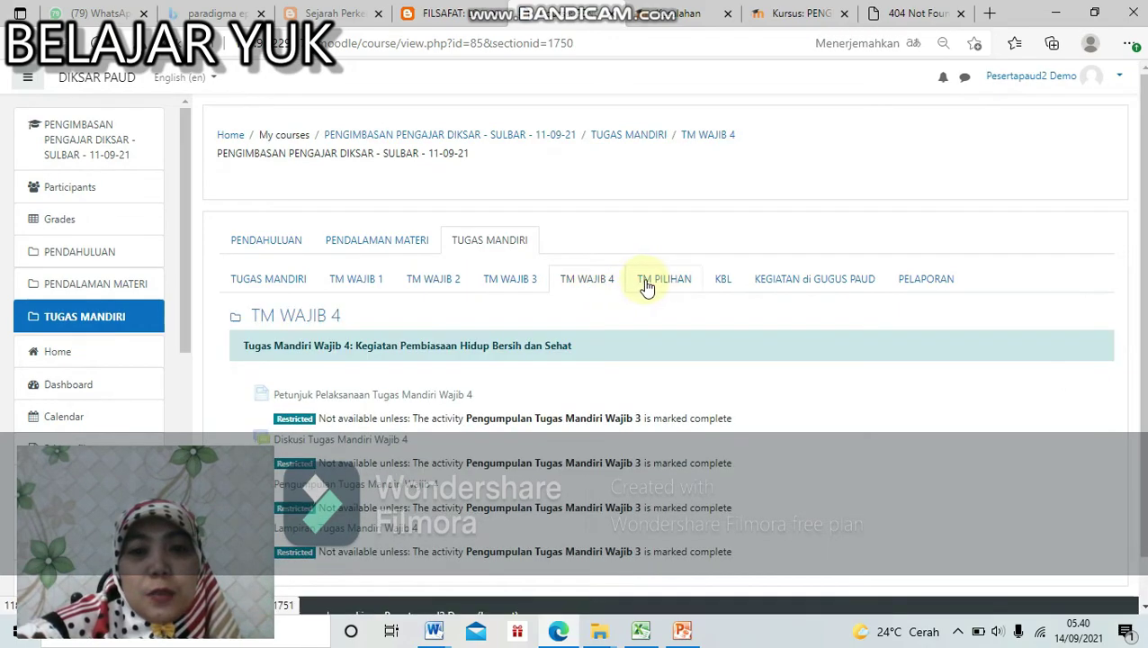
left_click(658, 285)
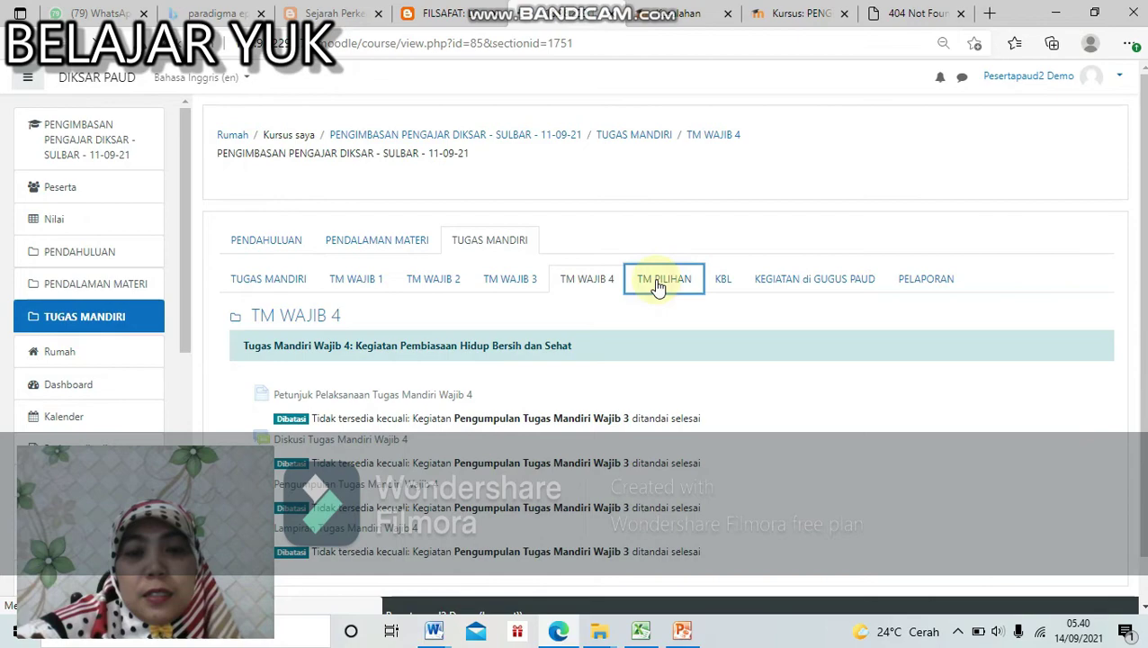
left_click(715, 285)
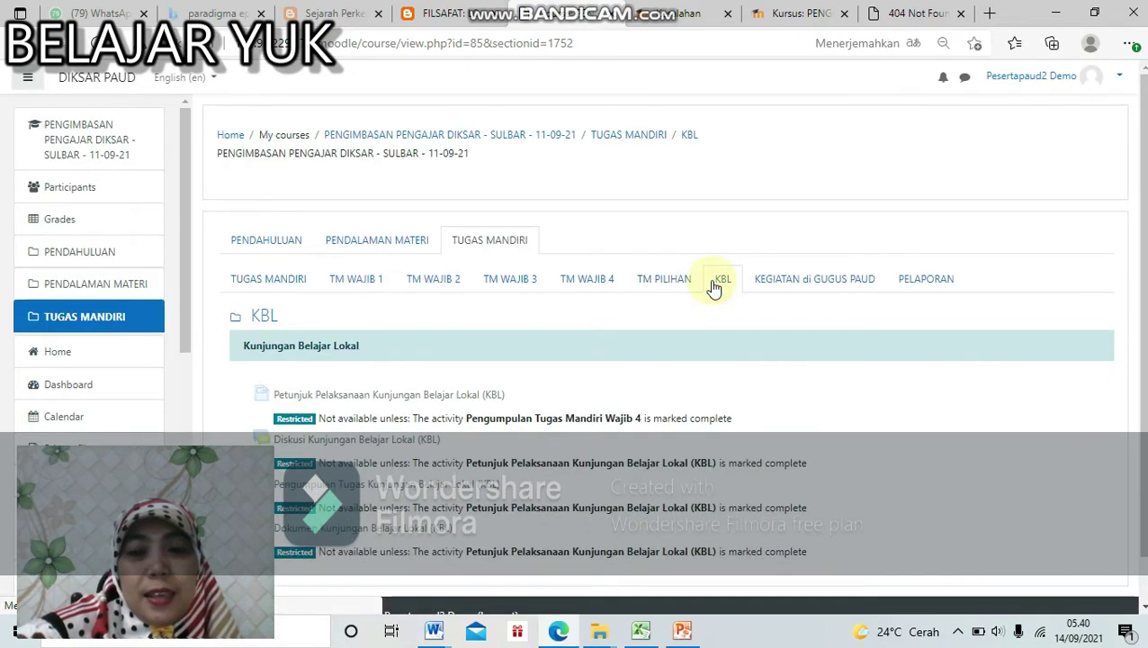
left_click(794, 287)
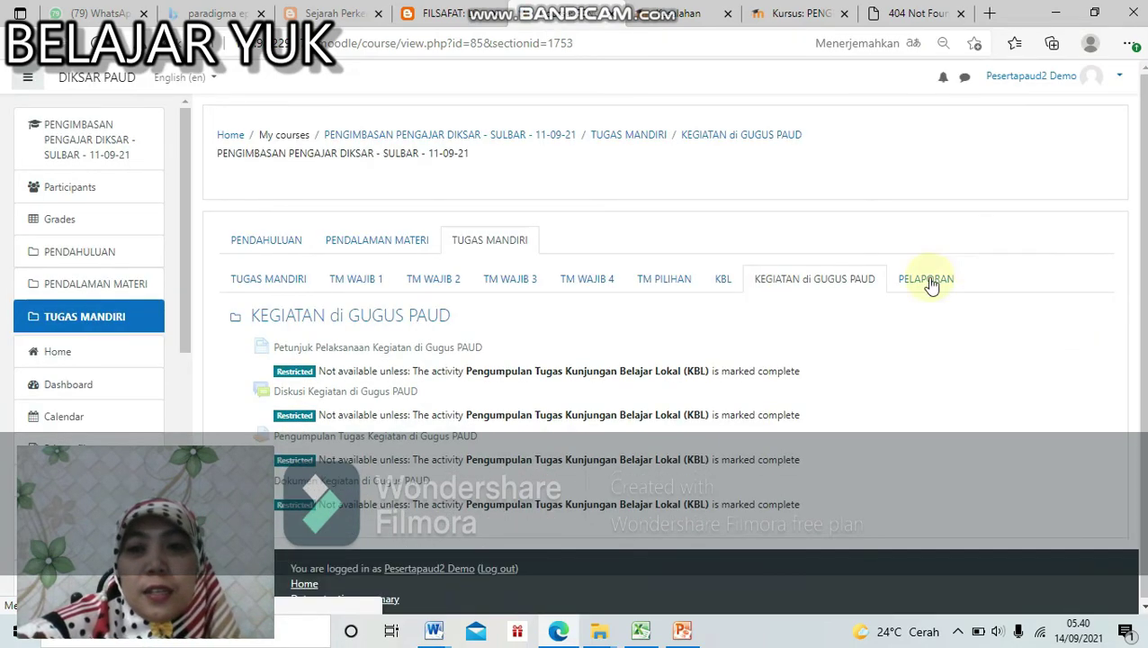
left_click(929, 282)
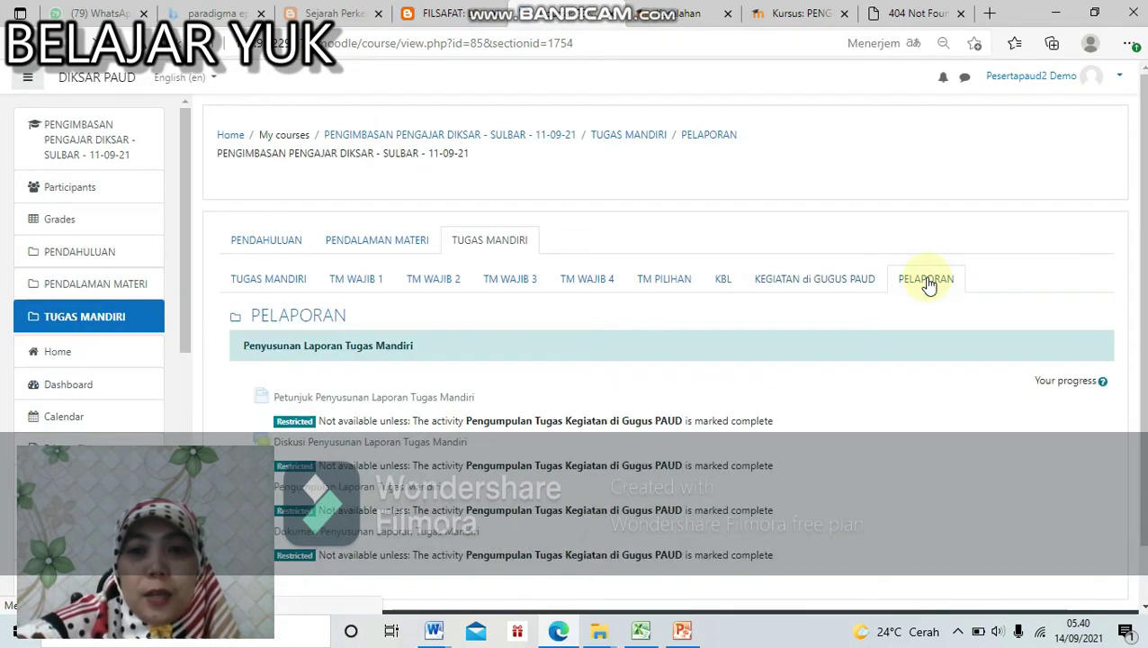
scroll(651, 398, "down", 1)
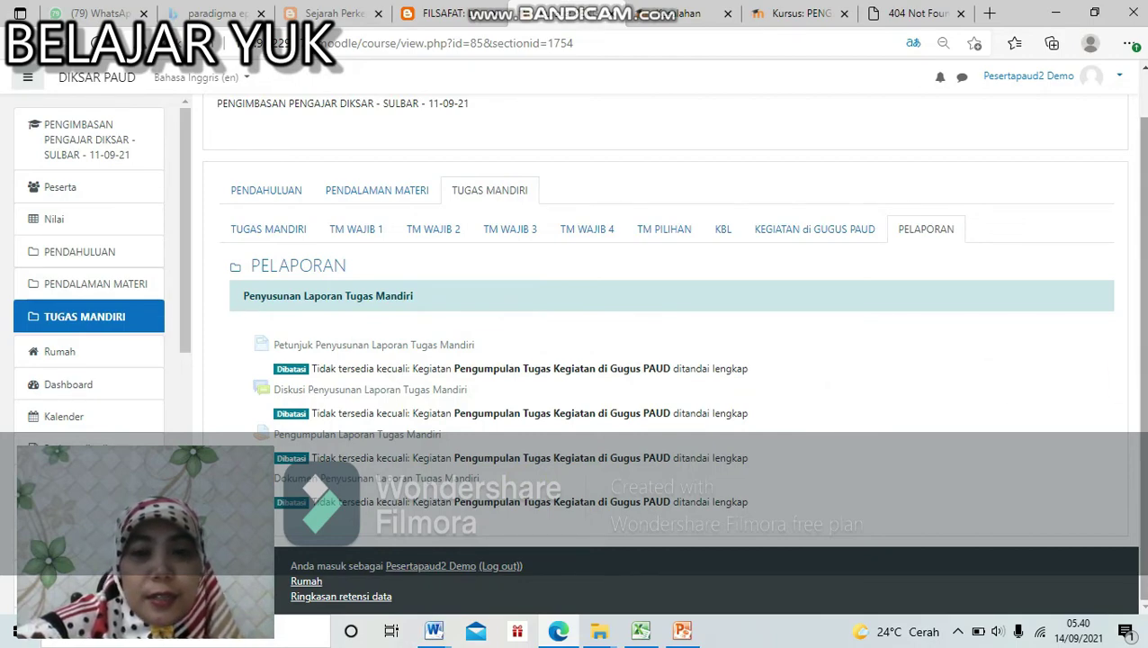
scroll(673, 351, "up", 1)
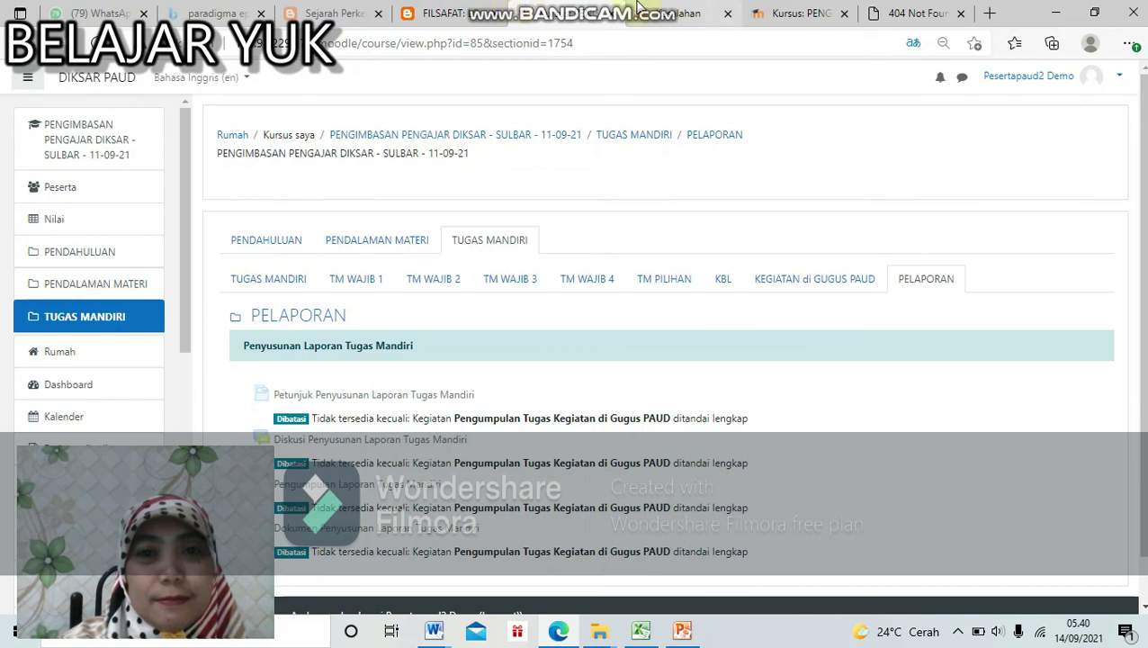
mouse_move(630, 8)
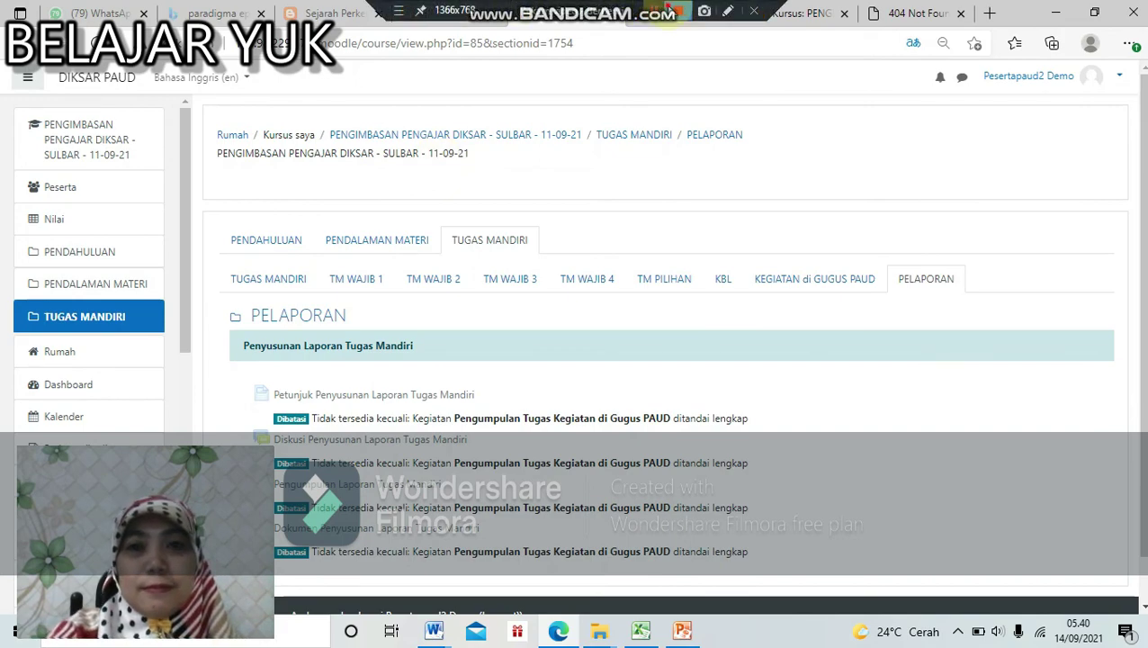